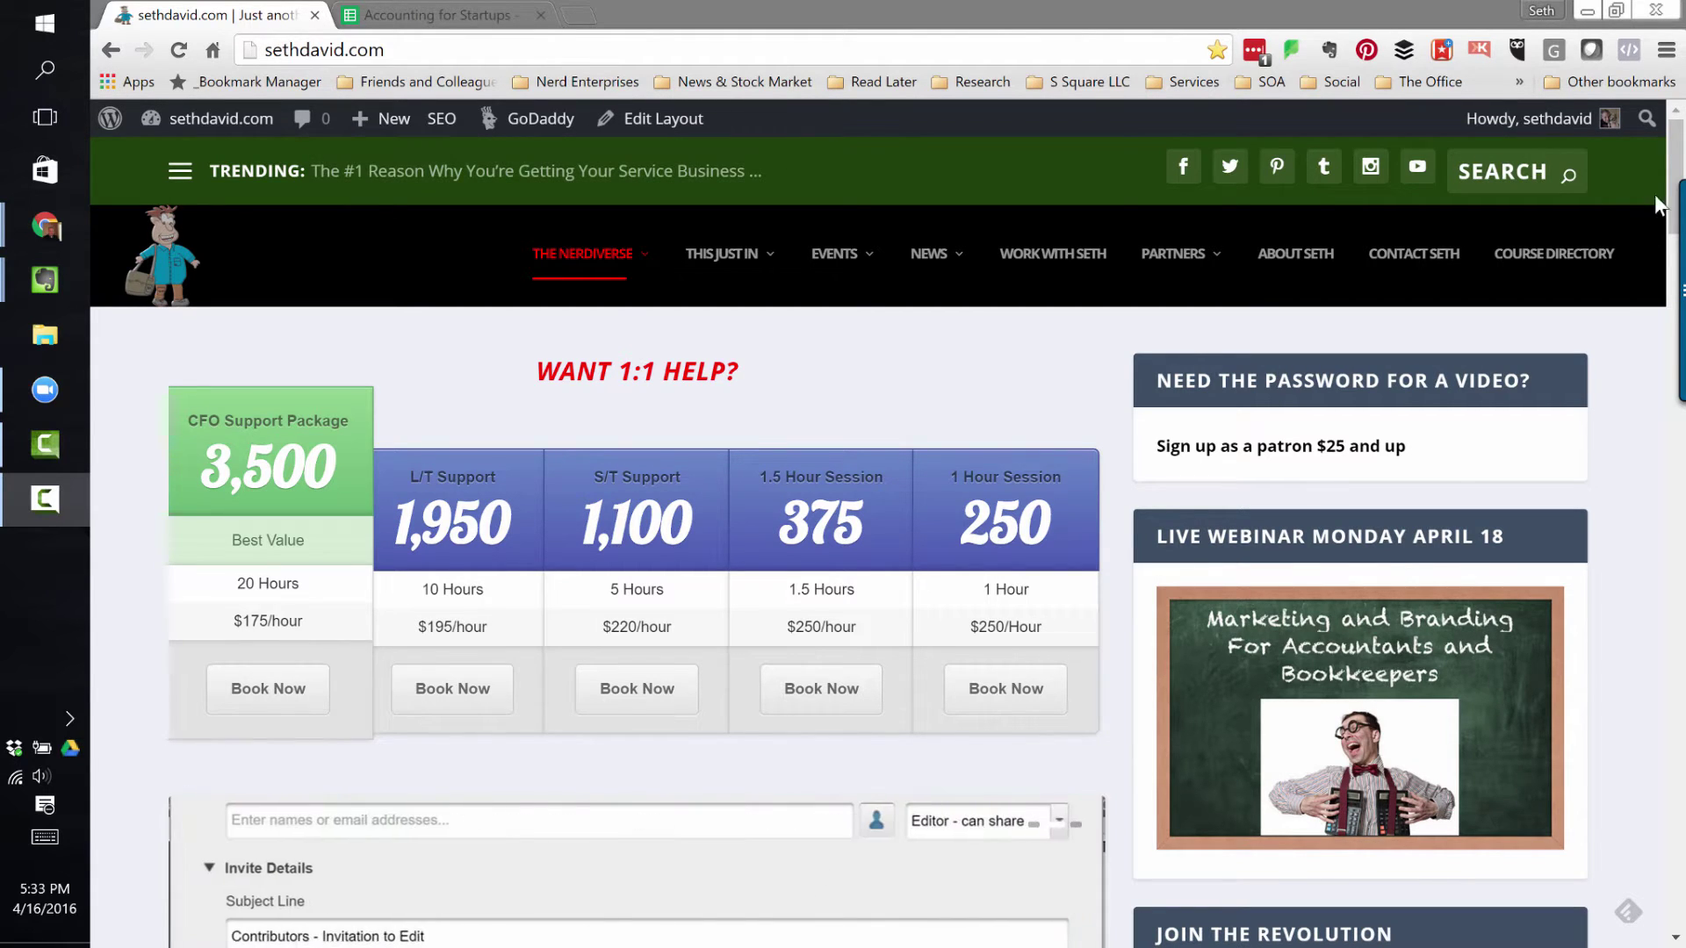
- Look over the sethdavid.com contact form, then return to the Accounting for Startups spreadsheet
click(1444, 268)
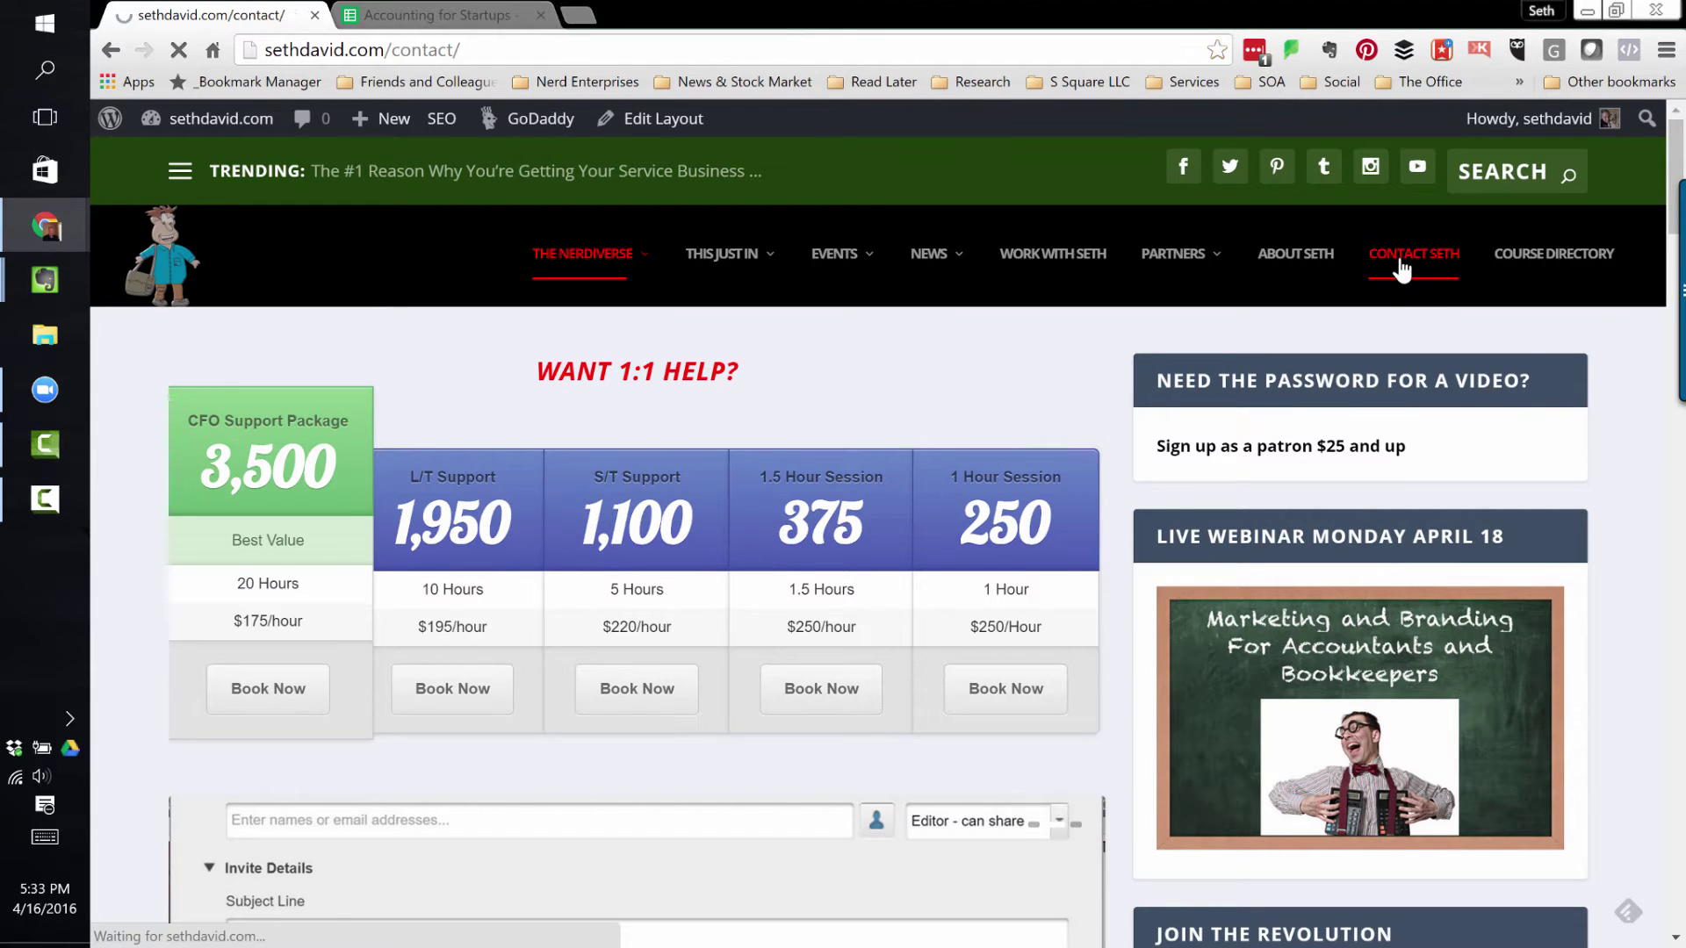
scroll(475, 646, down, 5)
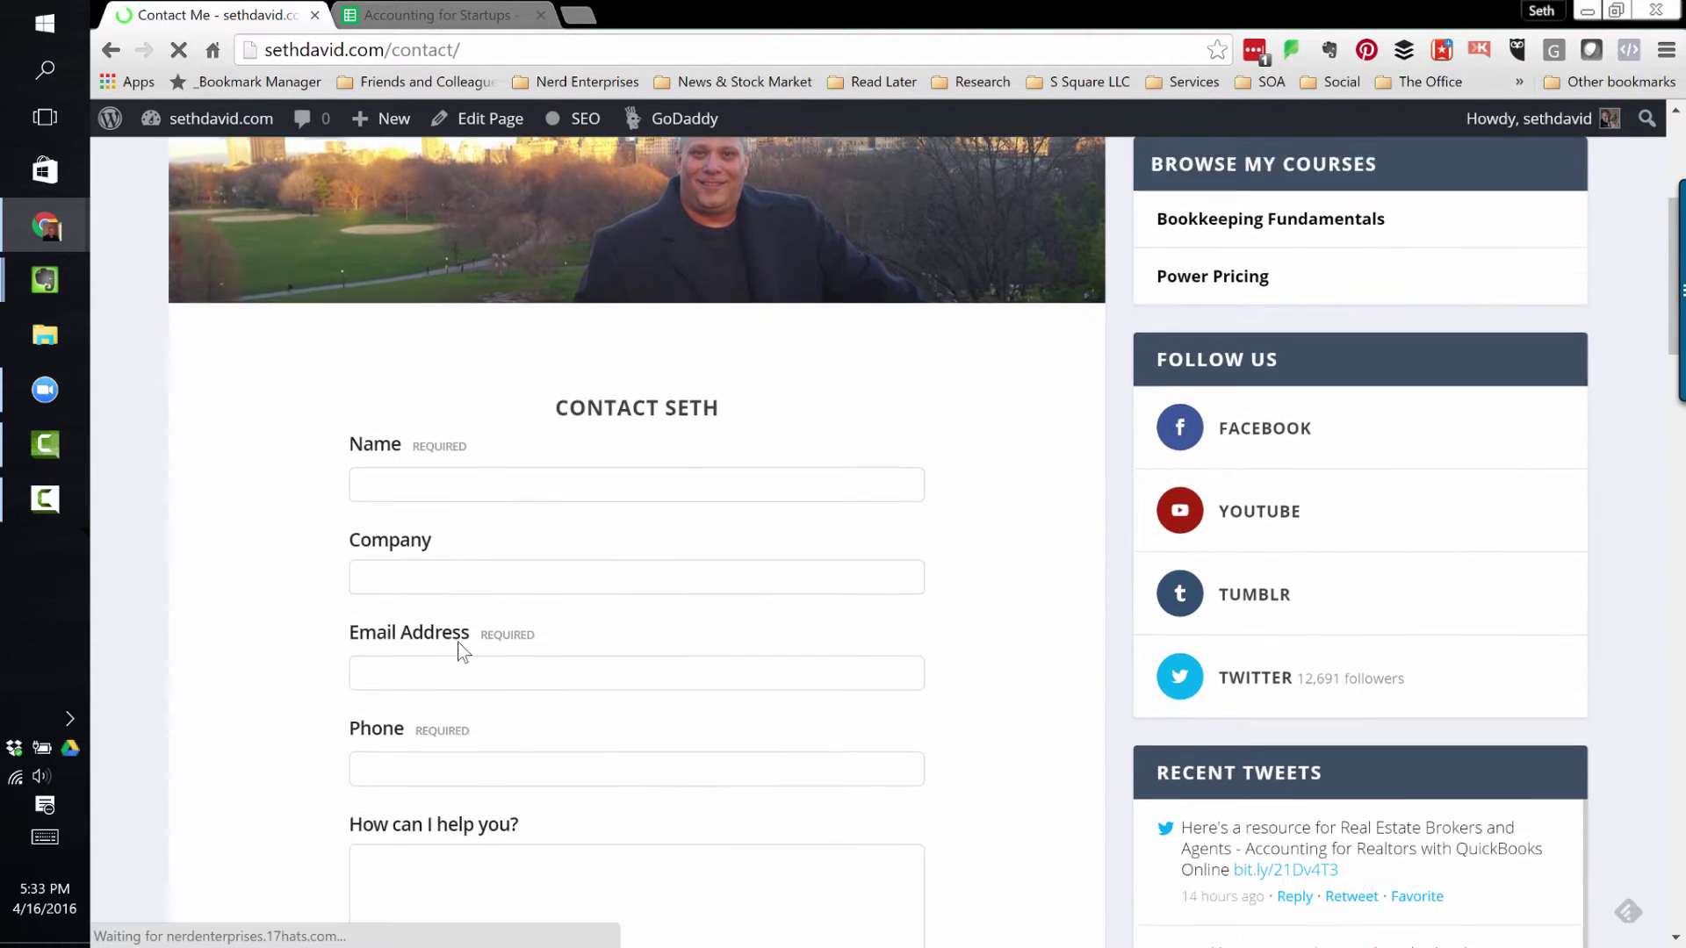
scroll(474, 645, down, 3)
click(419, 597)
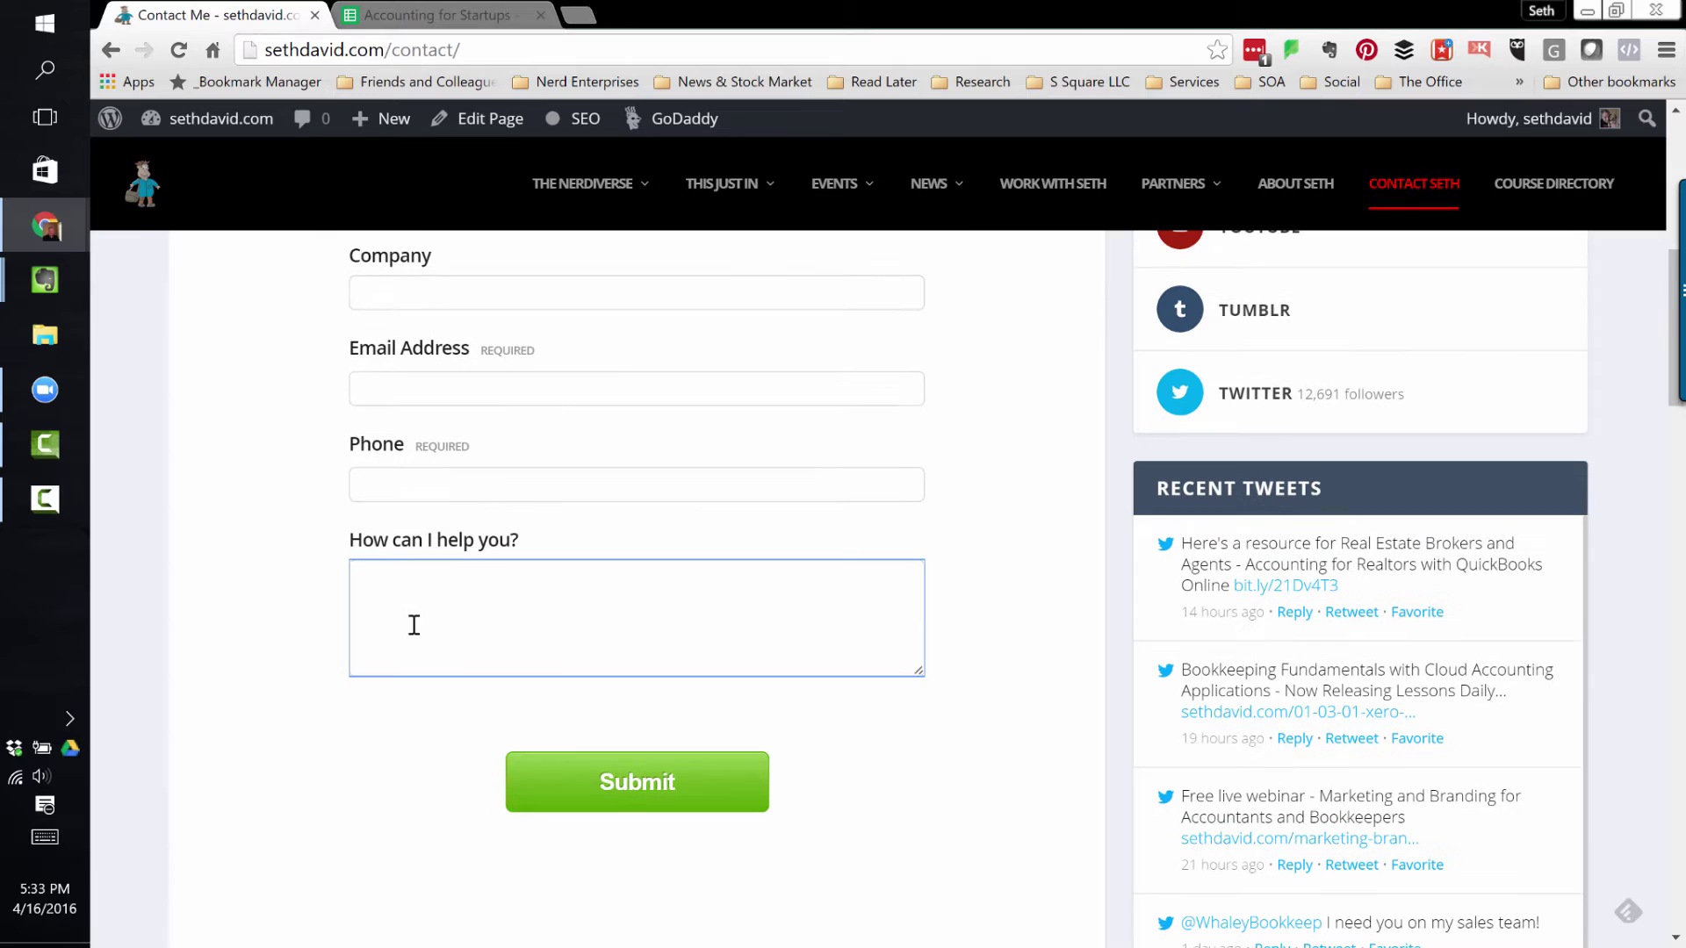
key(F5)
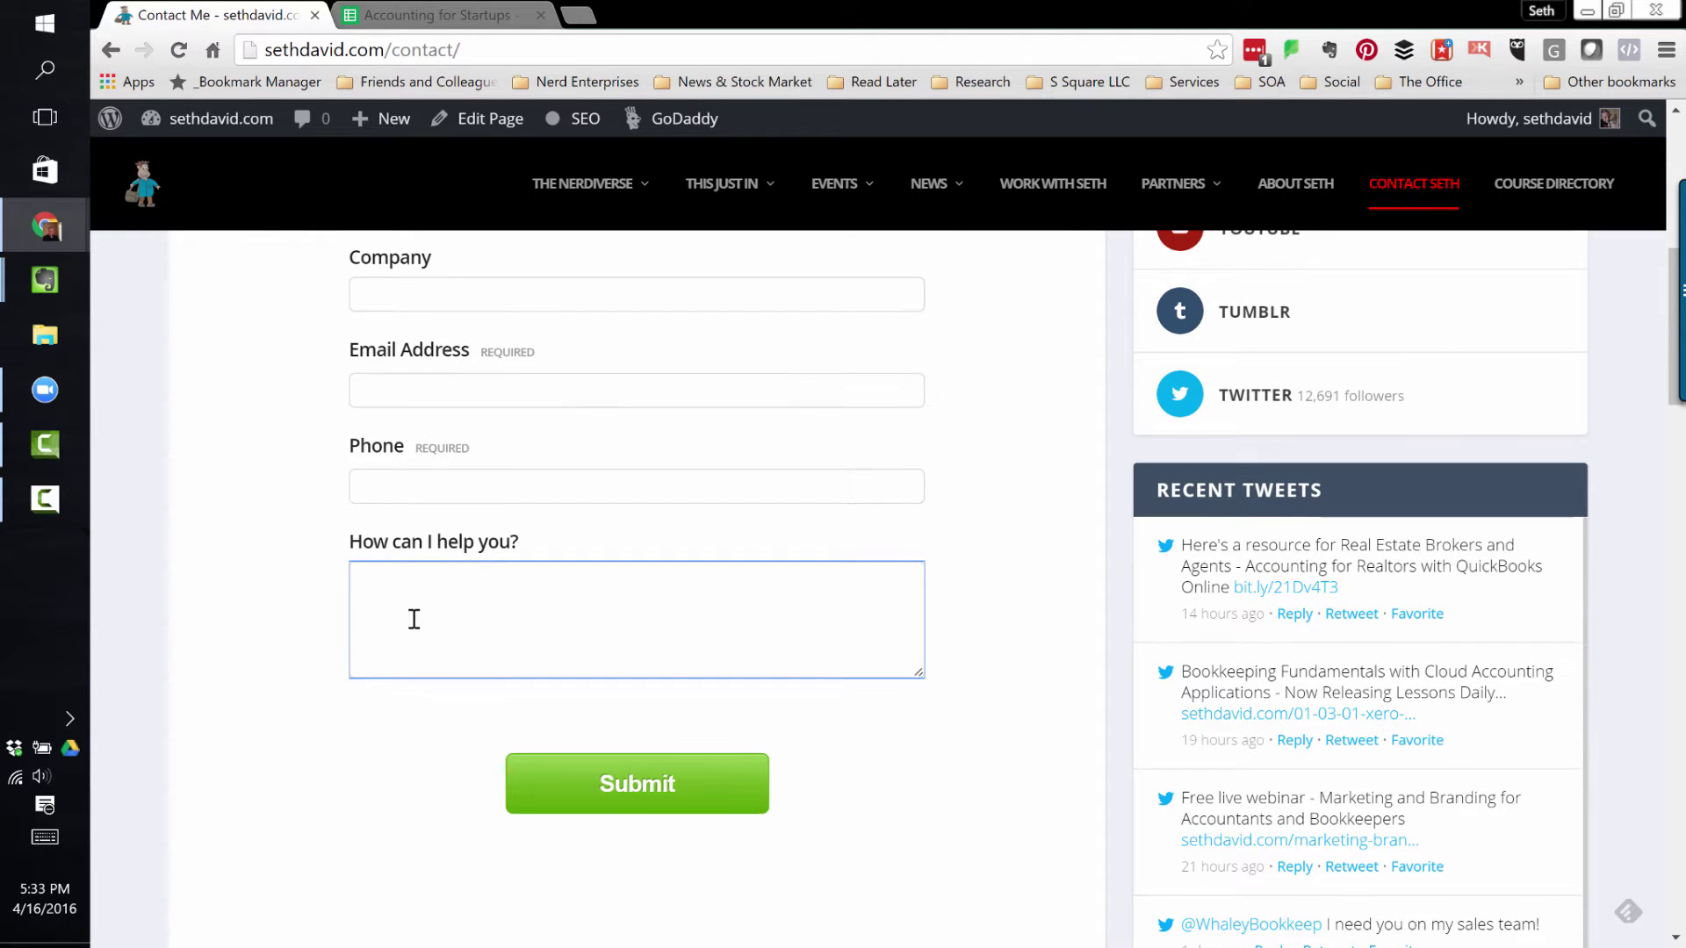
click(394, 14)
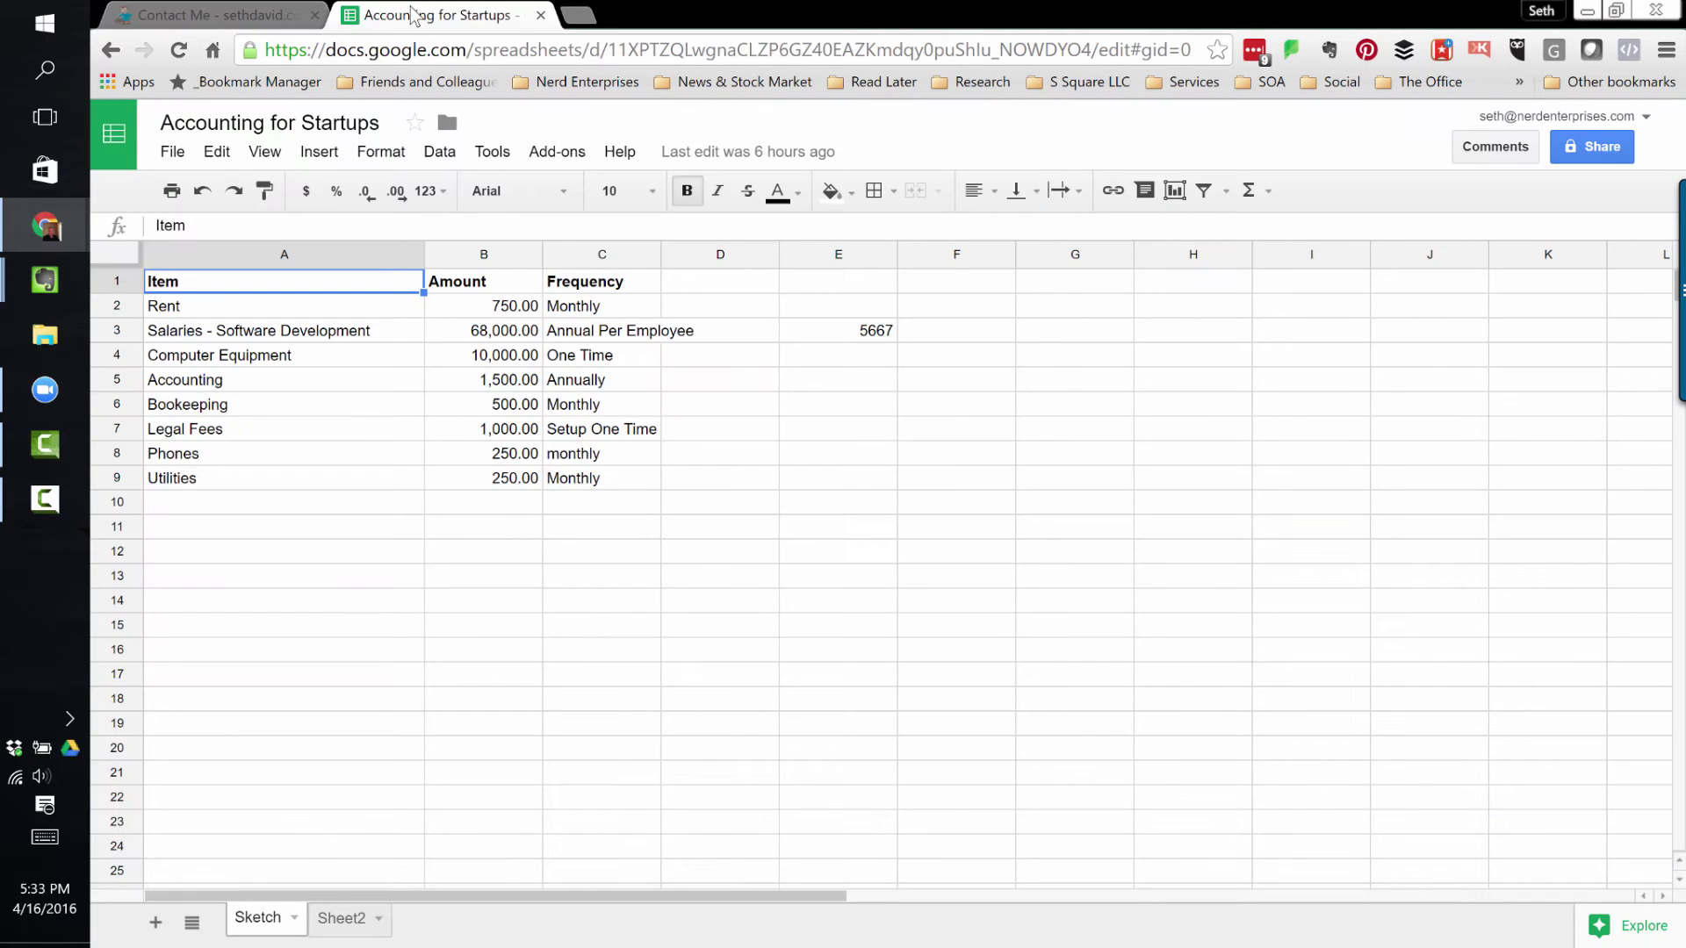
- On Sheet2, review the Salaries - Software Development row and its 5,667.00 value in F3
click(344, 920)
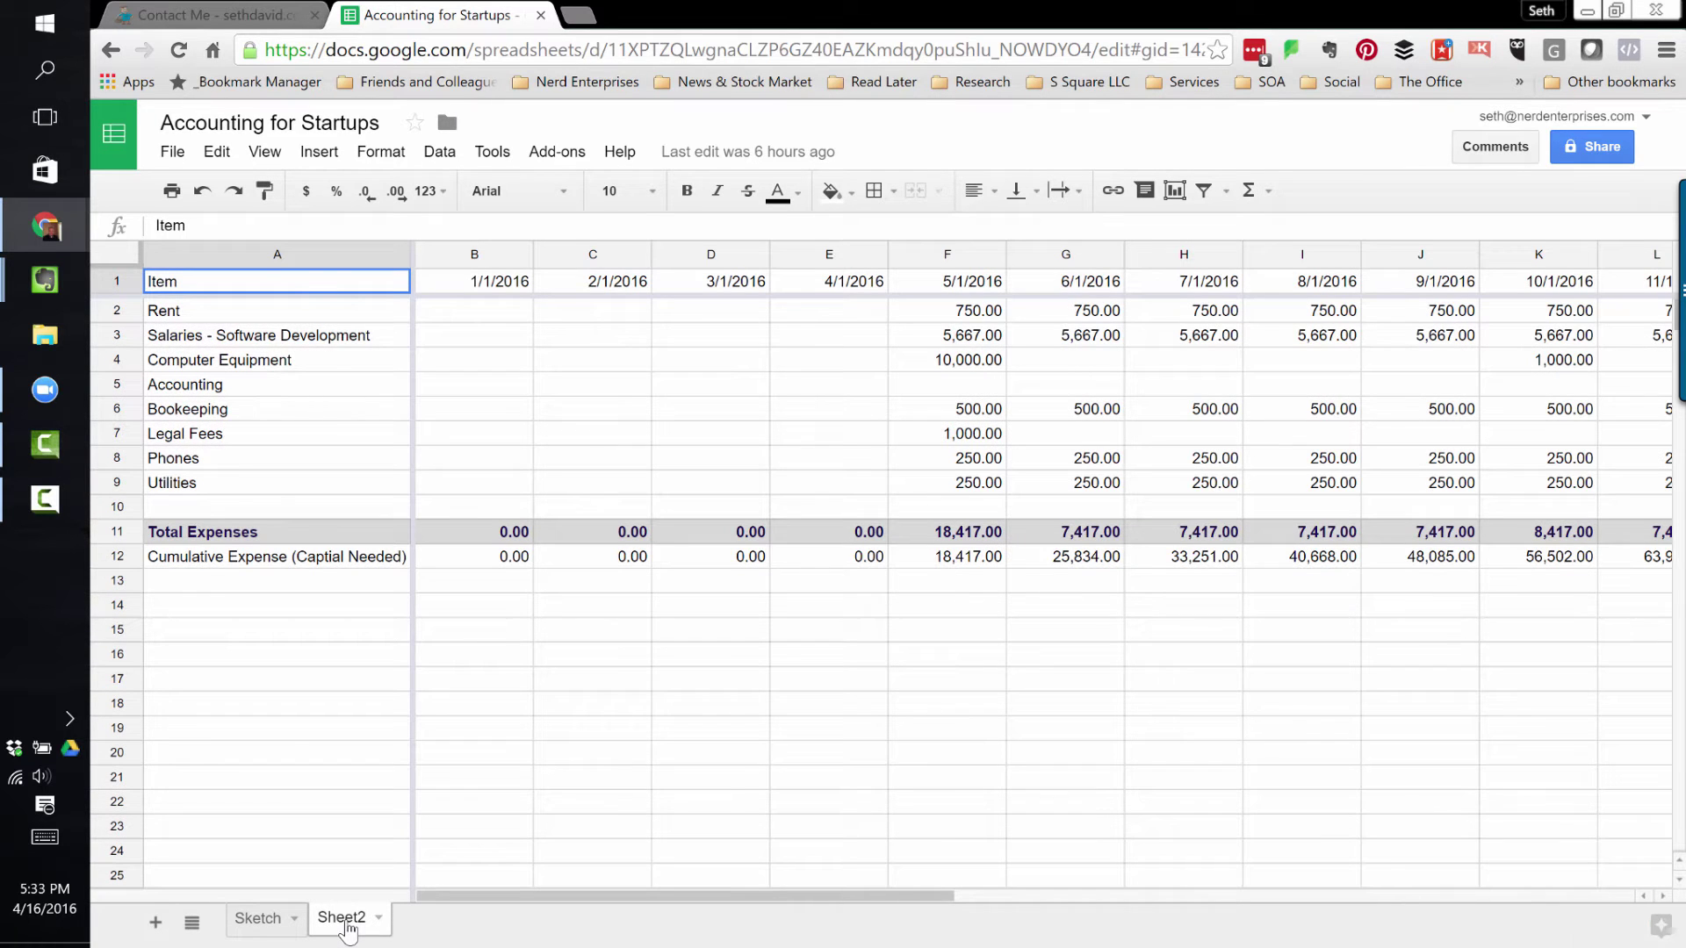
click(124, 334)
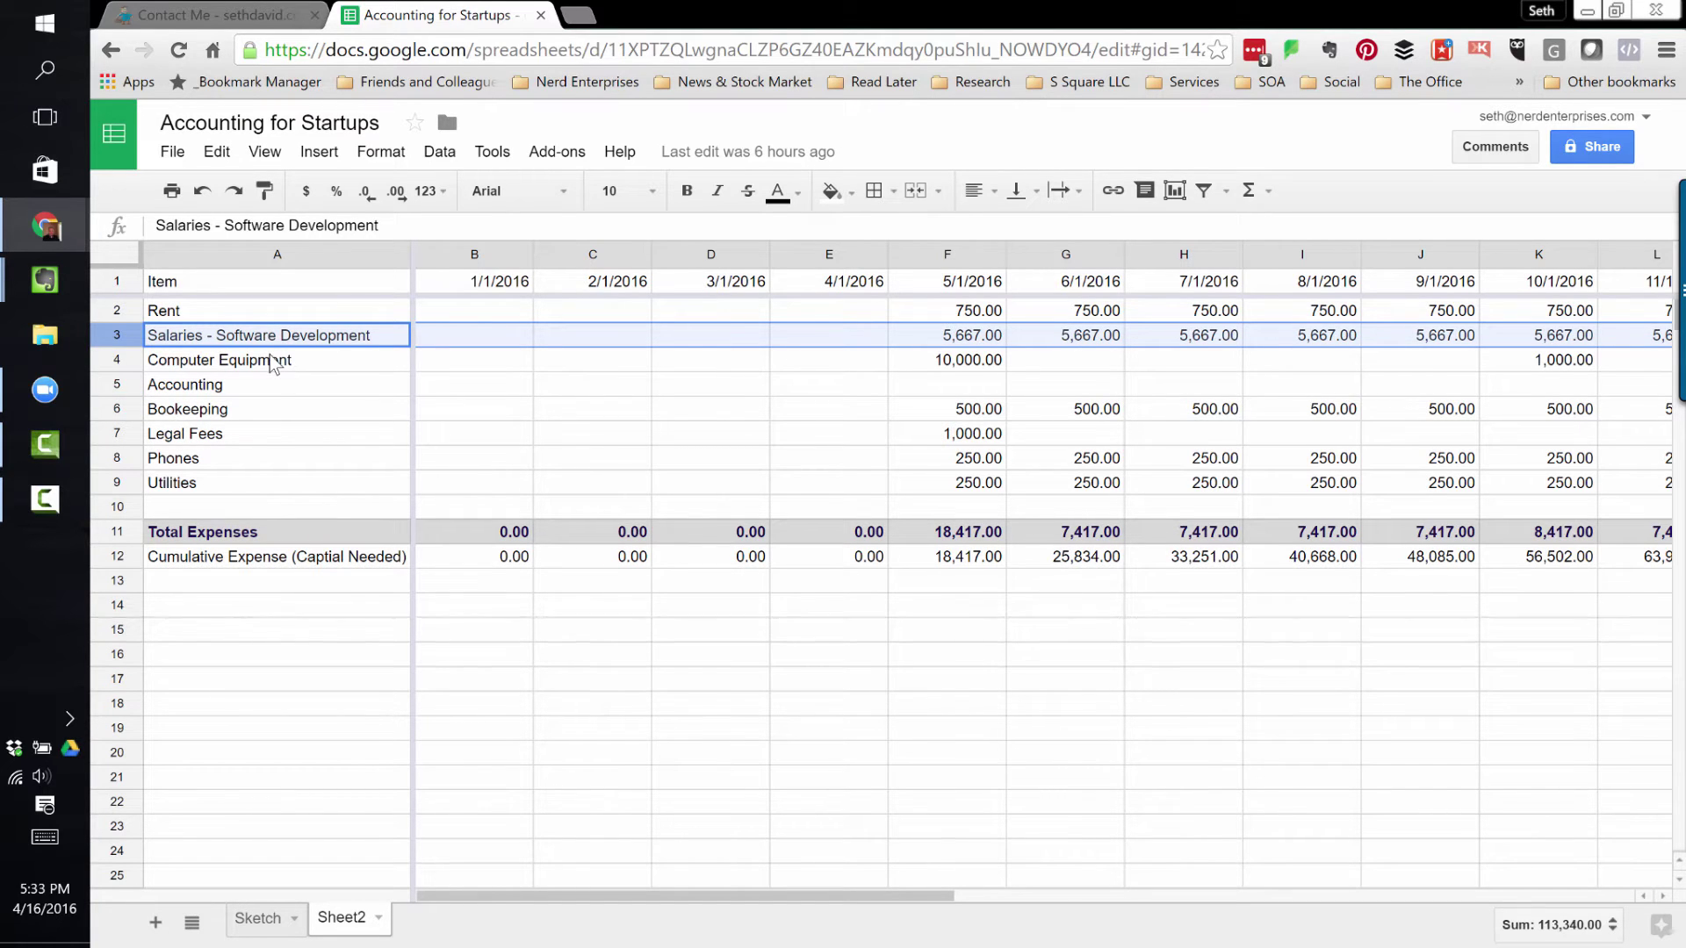
click(992, 338)
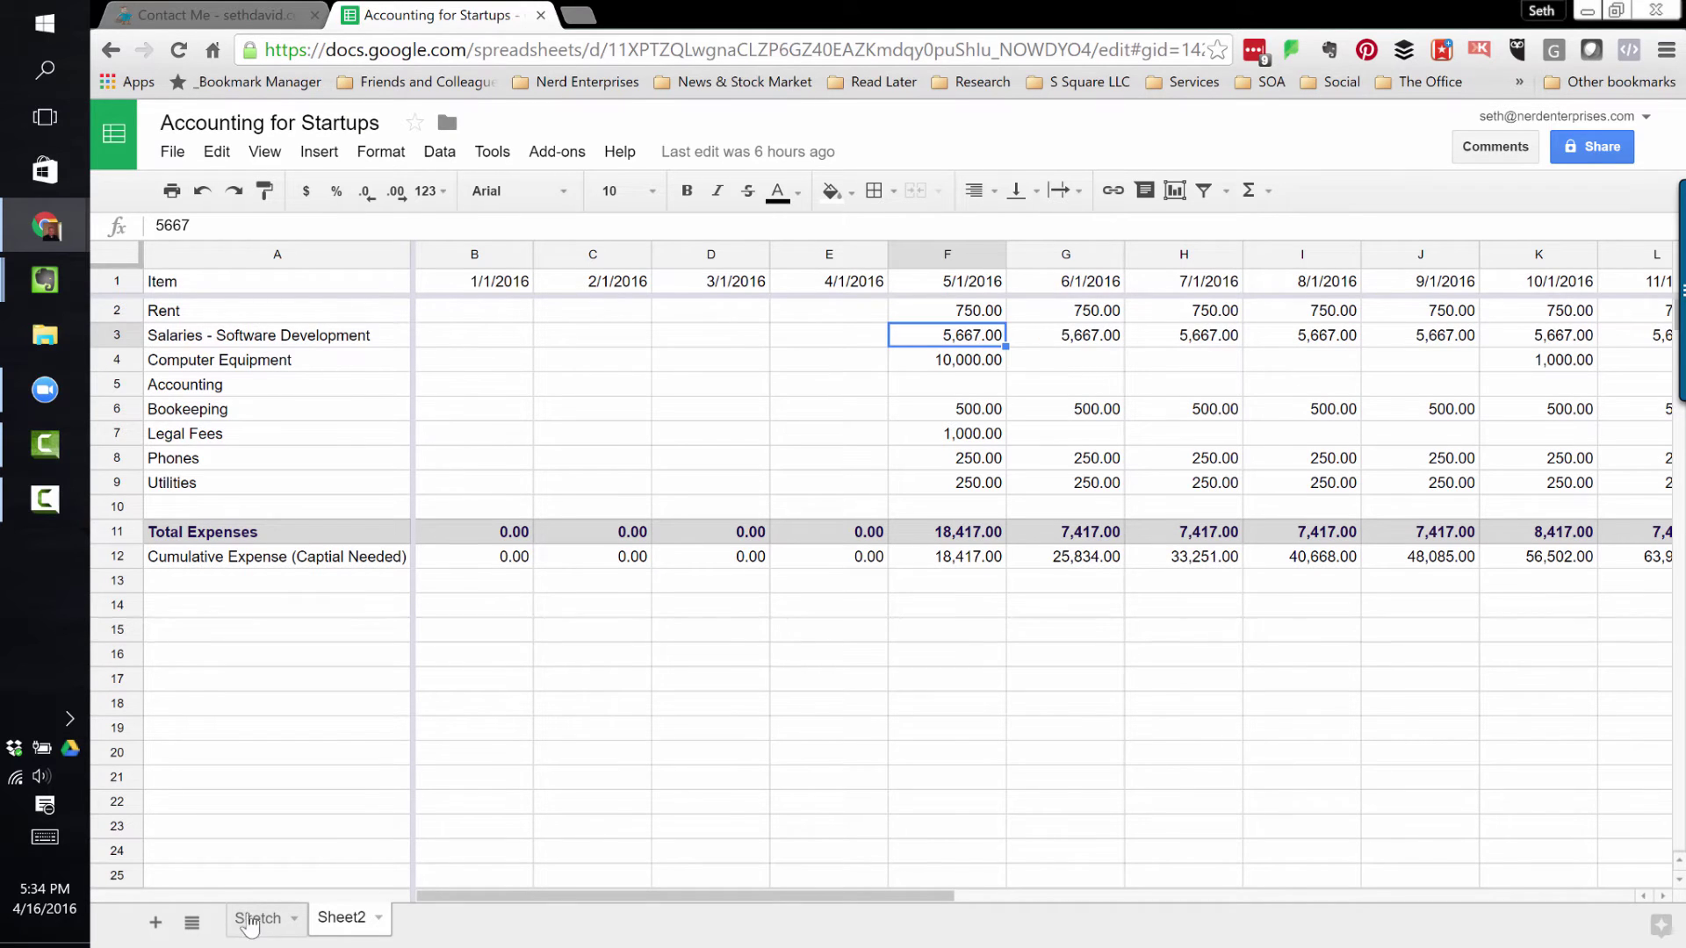
- Add a new sheet named Software Developers and rename Sheet2 to Business Model
click(155, 923)
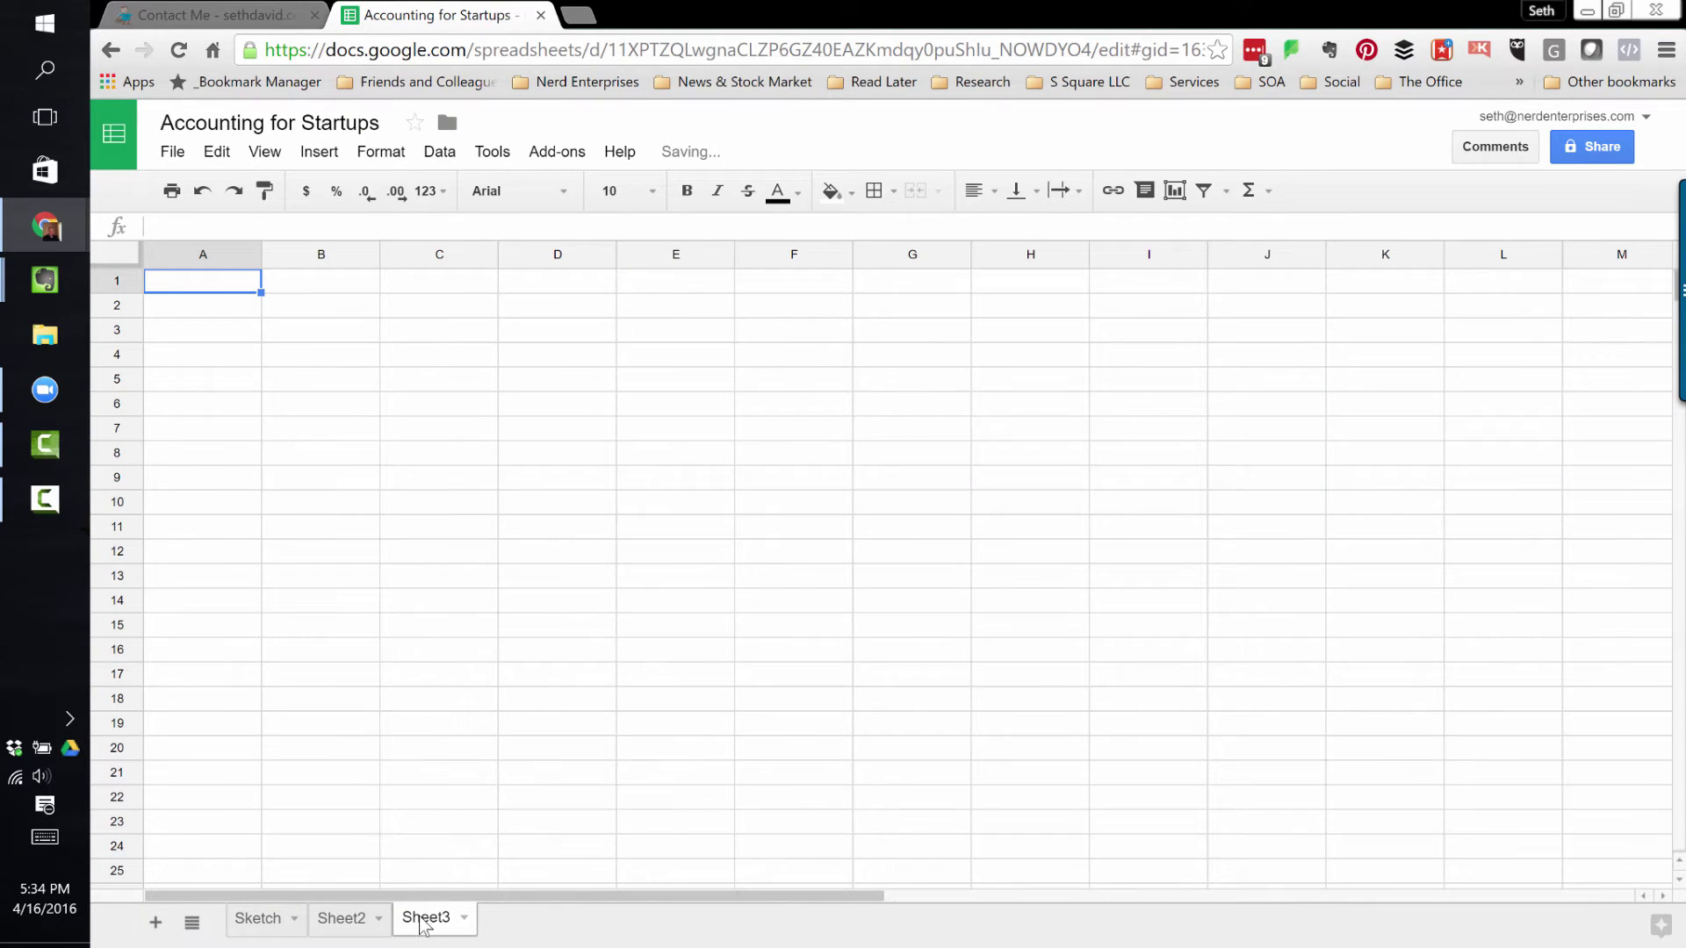
text(Software )
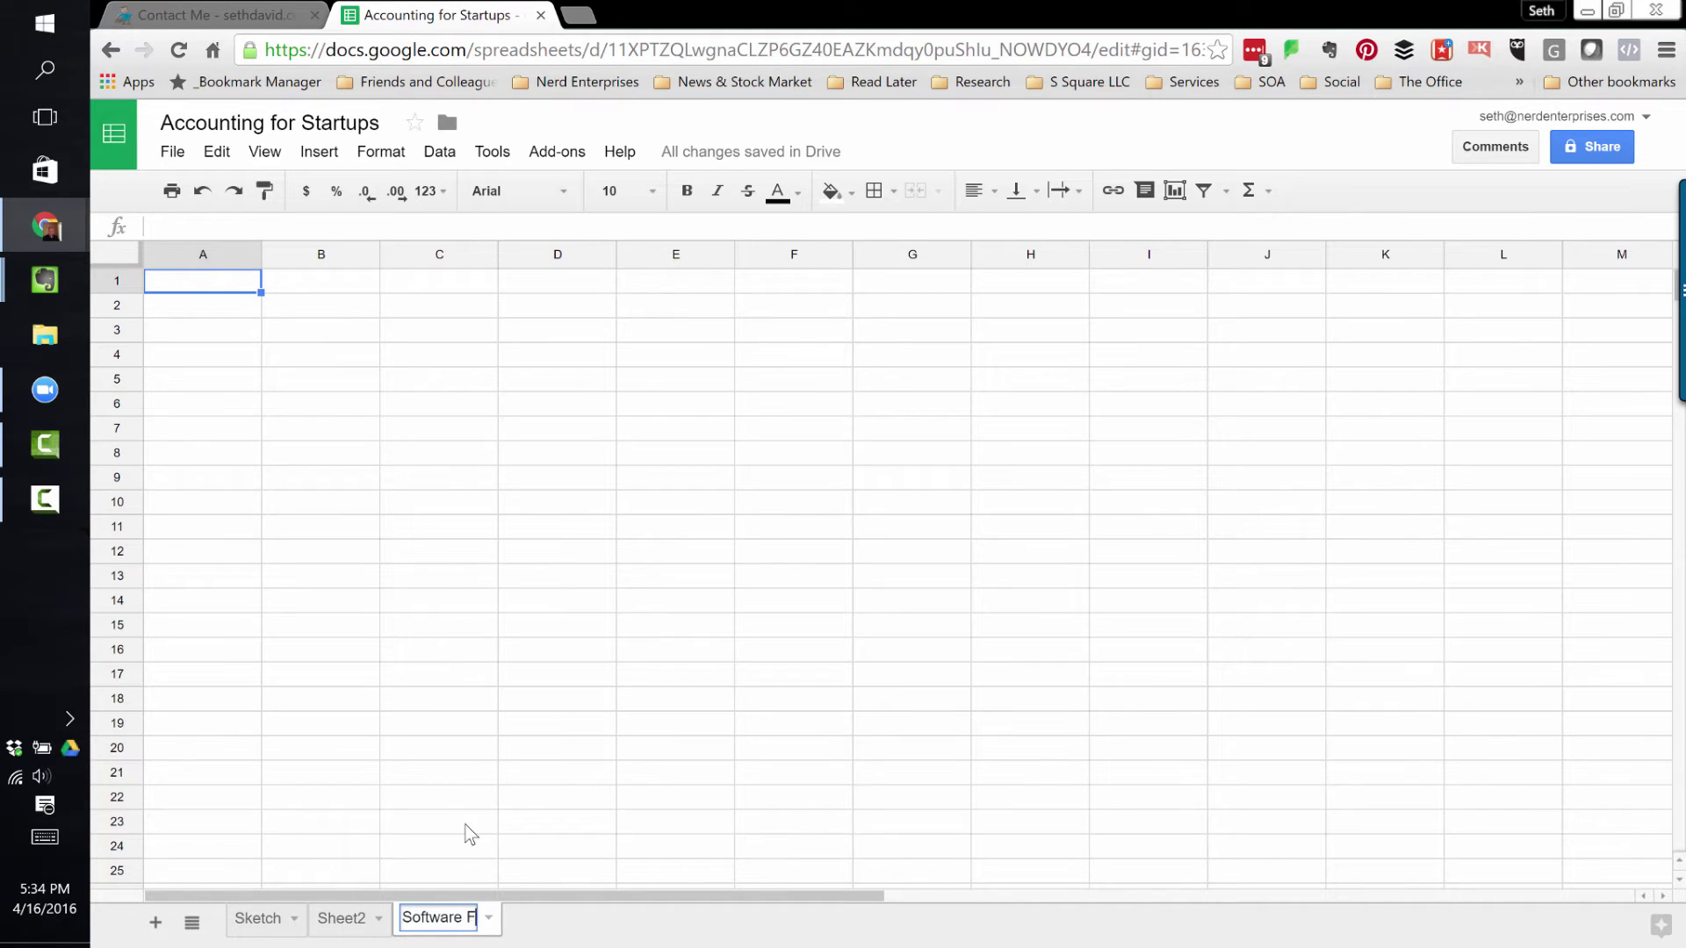
text(Developers)
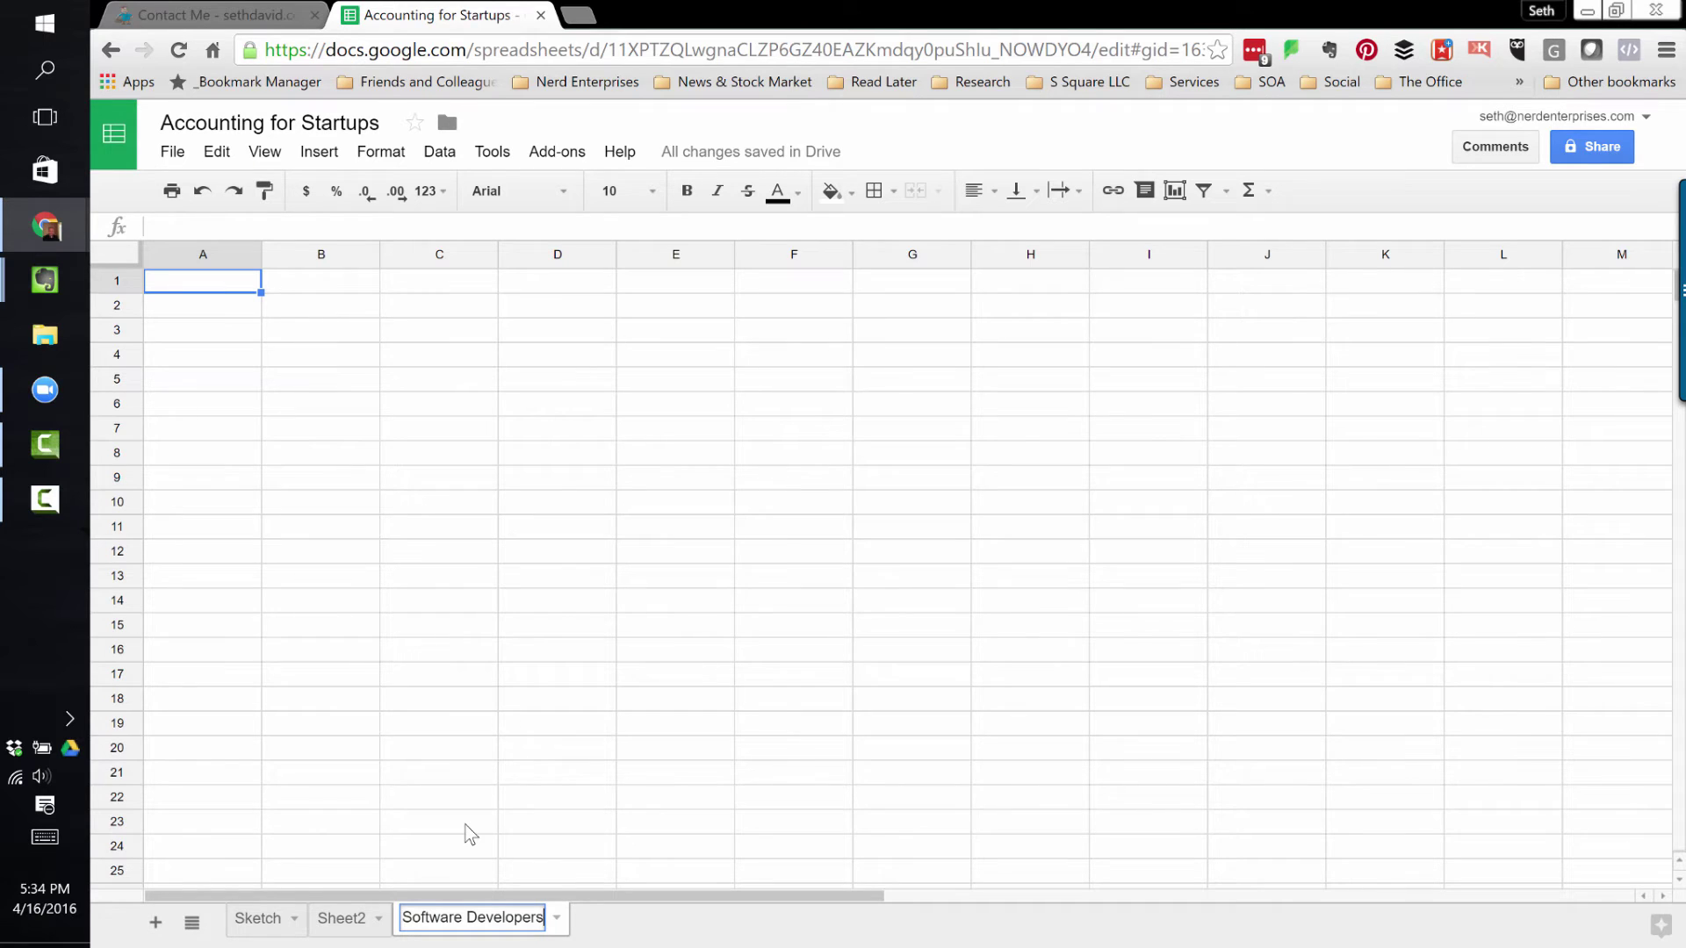
double_click(339, 918)
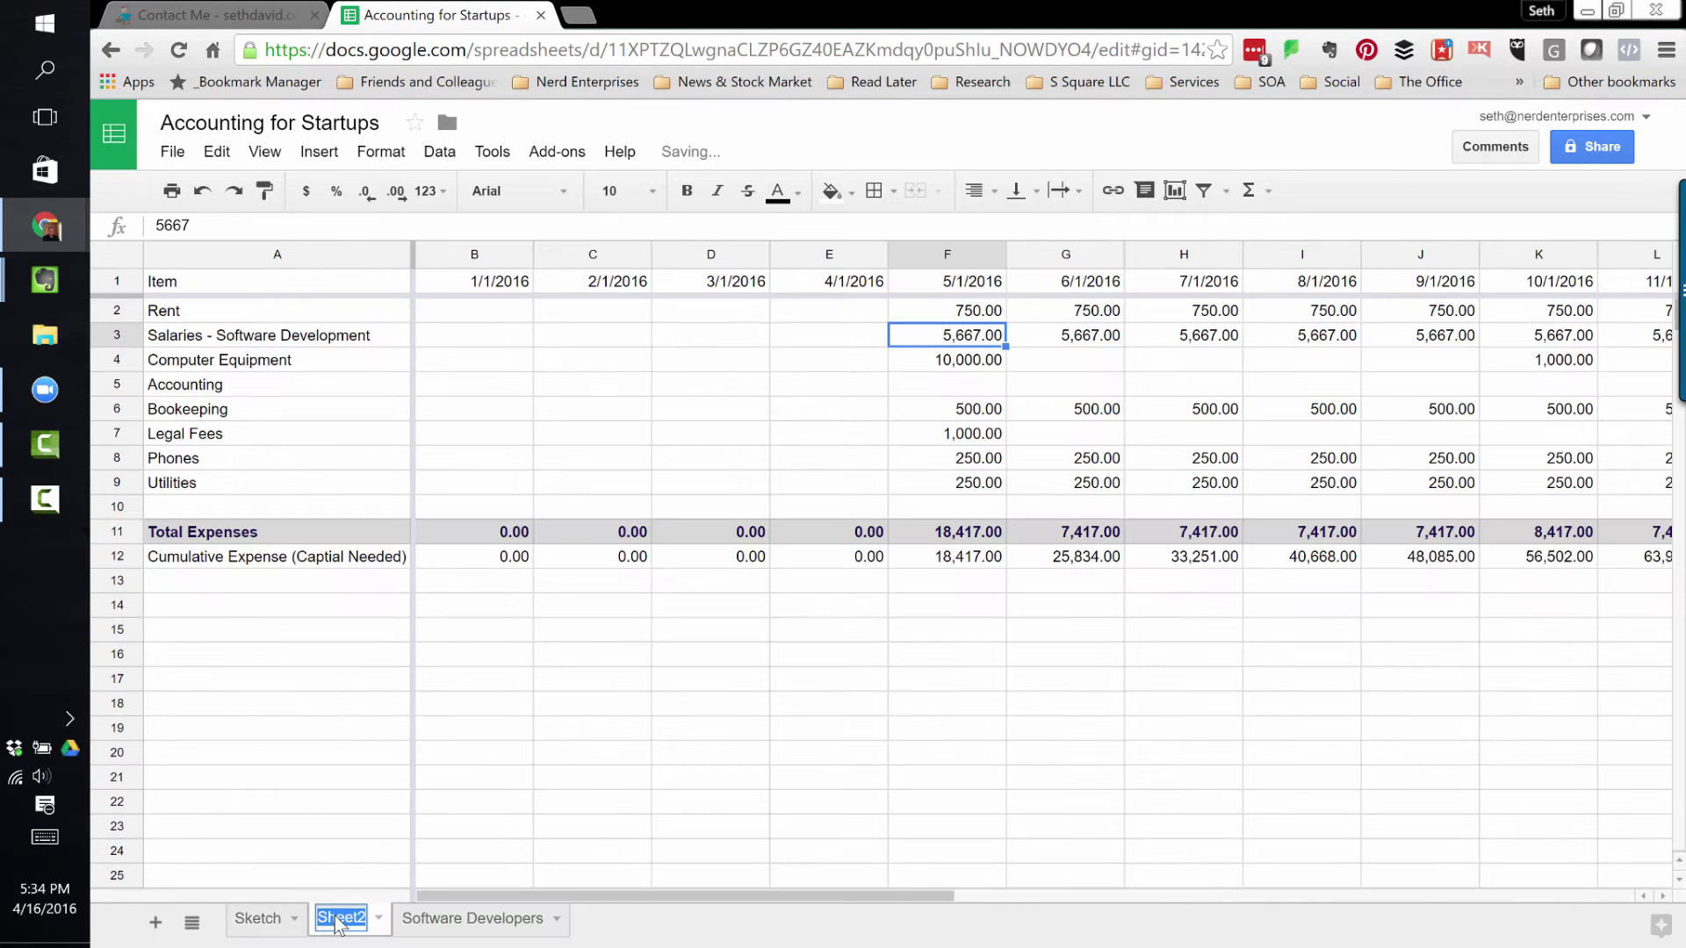
text(Model)
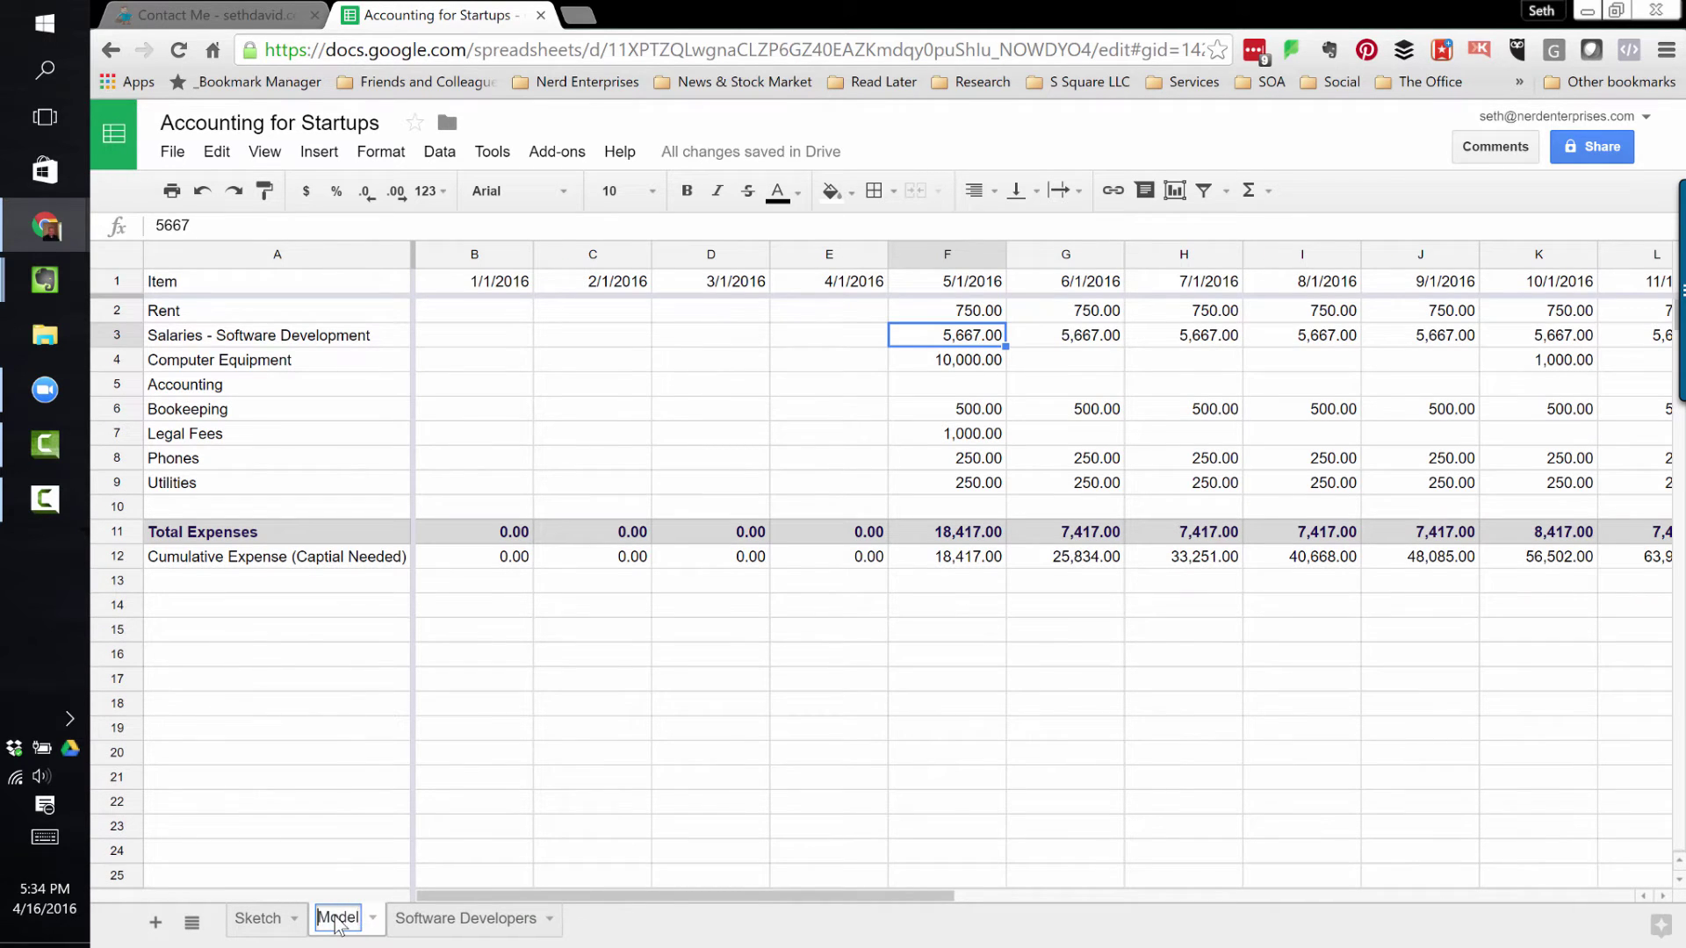
text(Business)
key(Return)
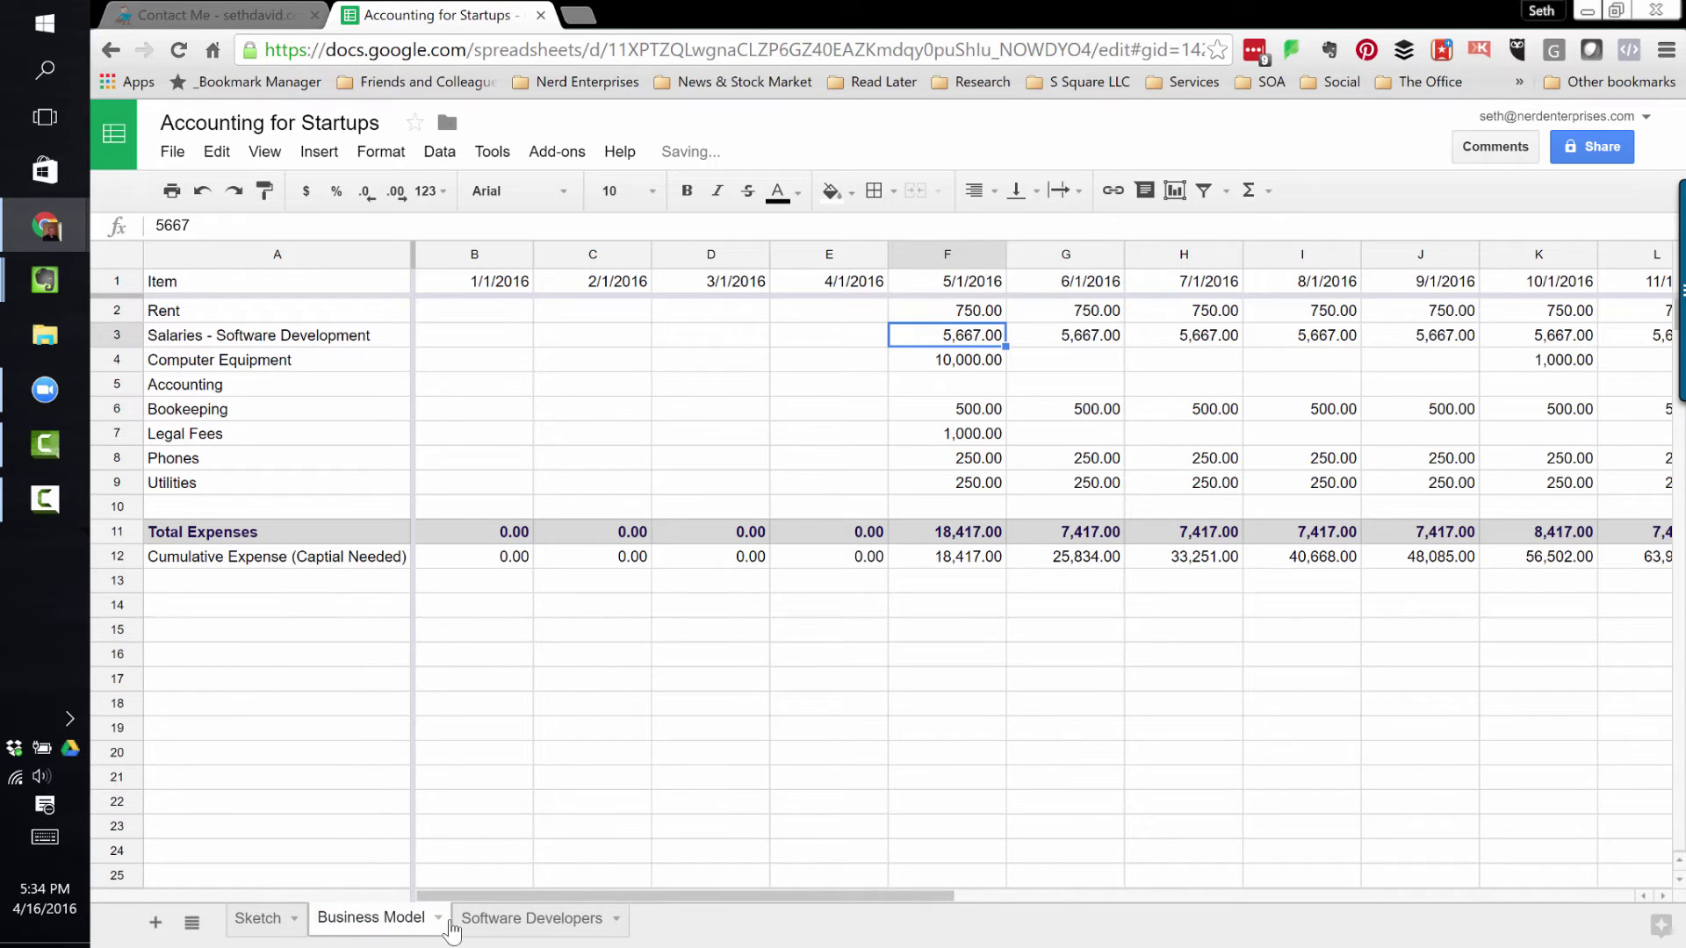
- Copy rows 1–12 of the Business Model expense table into the Software Developers sheet
click(527, 935)
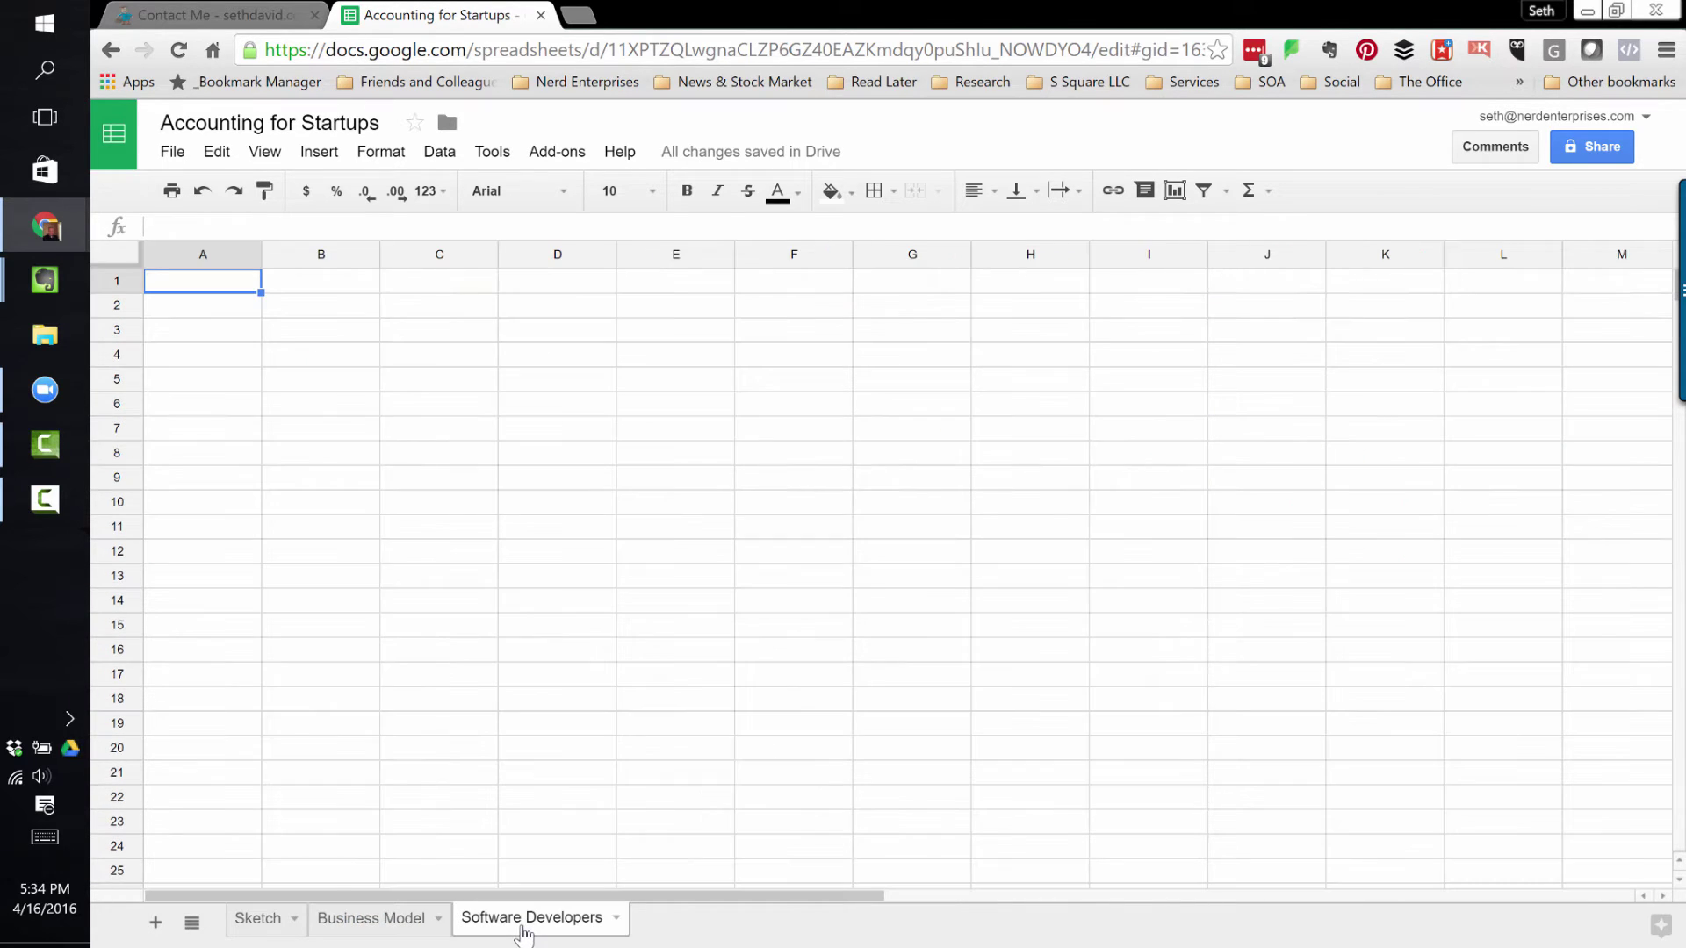
click(343, 927)
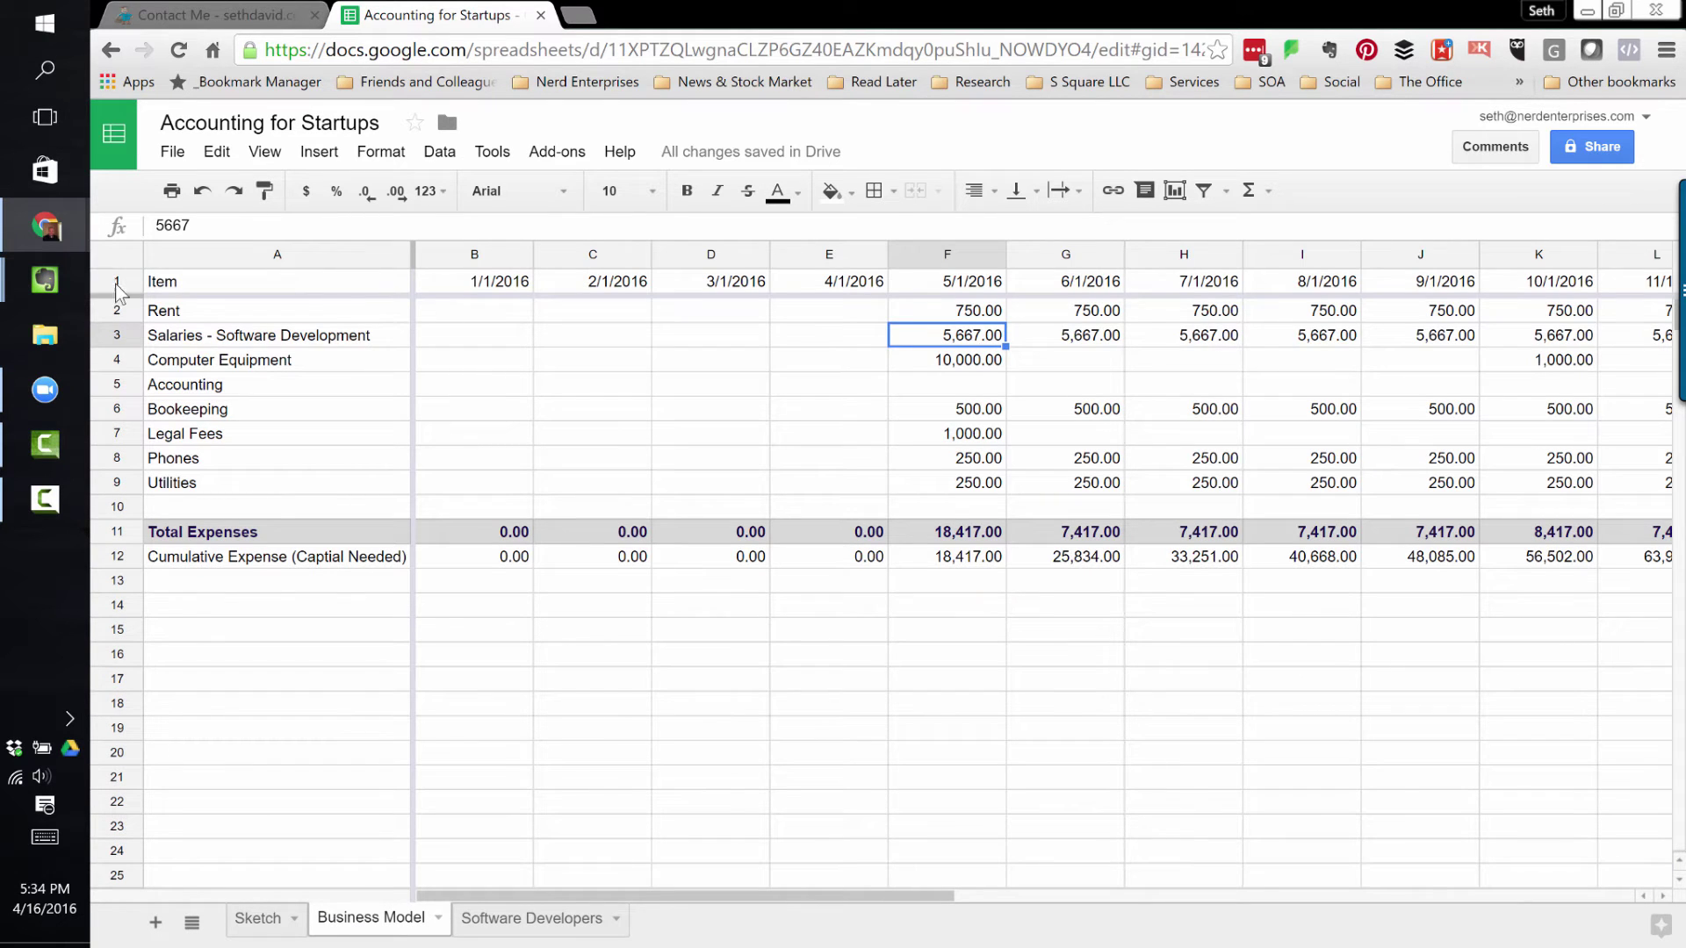
drag(121, 289, 120, 552)
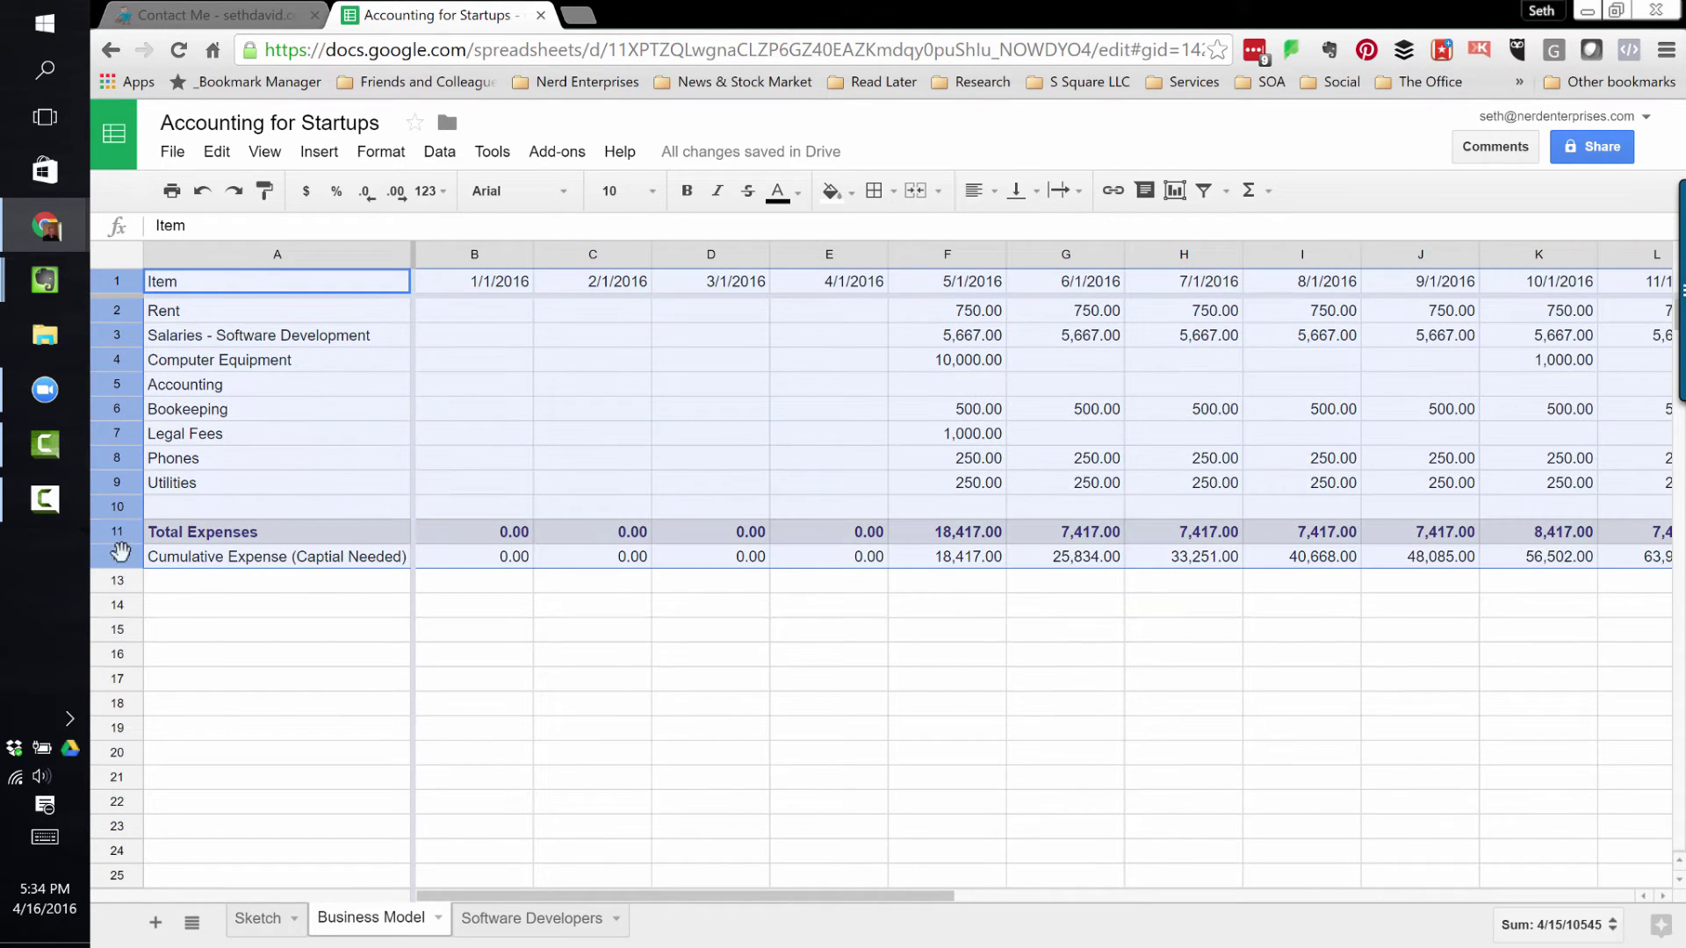
click(526, 920)
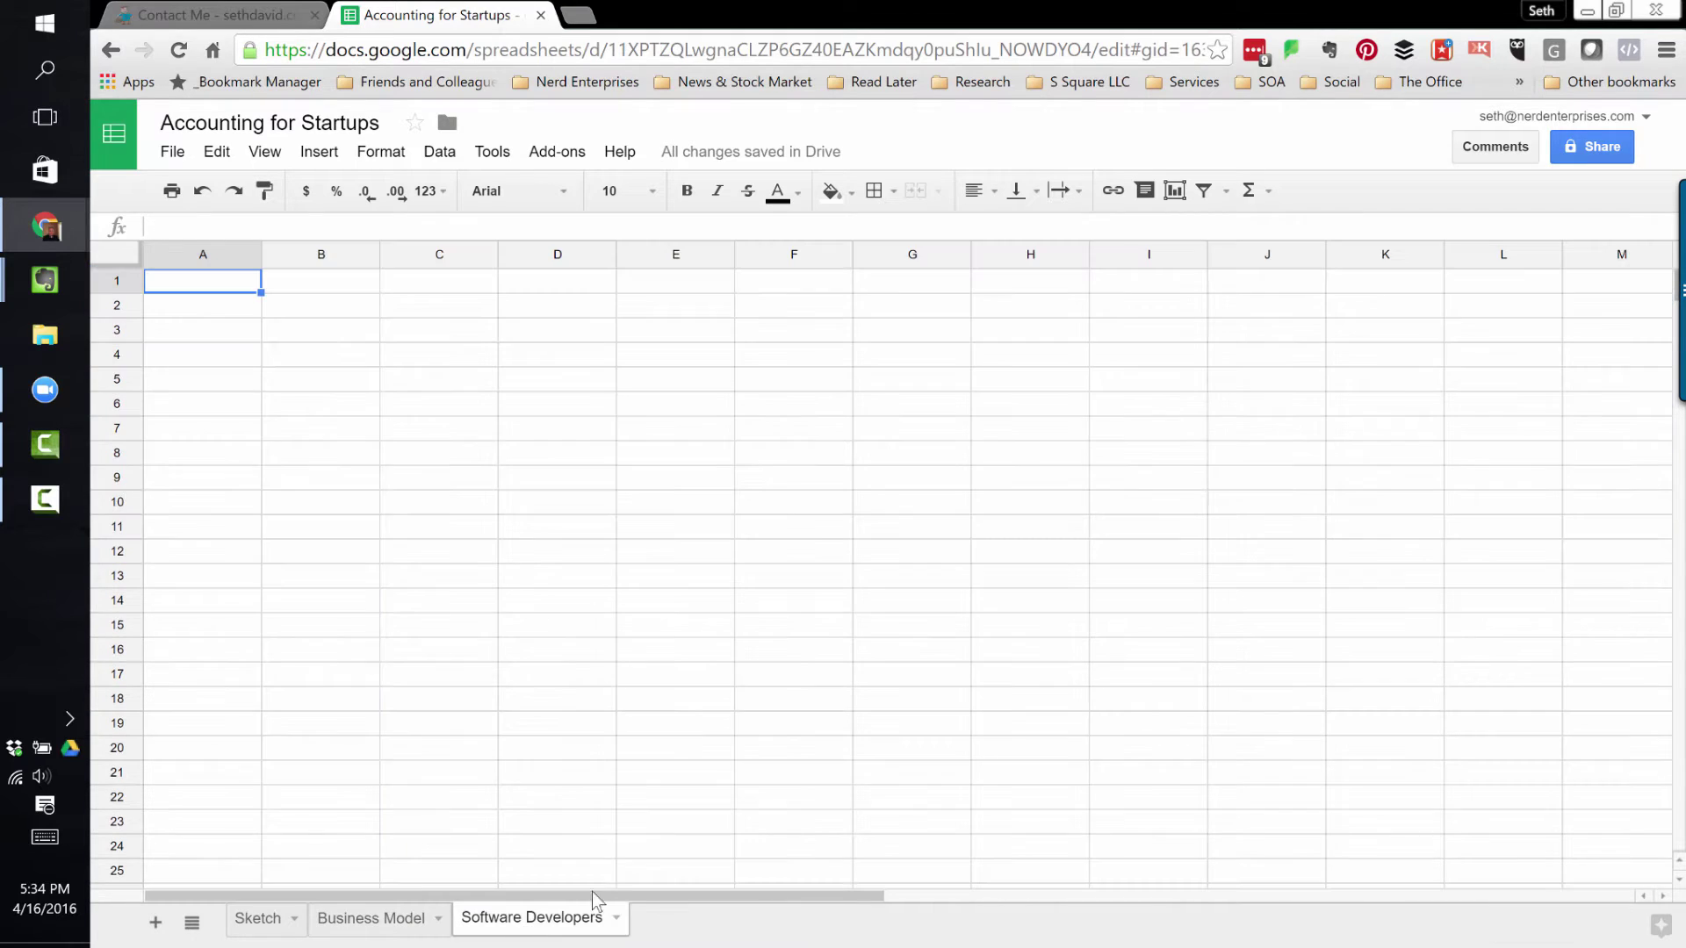
key(ctrl+v)
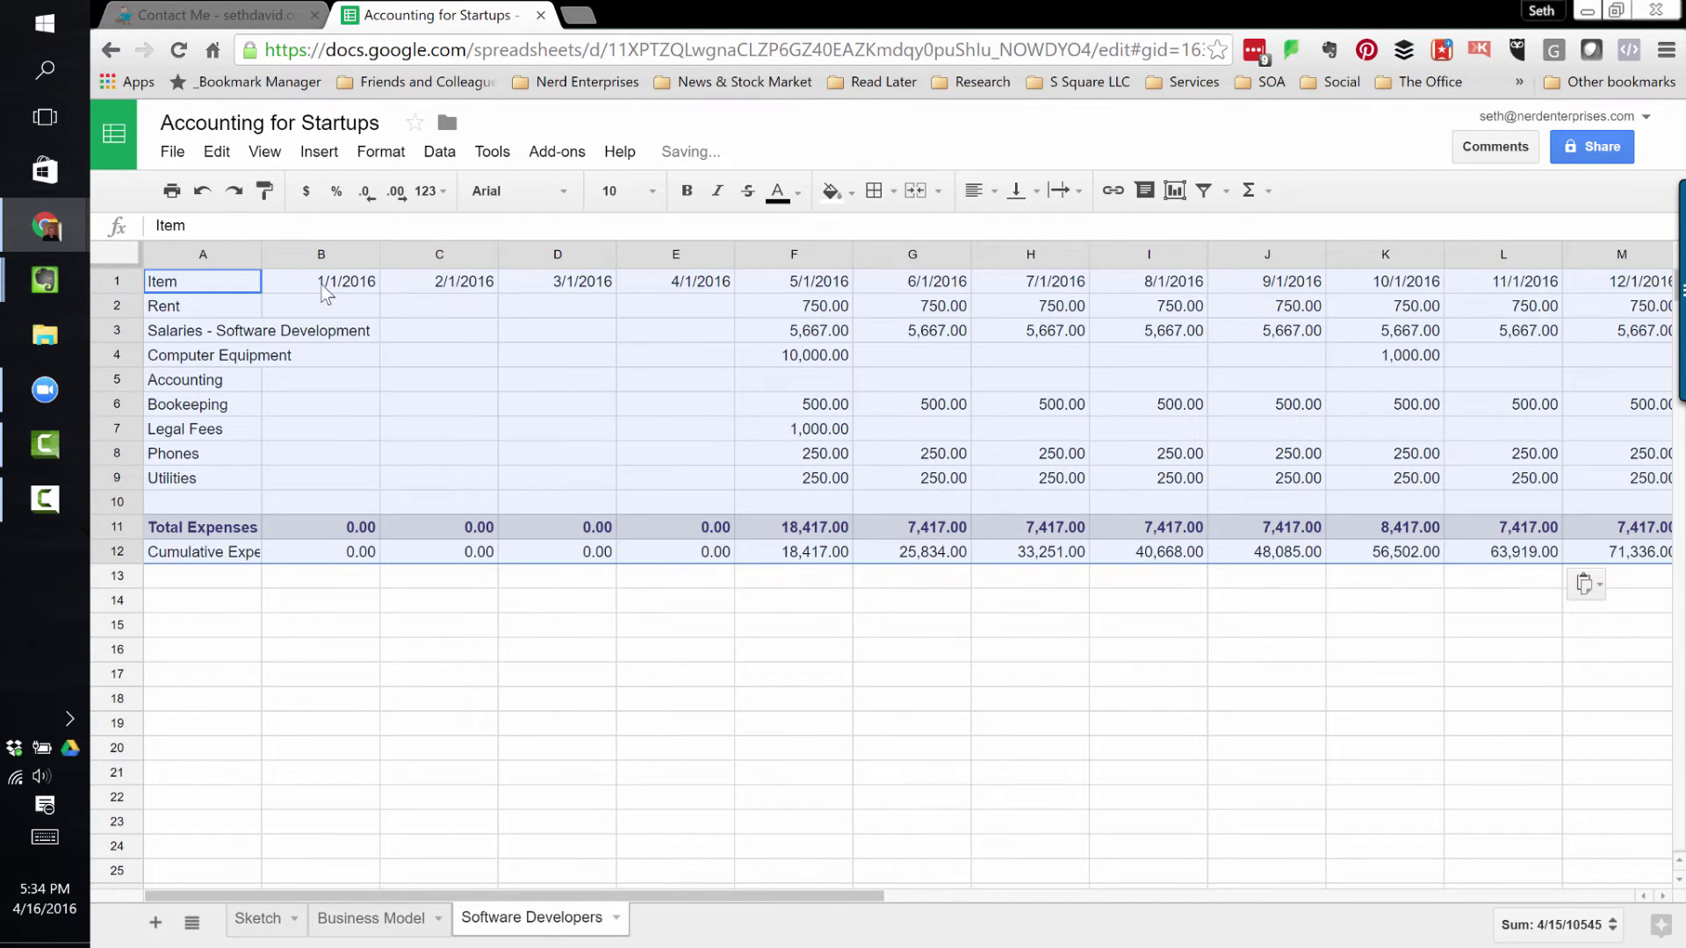
click(323, 286)
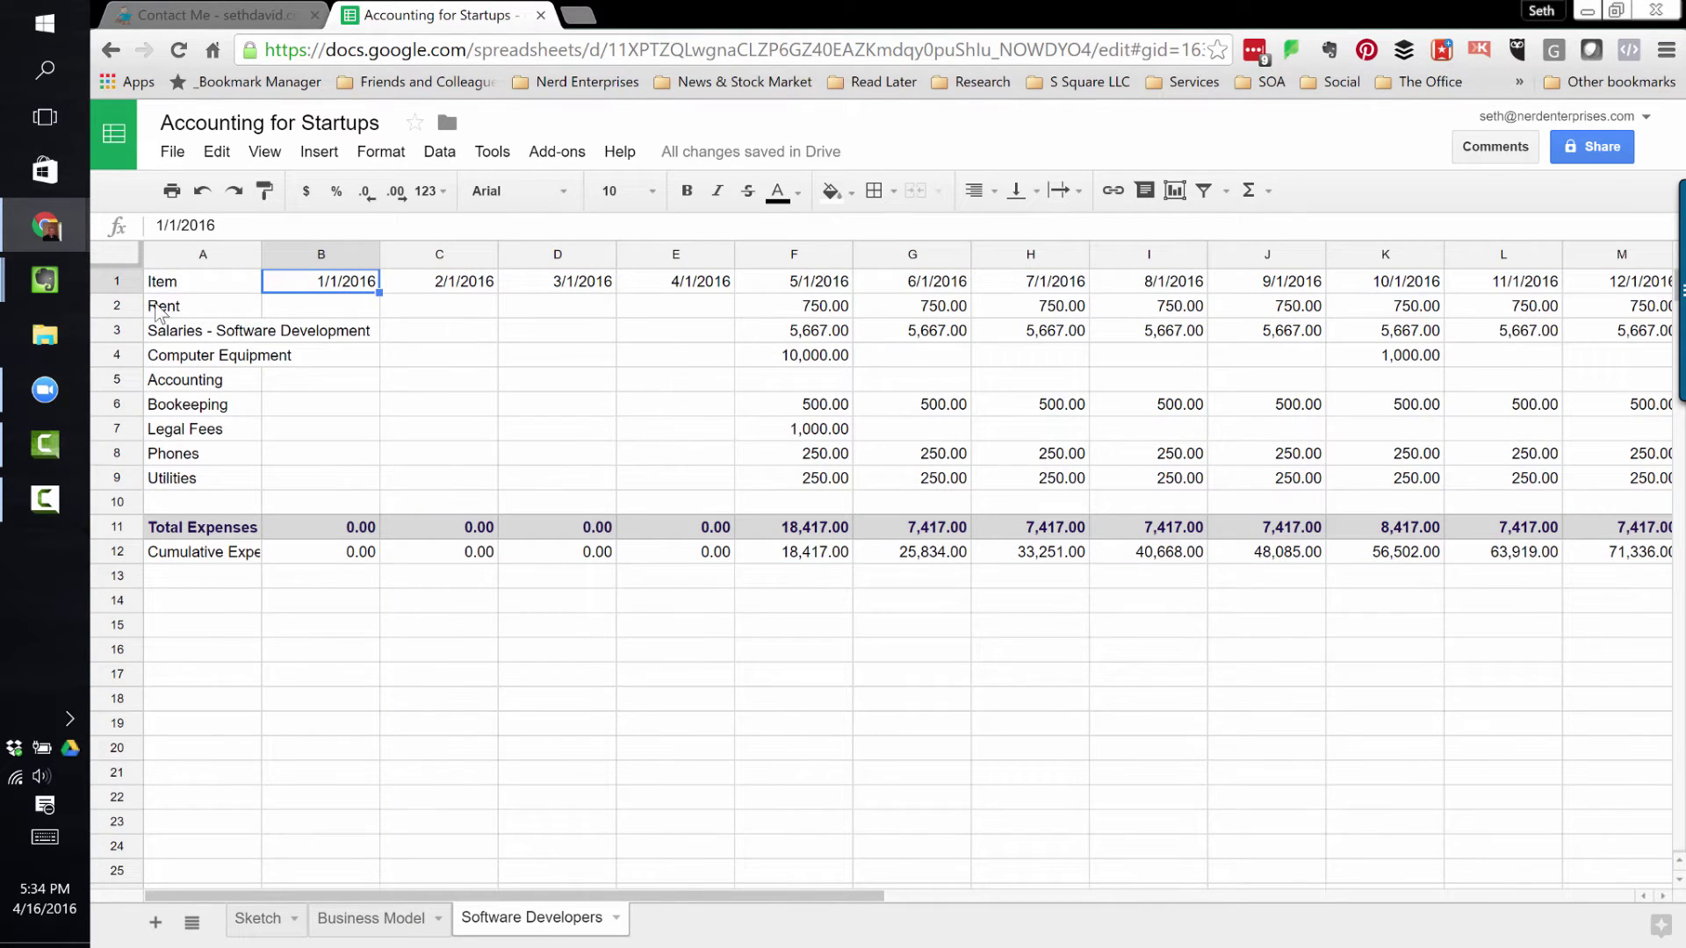
- Clear the expense item rows 2–9 and delete the Cumulative Expense row
drag(117, 306, 115, 476)
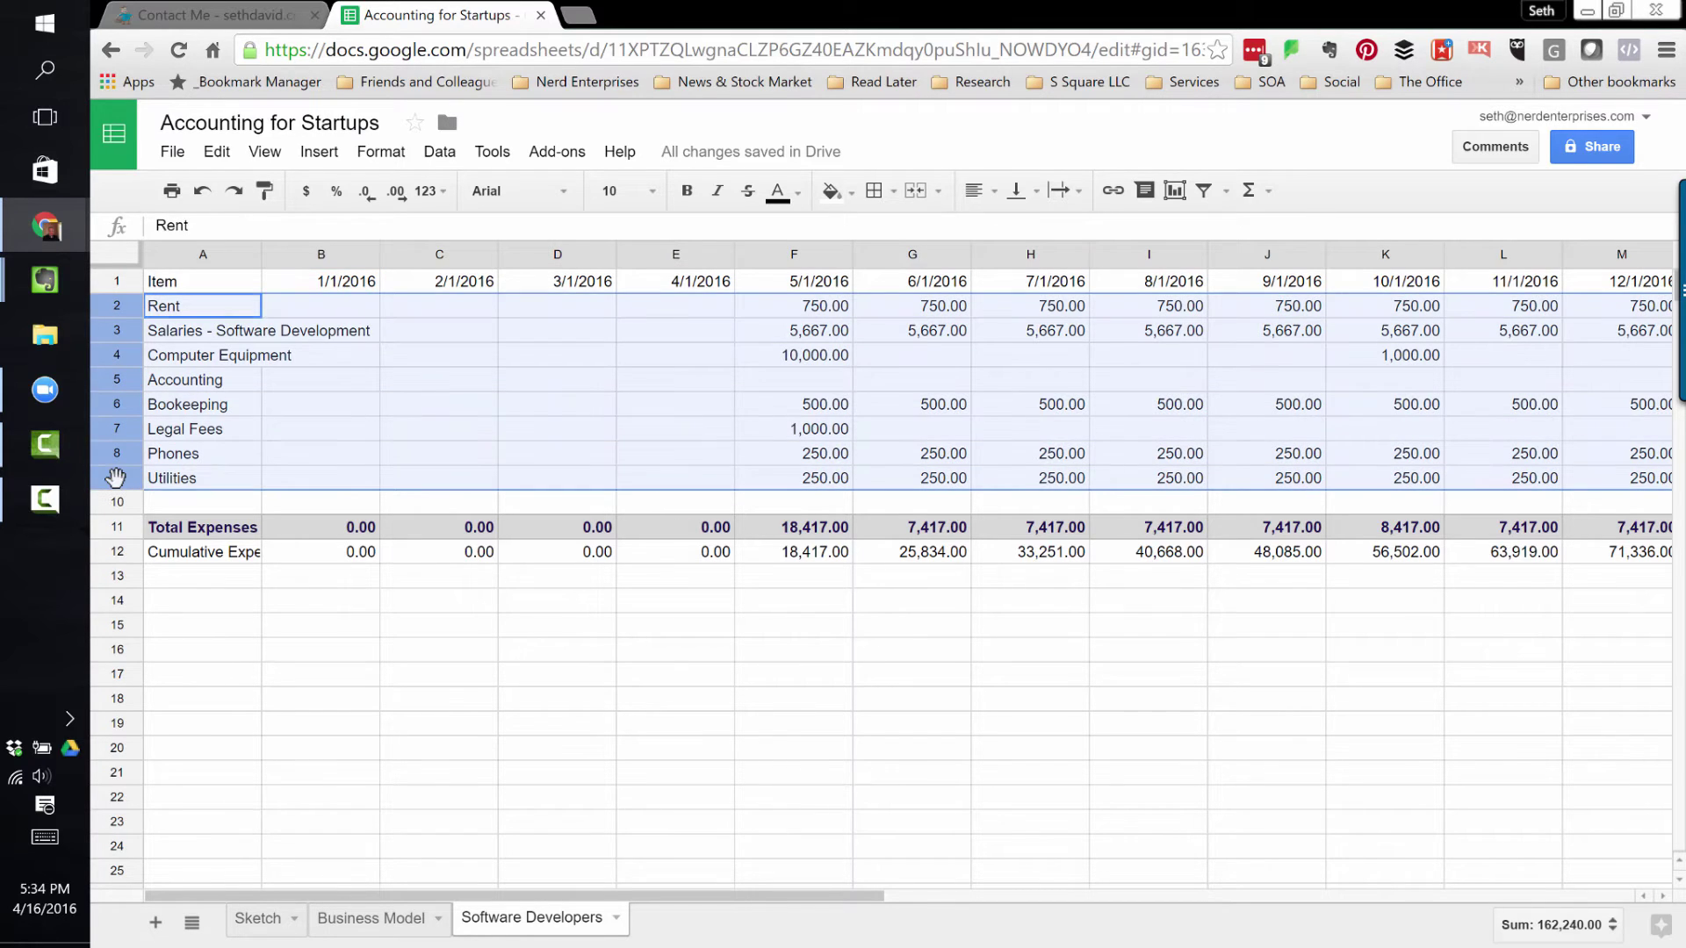
key(Delete)
key(ctrl+Down)
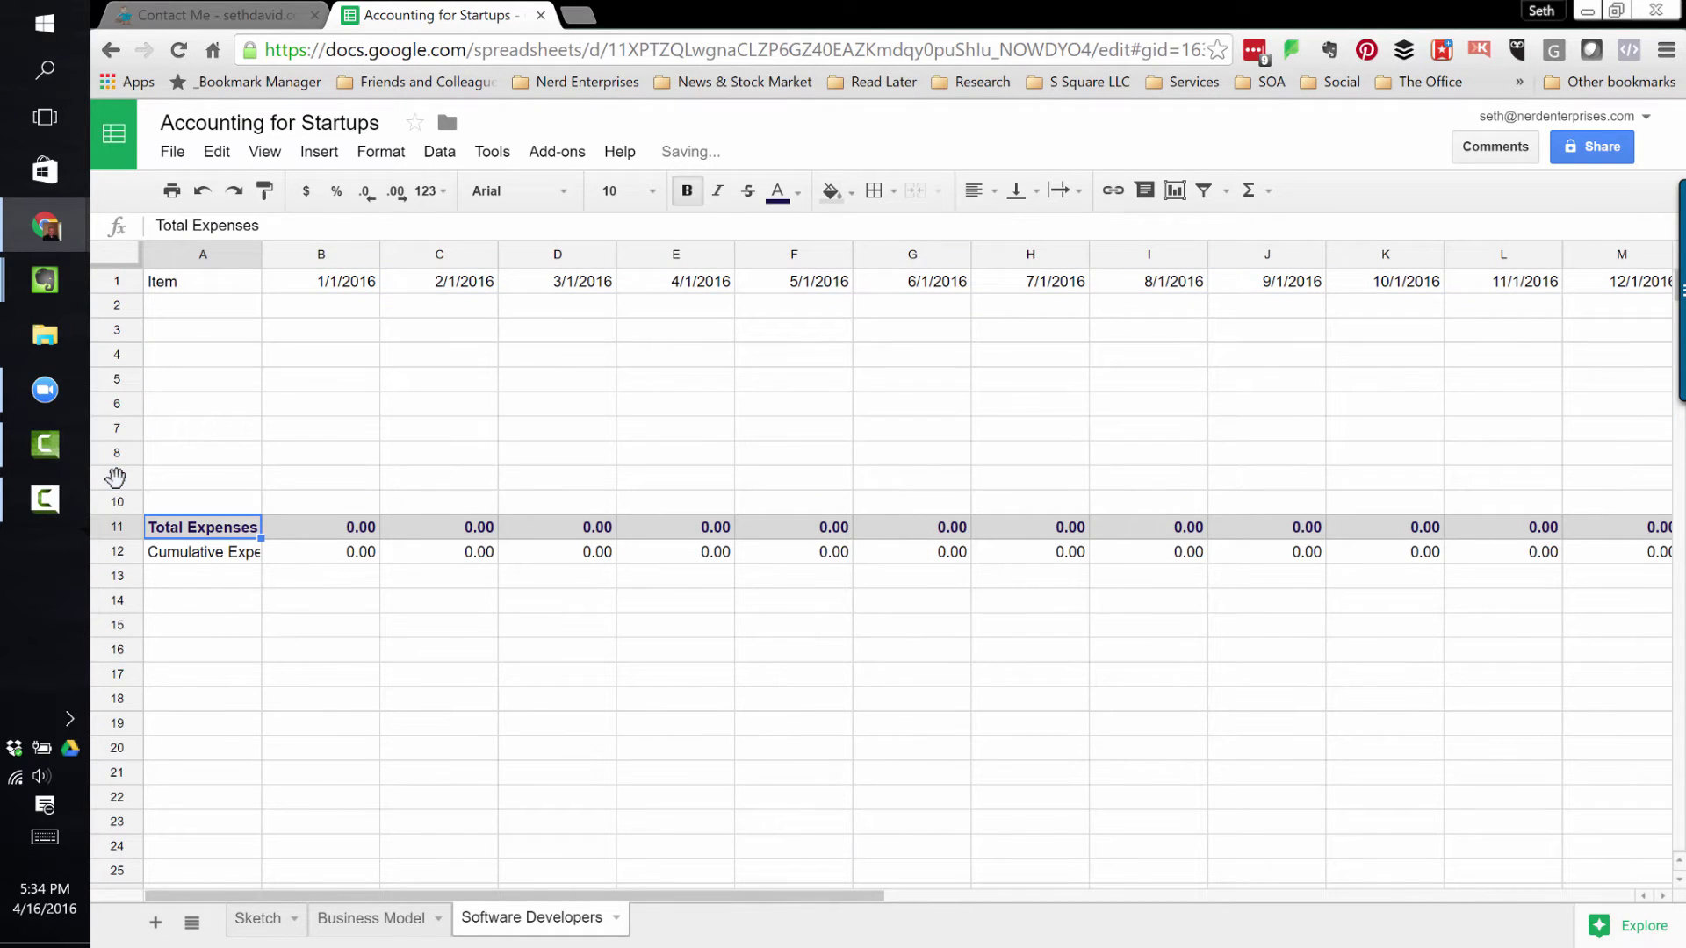
key(Down)
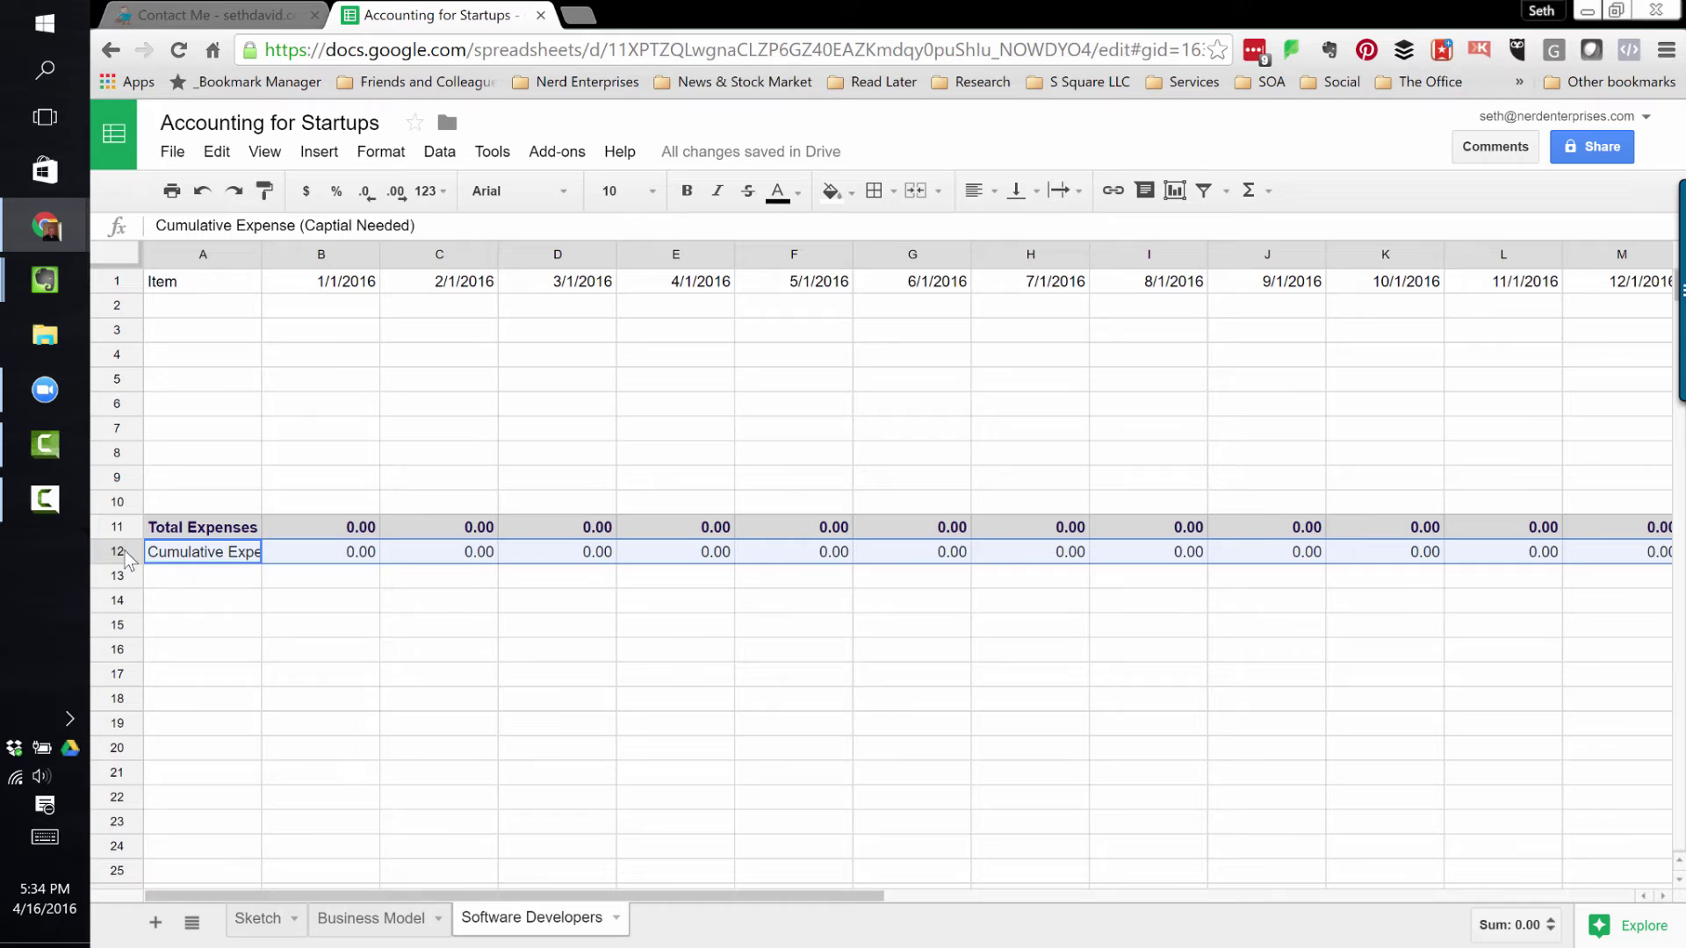
right_click(105, 551)
click(186, 778)
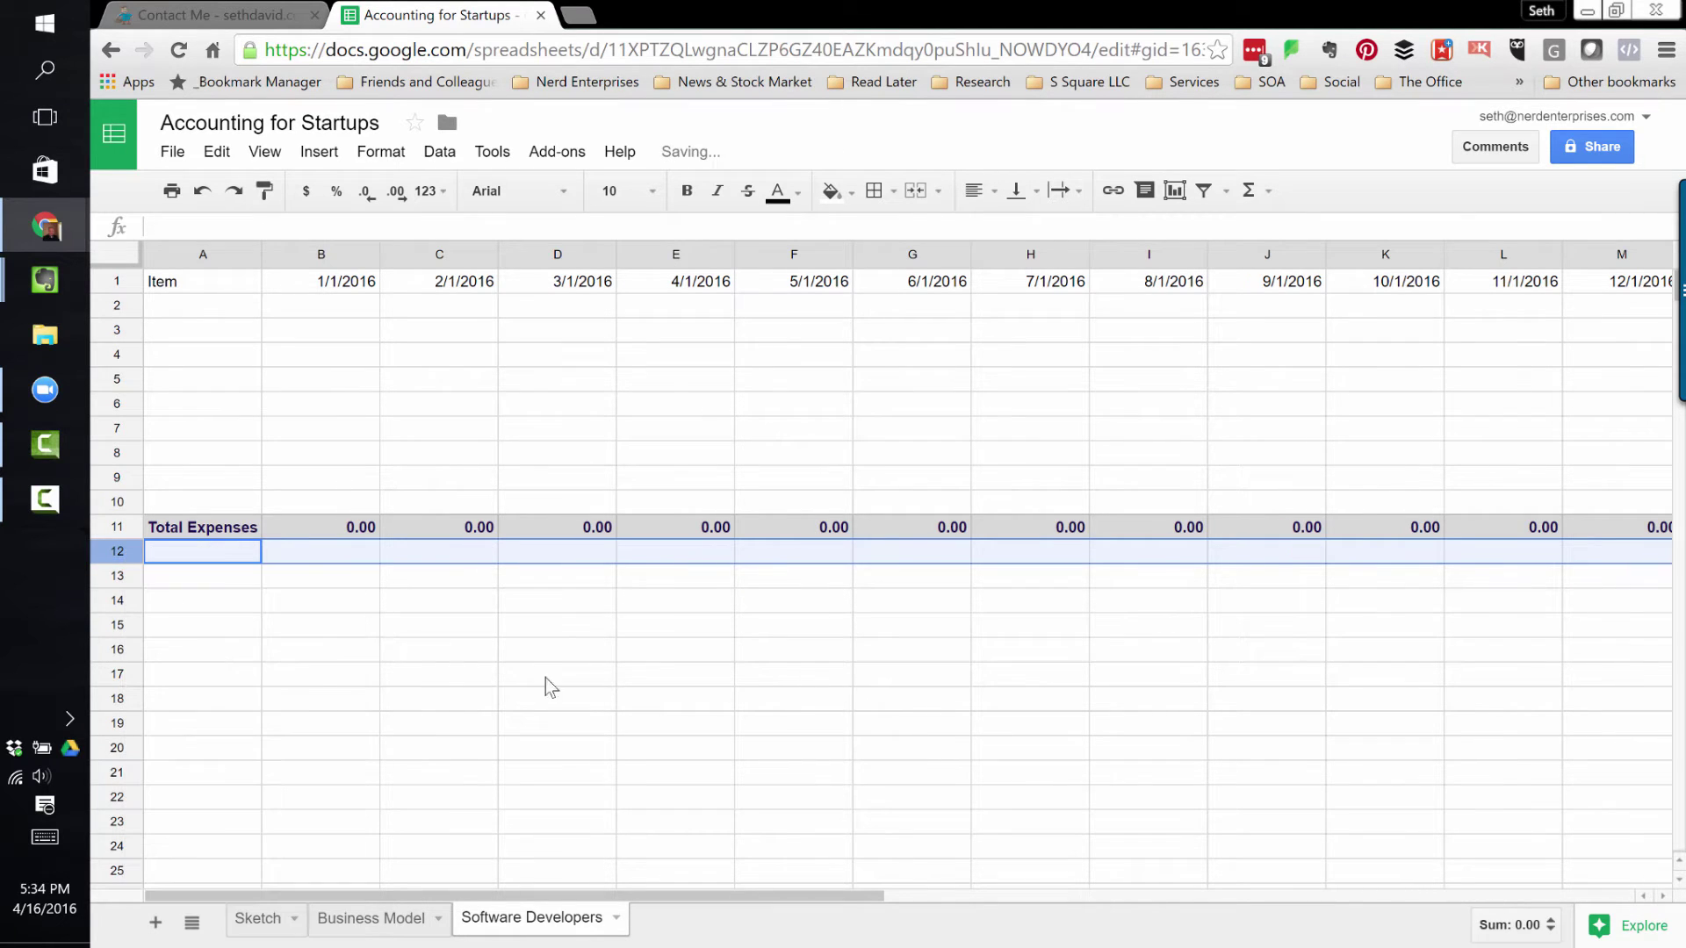
- Enter 'Software Developers' as the heading in cell A1
key(ctrl+Home)
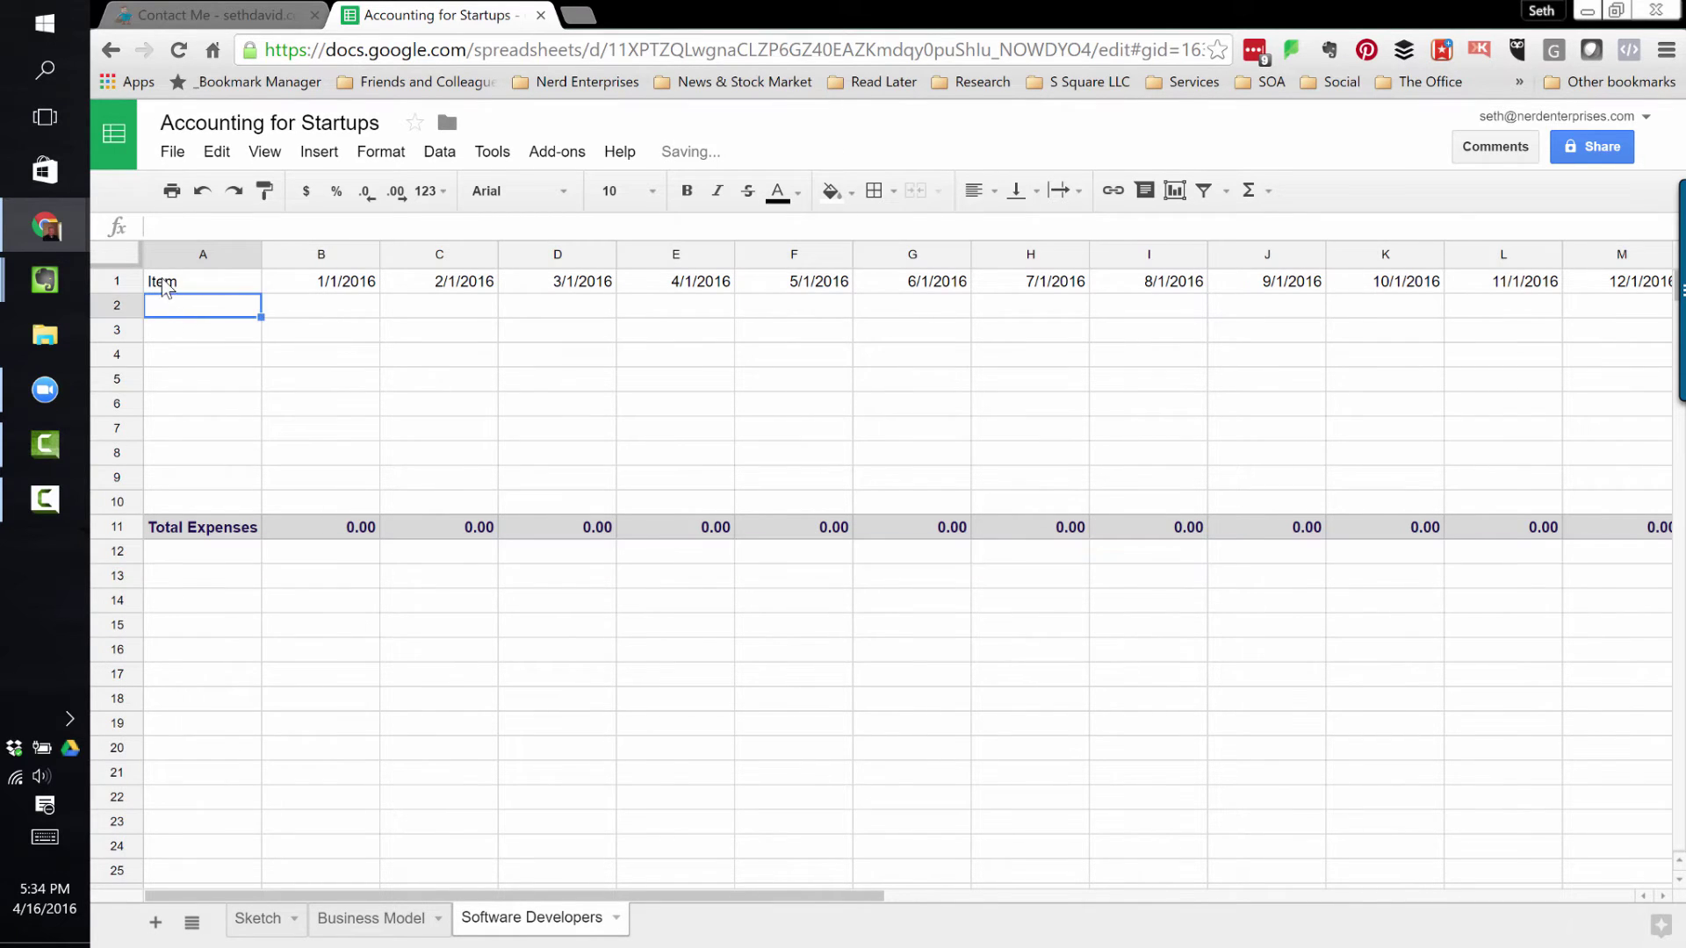
text(Sod)
key(BackSpace)
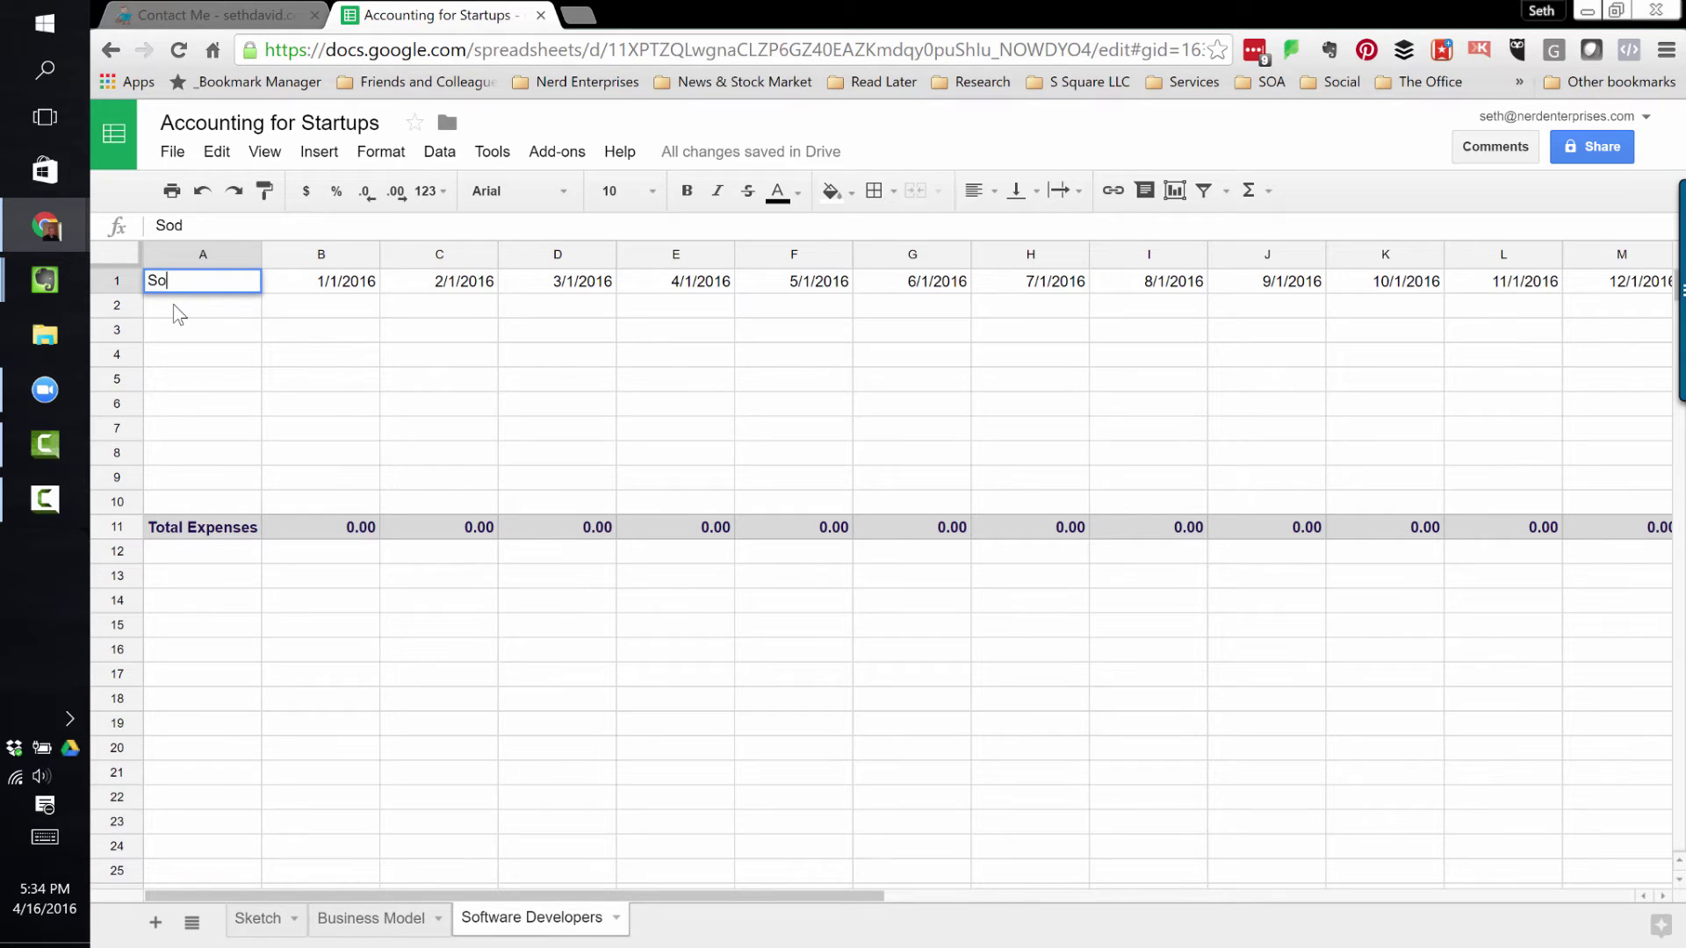
text(ftware Developers)
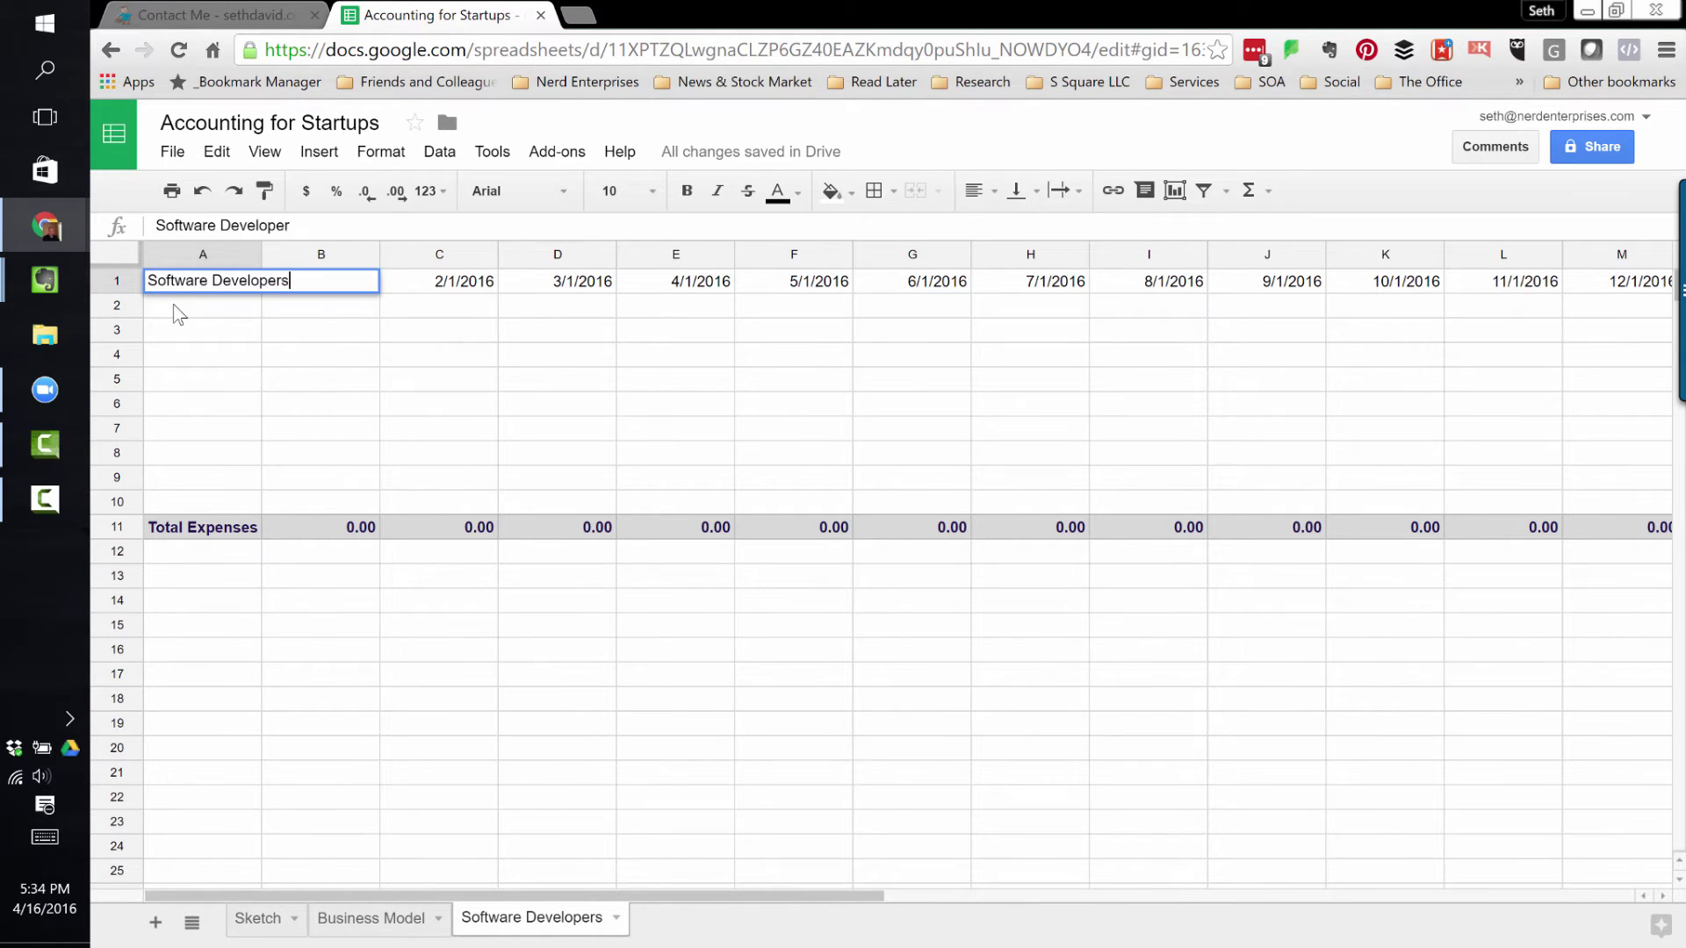
key(Return)
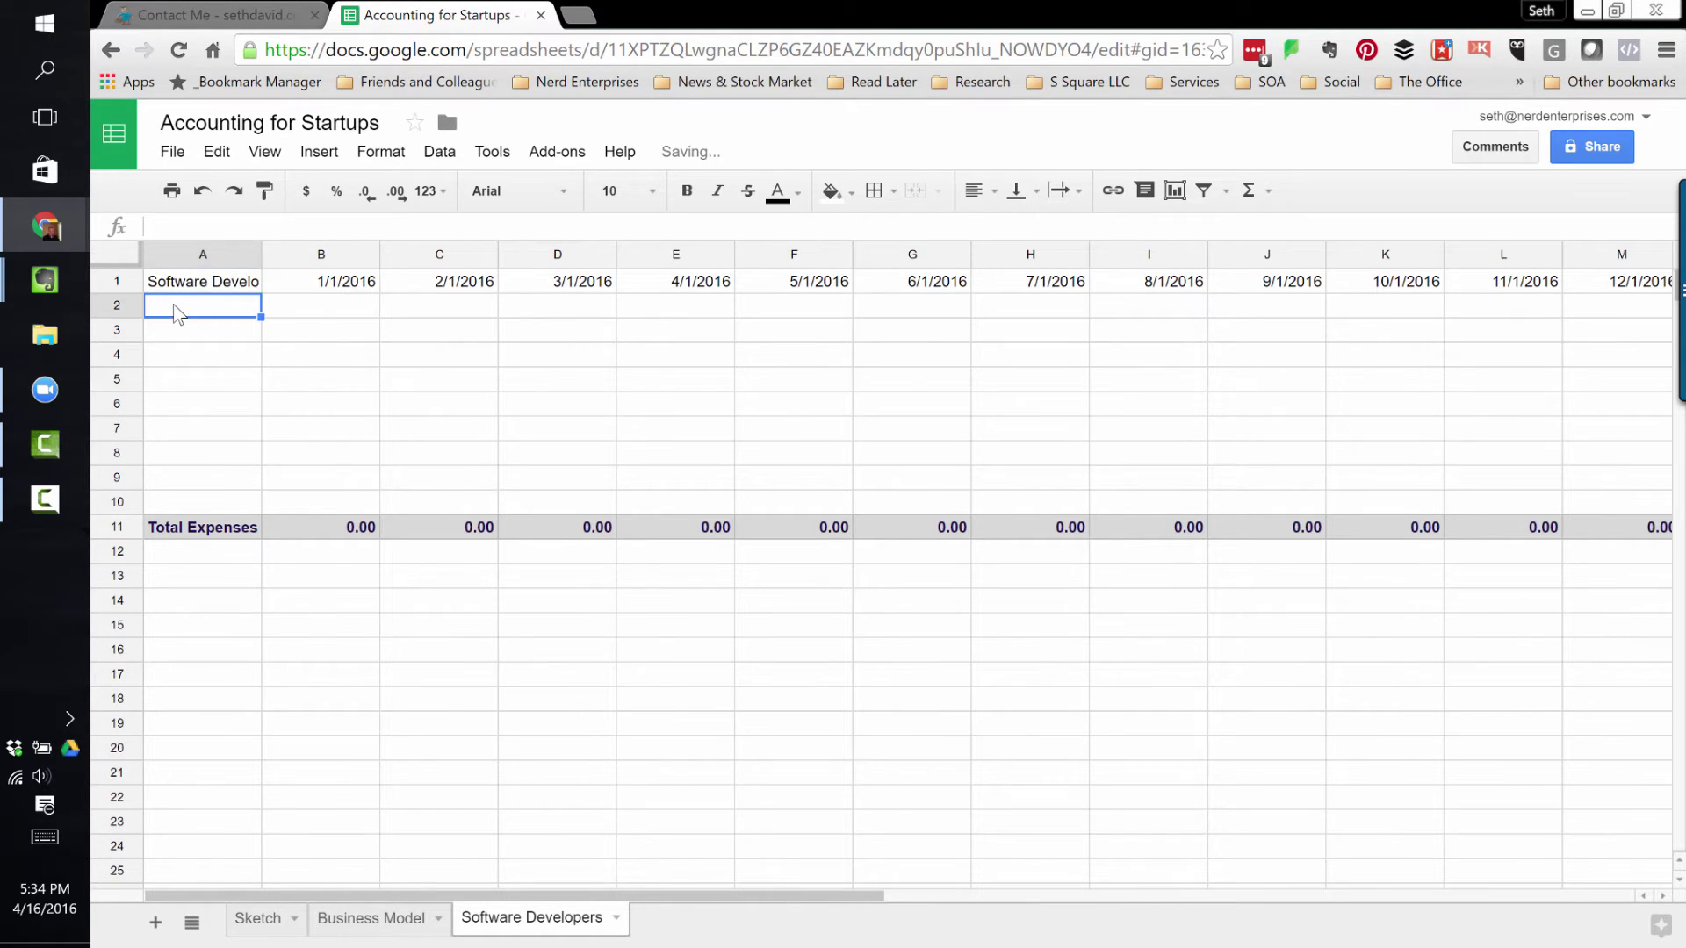
- Enter Developer 1 in A3 and fill it down to Developer 5 in A7
double_click(262, 254)
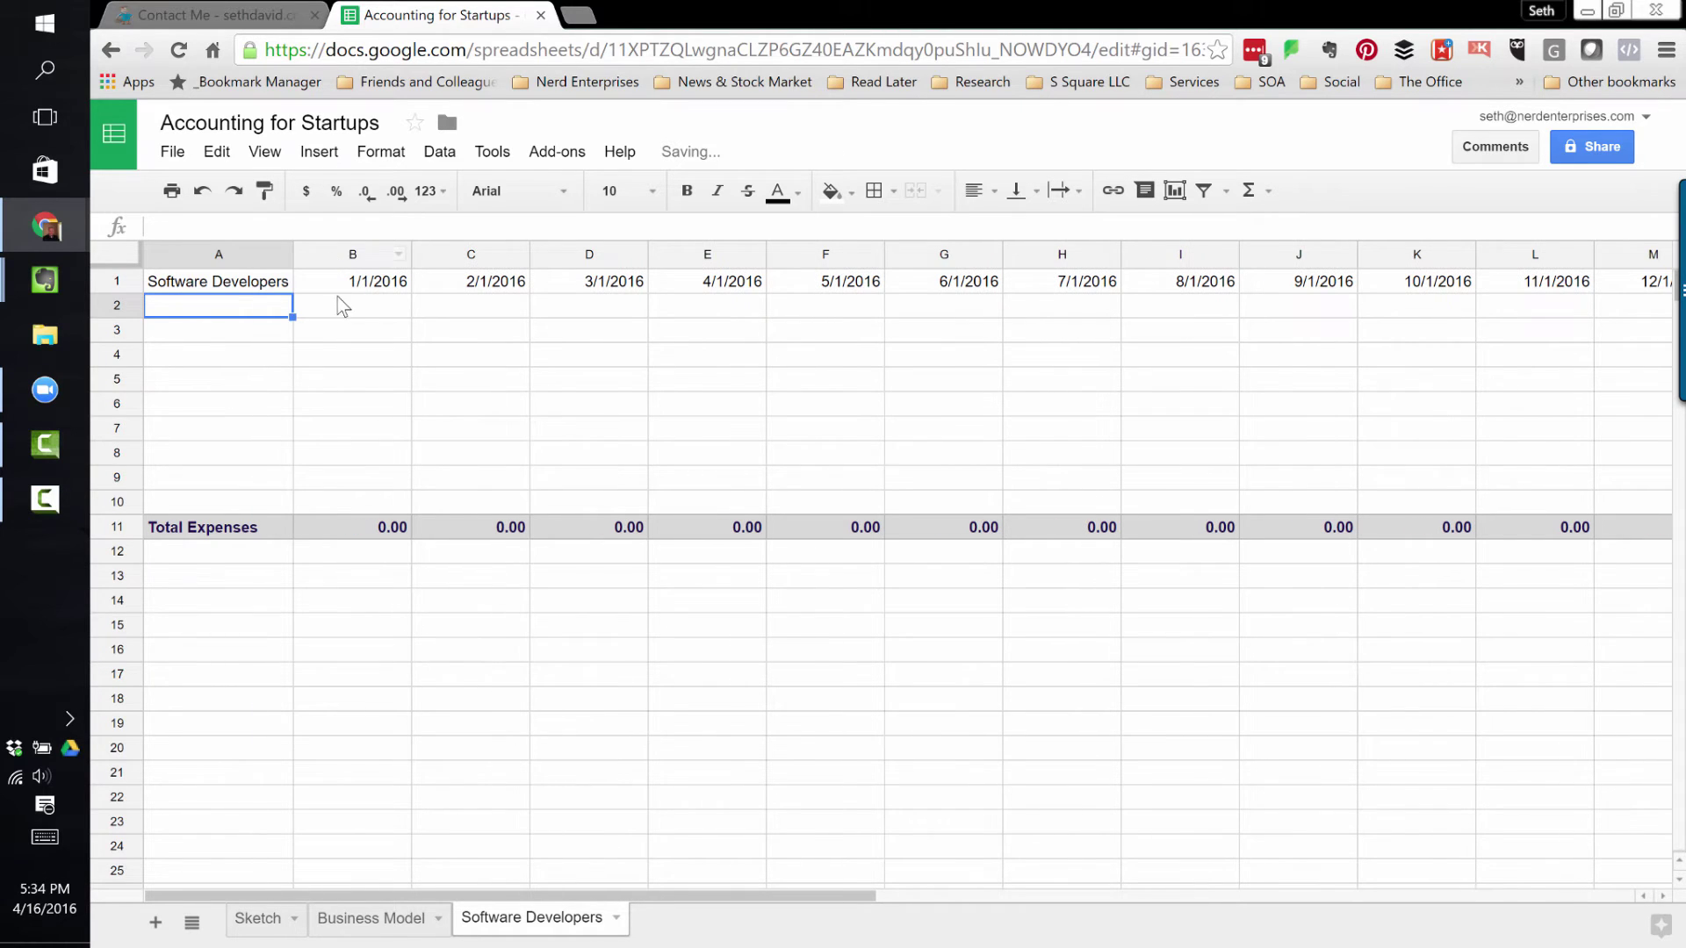
click(340, 308)
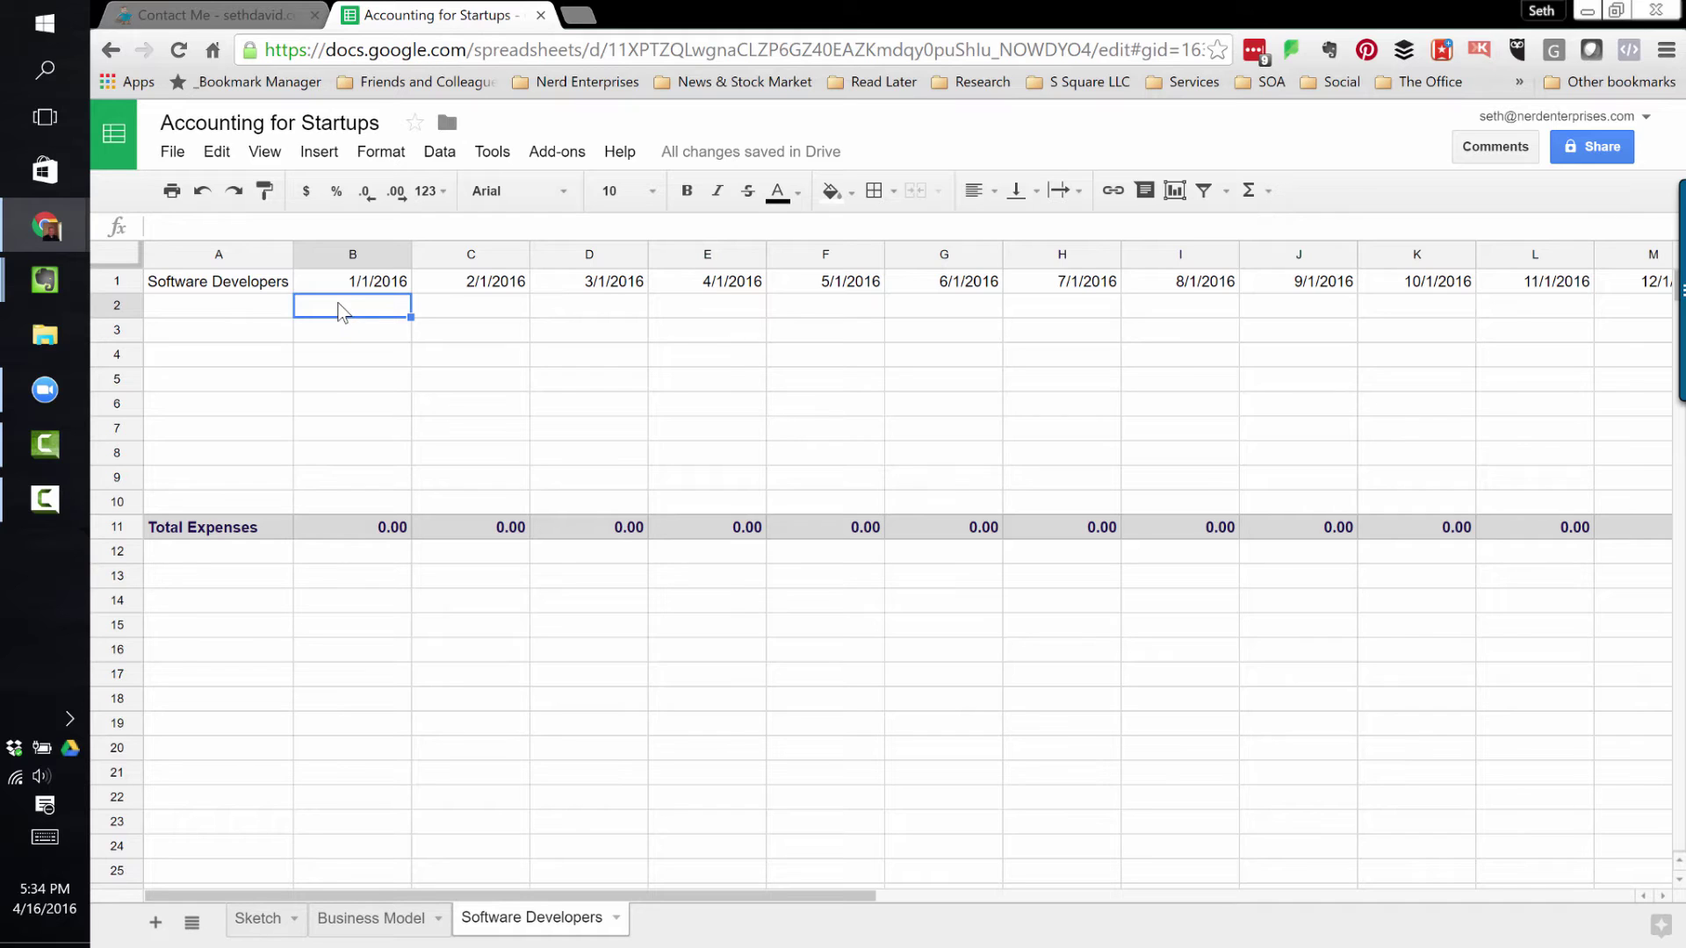
click(277, 339)
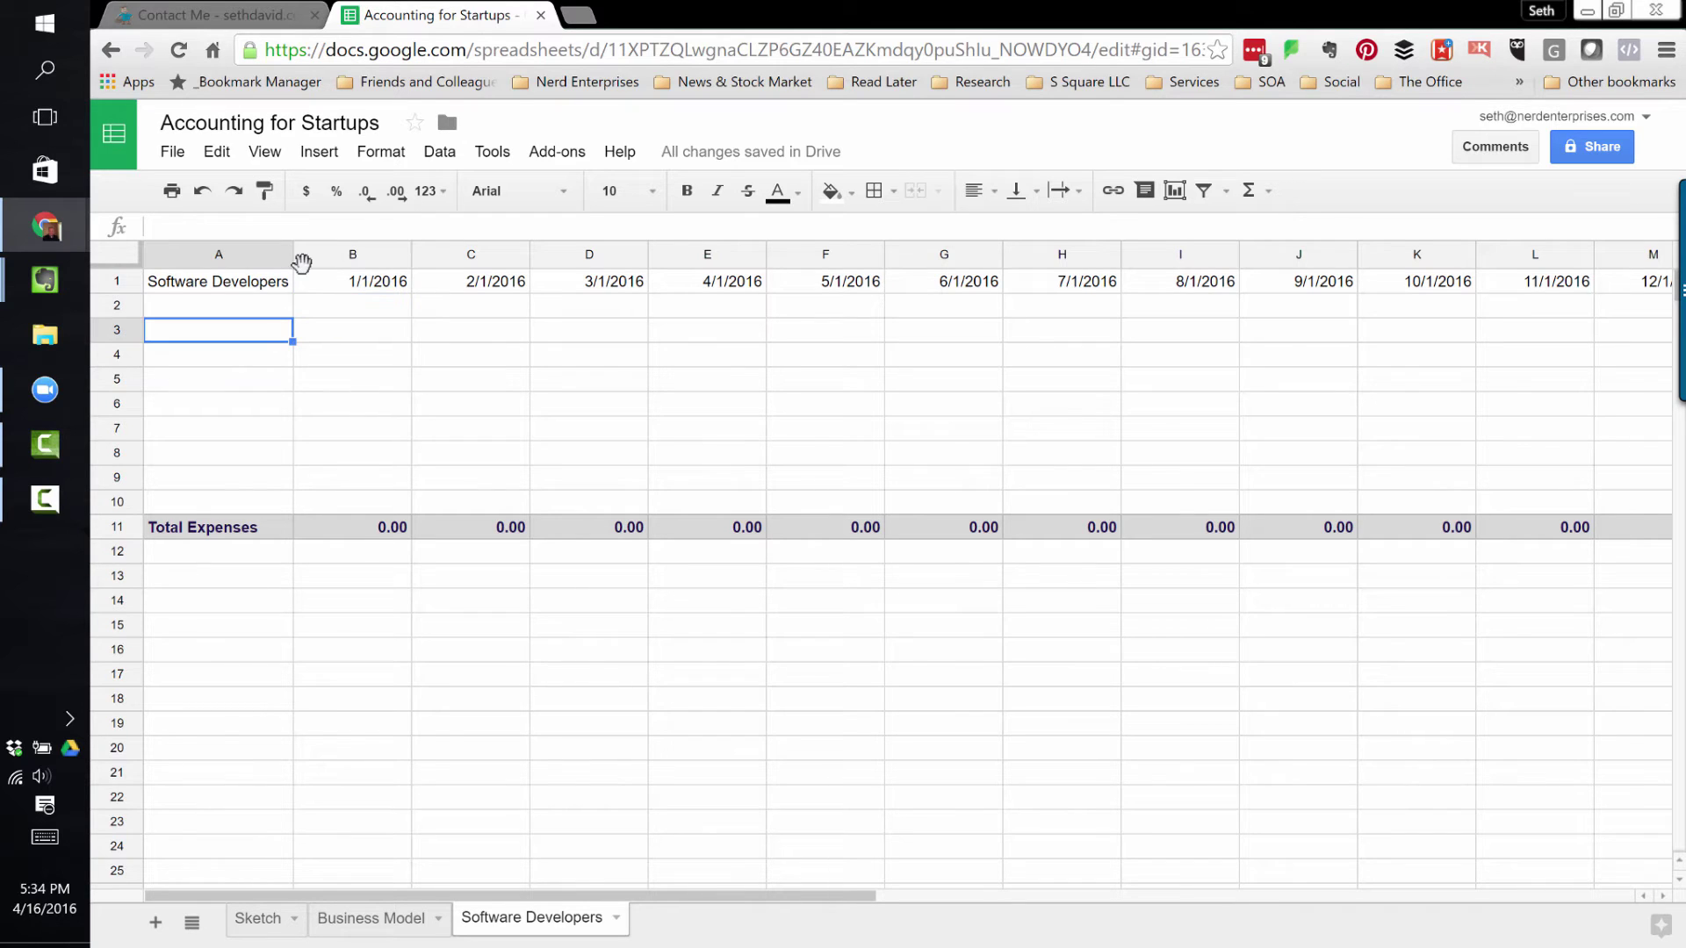
text(Developer 1)
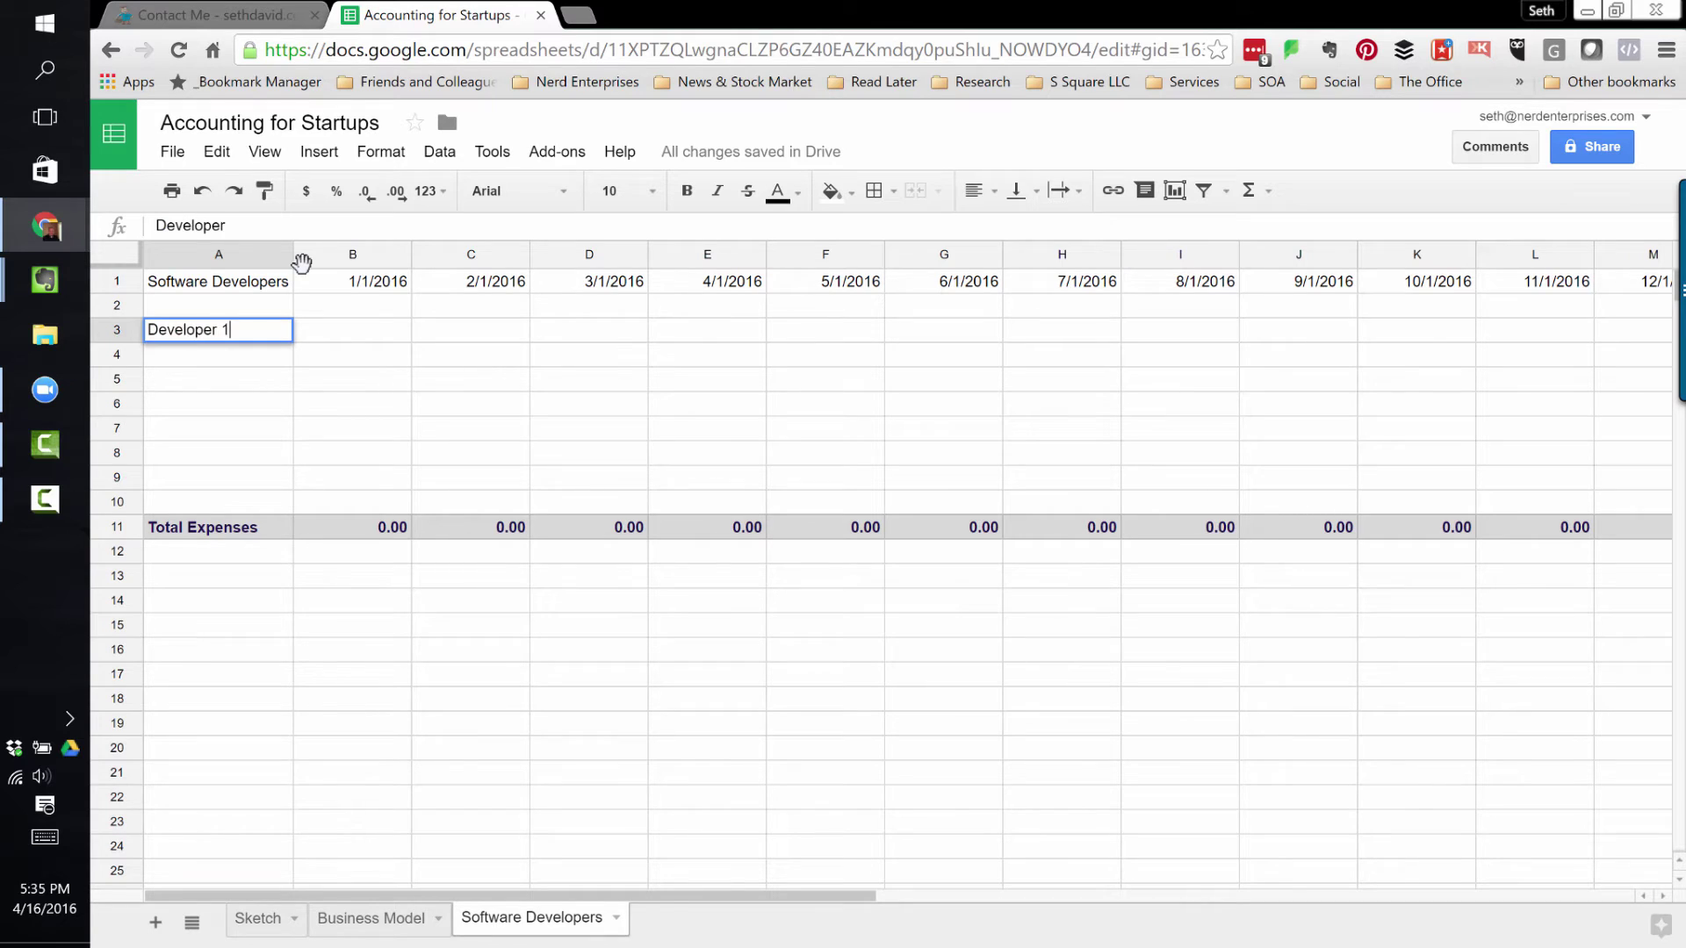
click(301, 263)
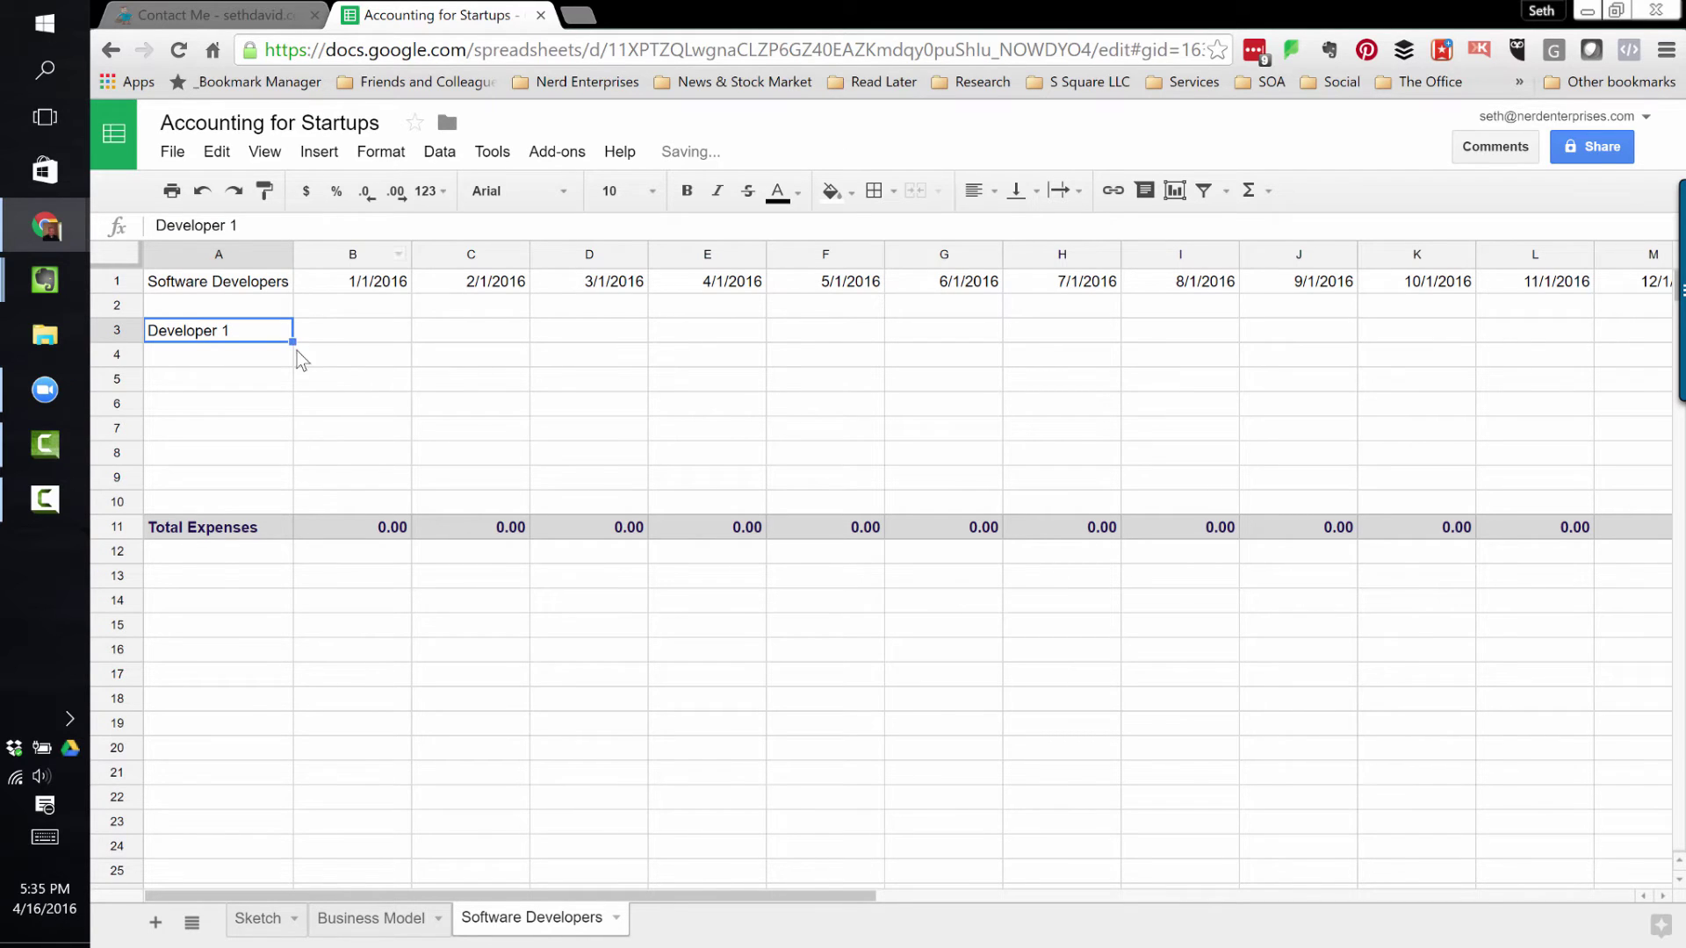
drag(292, 342, 293, 433)
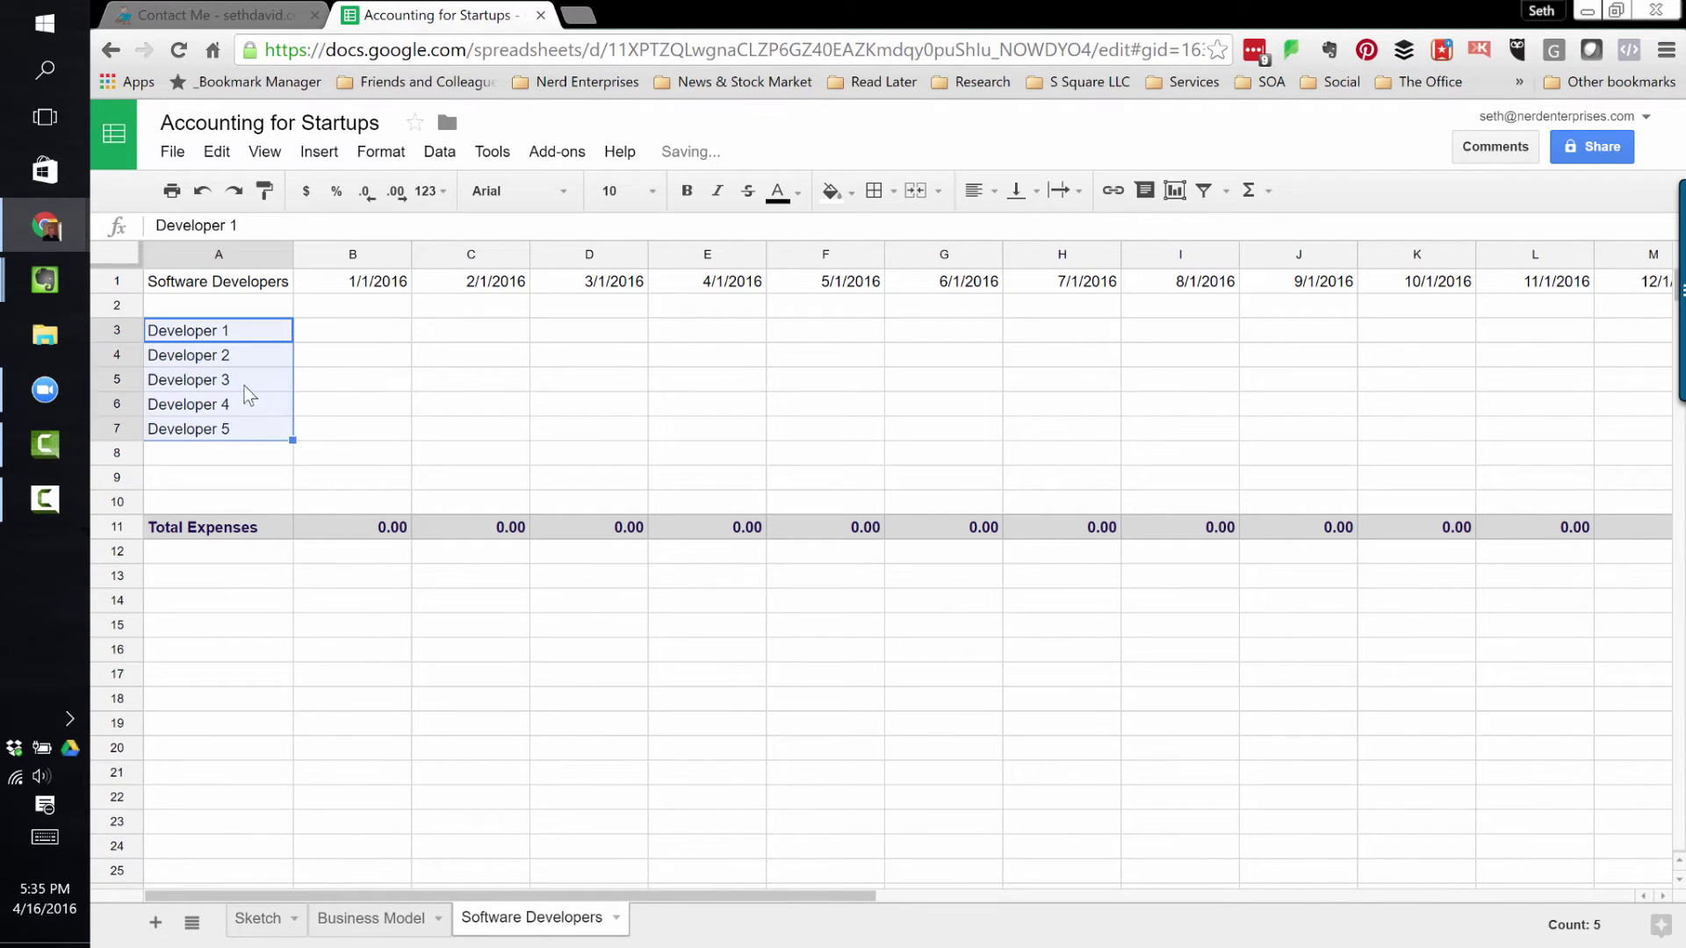
click(224, 428)
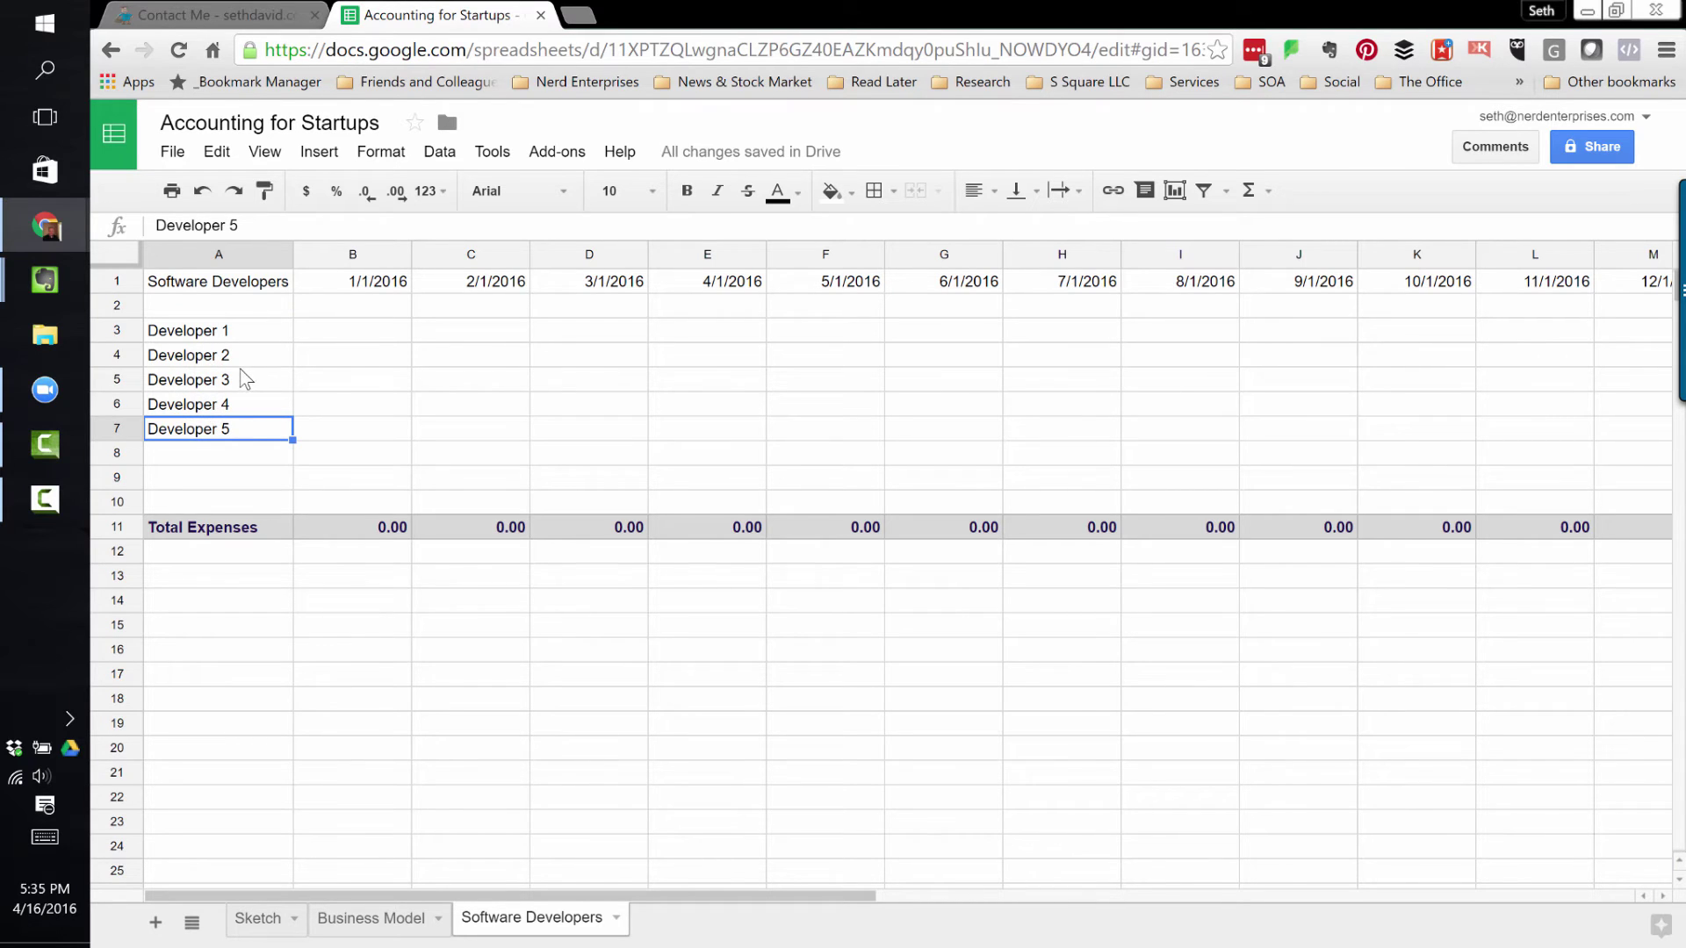
click(311, 335)
click(208, 339)
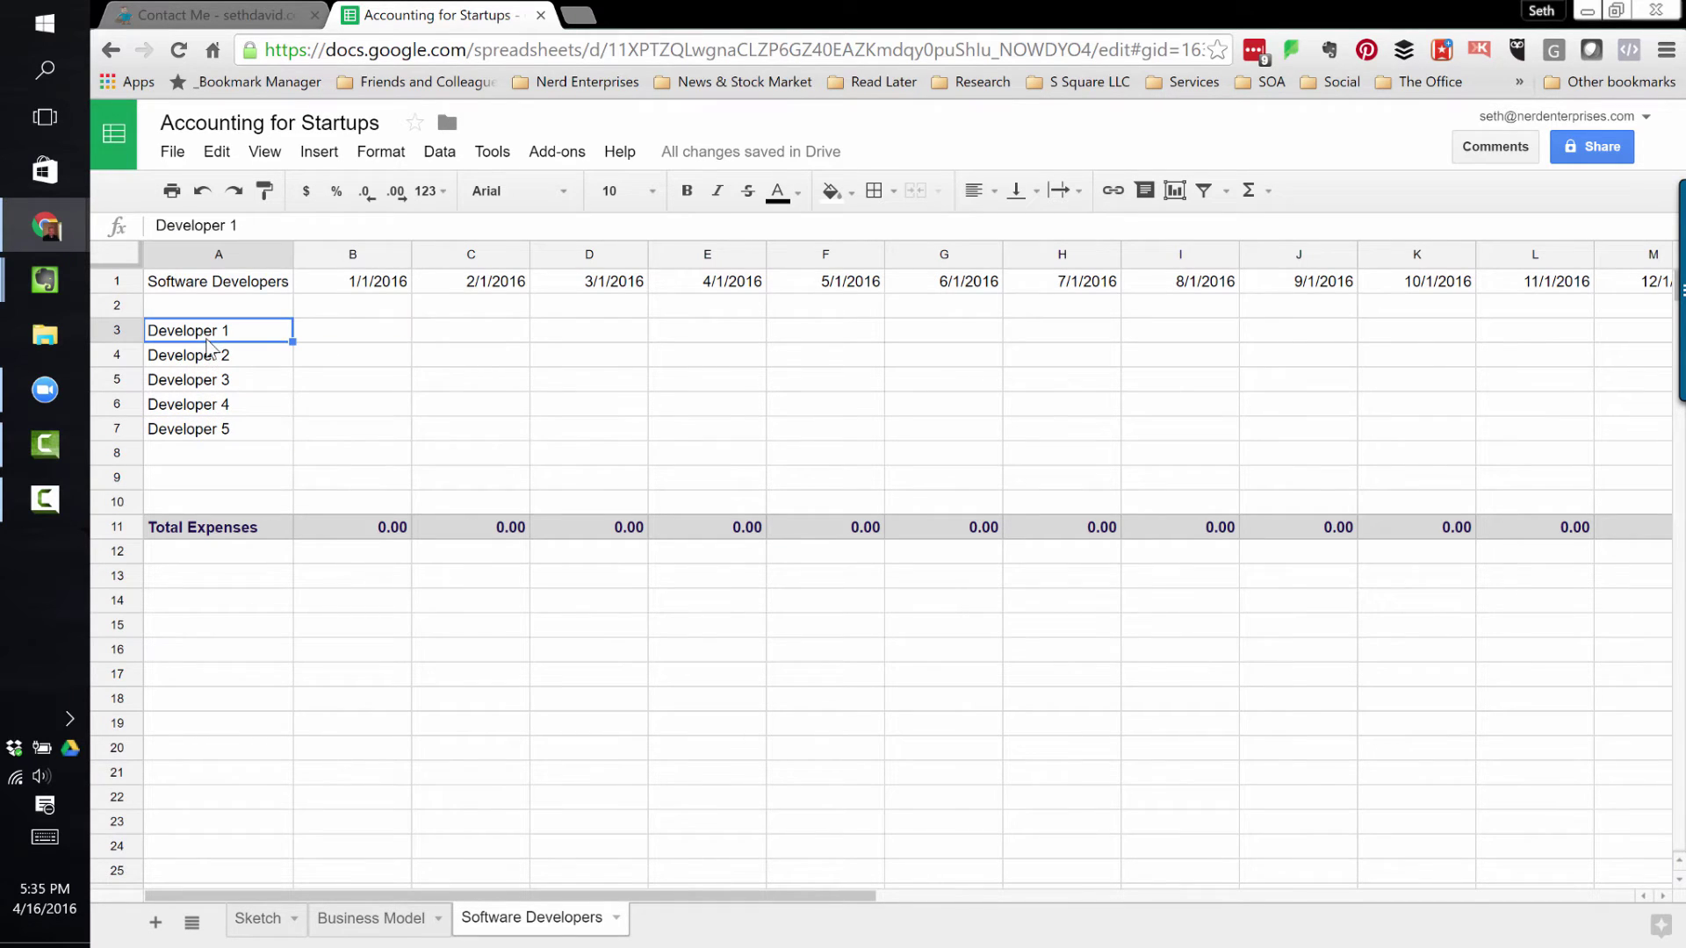
click(341, 338)
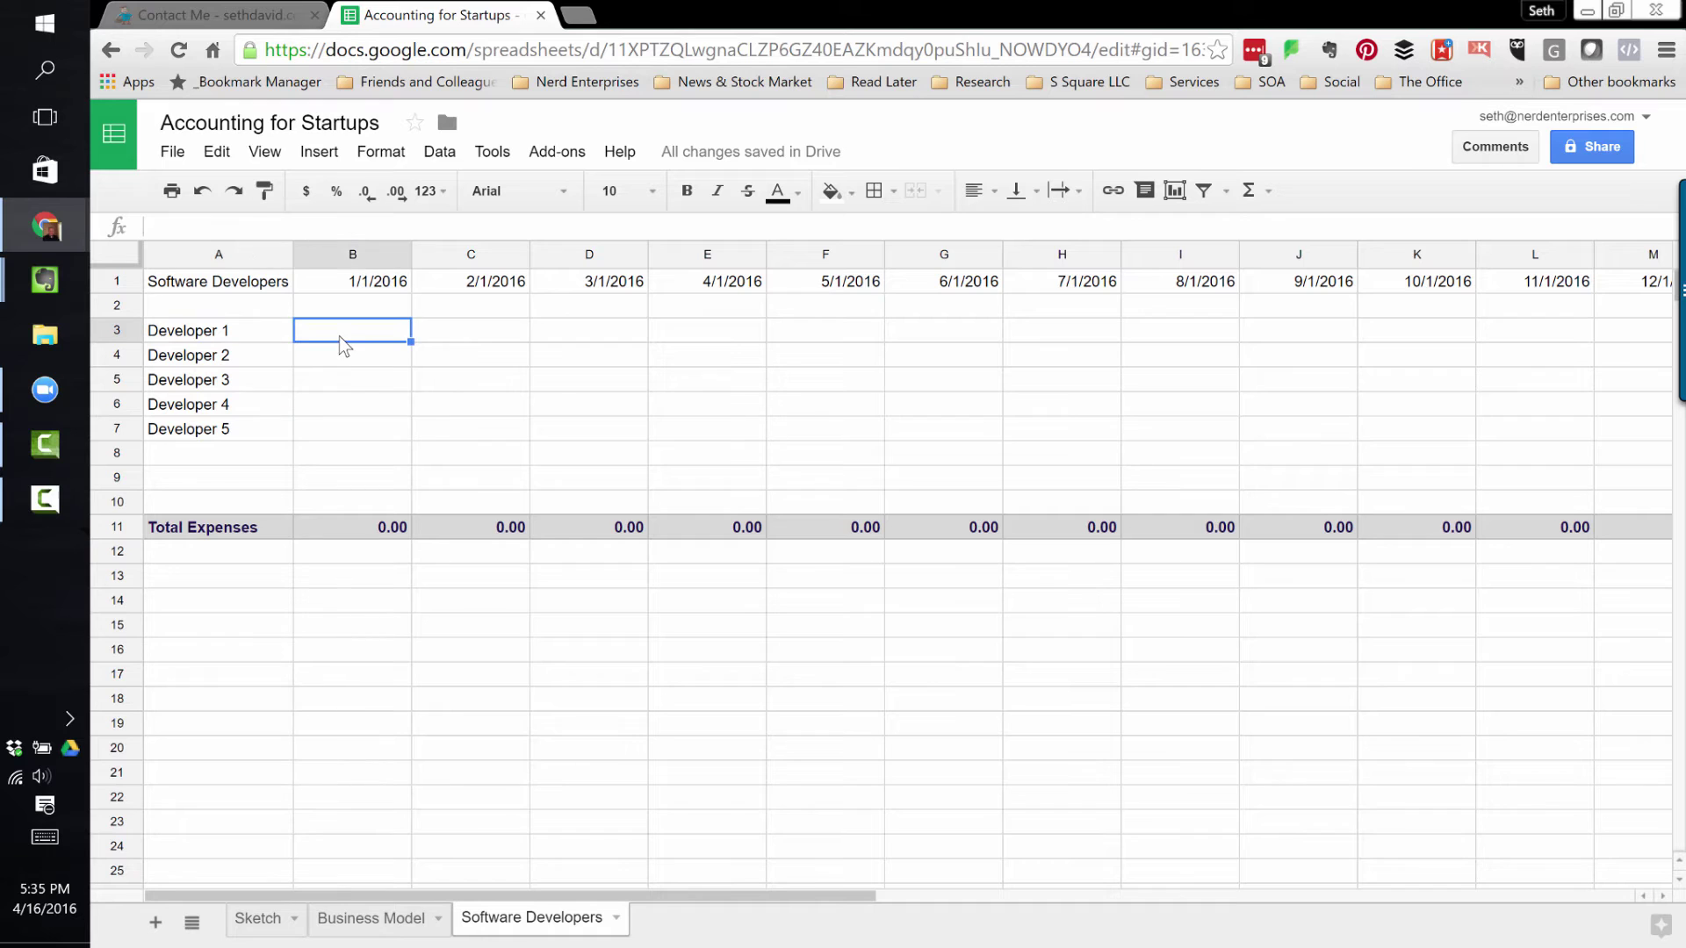
- Copy the 5,667.00 May 2016 salary from Business Model F3 into Developer 1's May cell
click(415, 921)
click(956, 317)
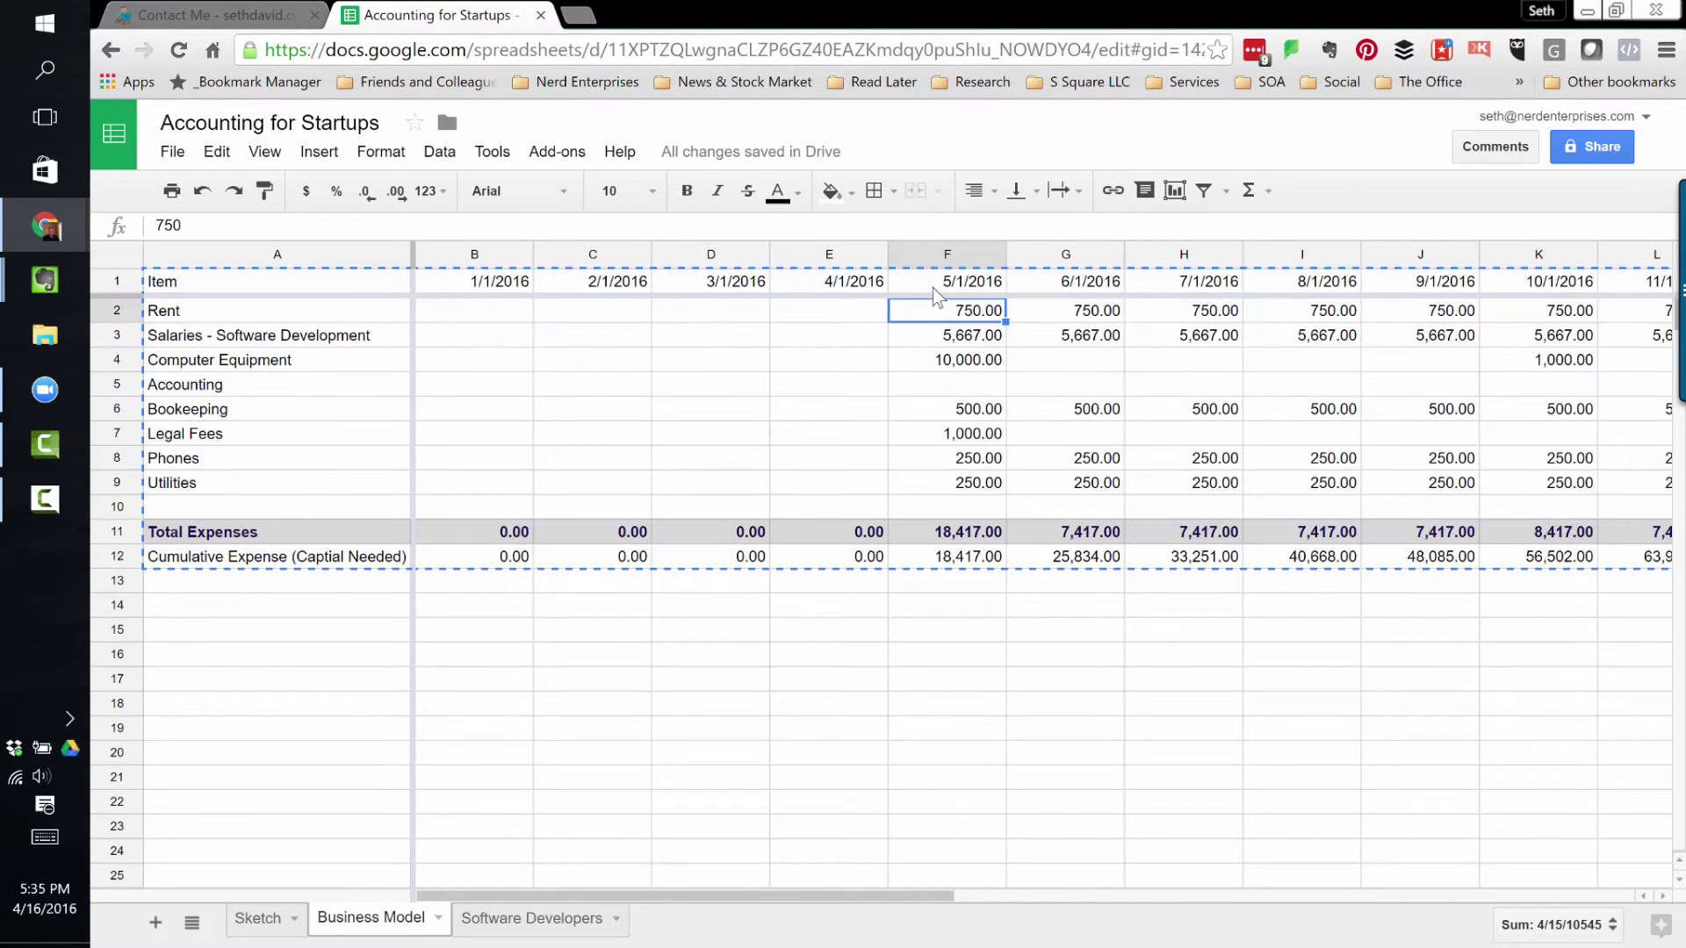
click(509, 920)
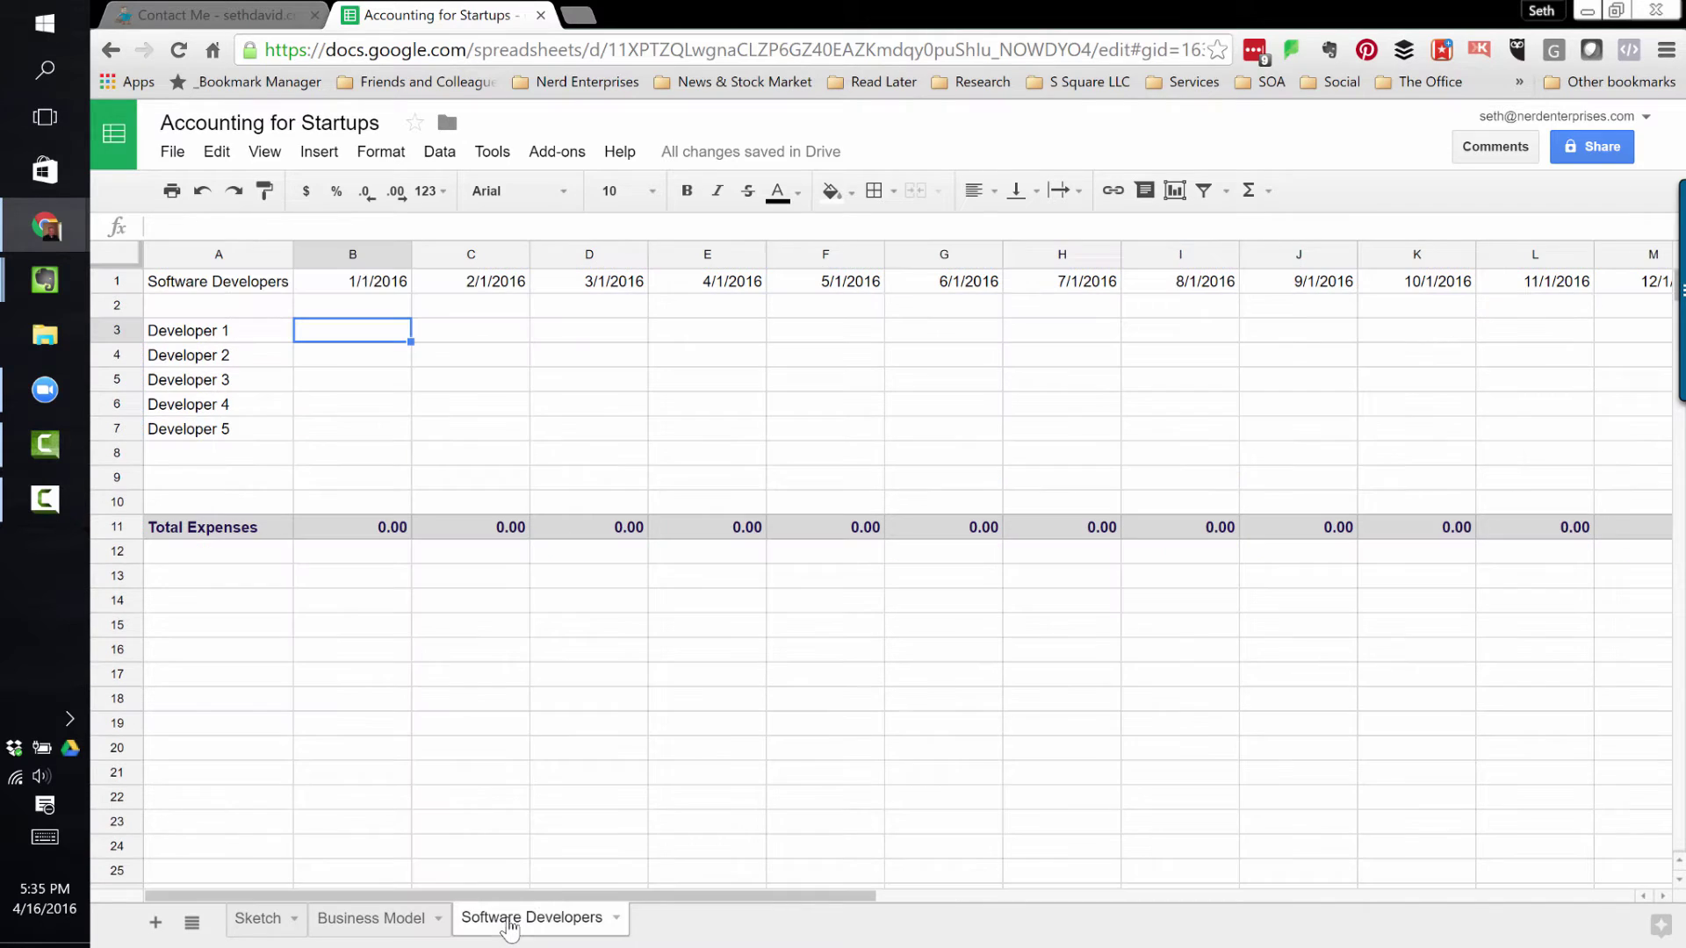
click(832, 334)
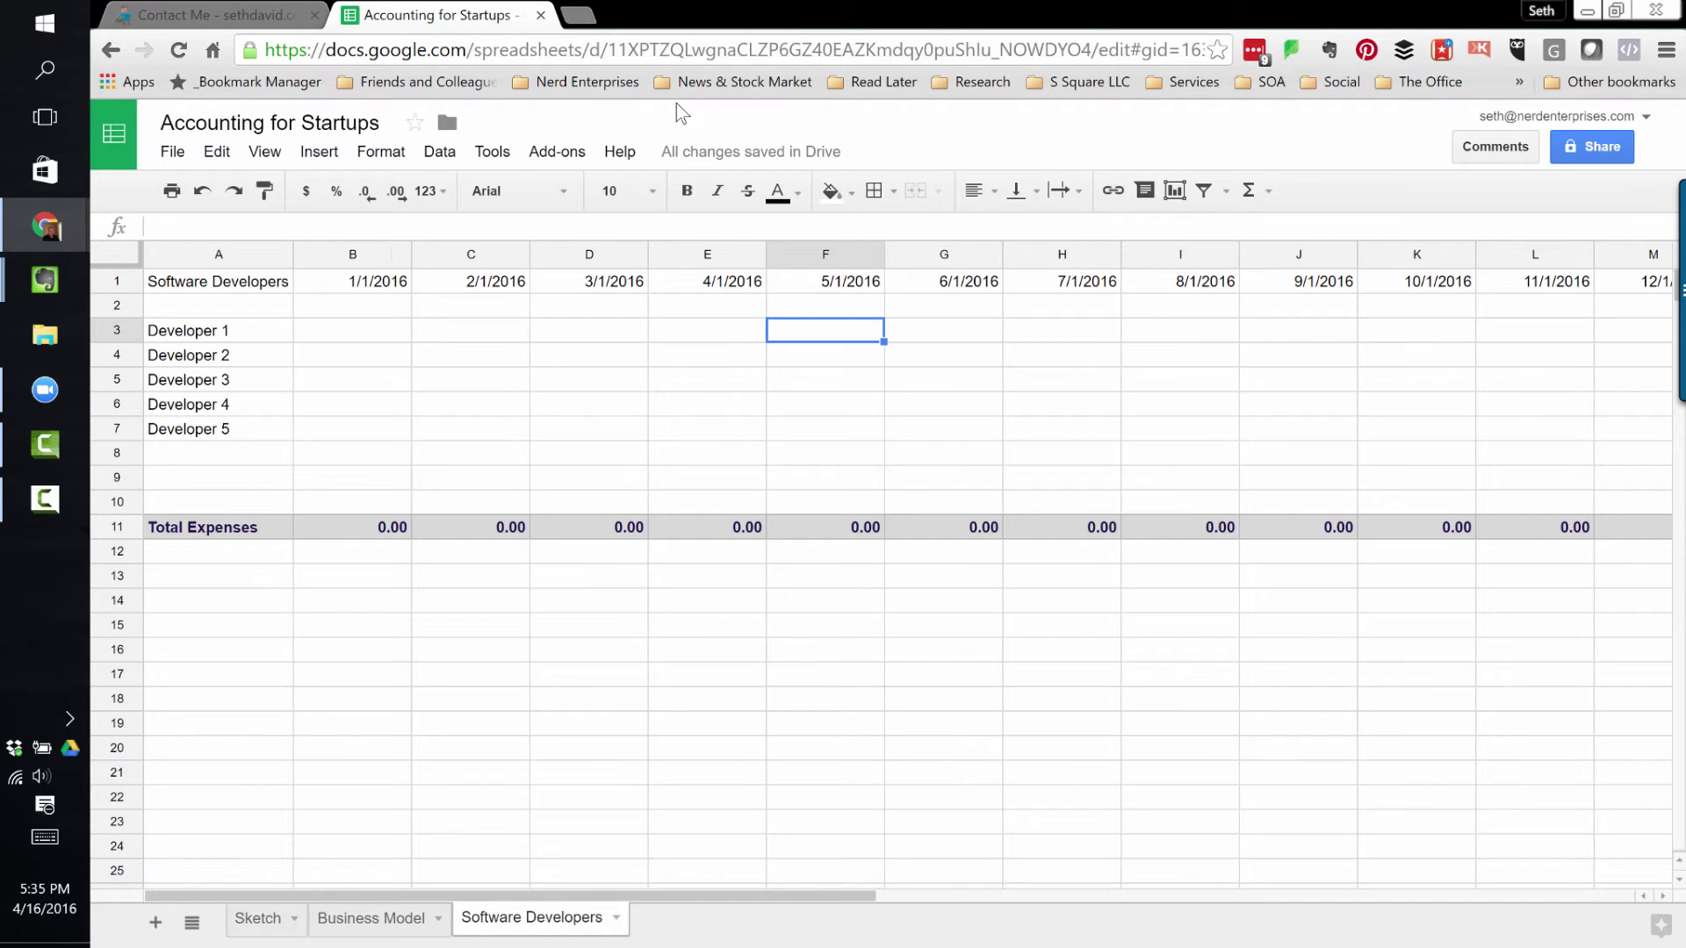
click(400, 925)
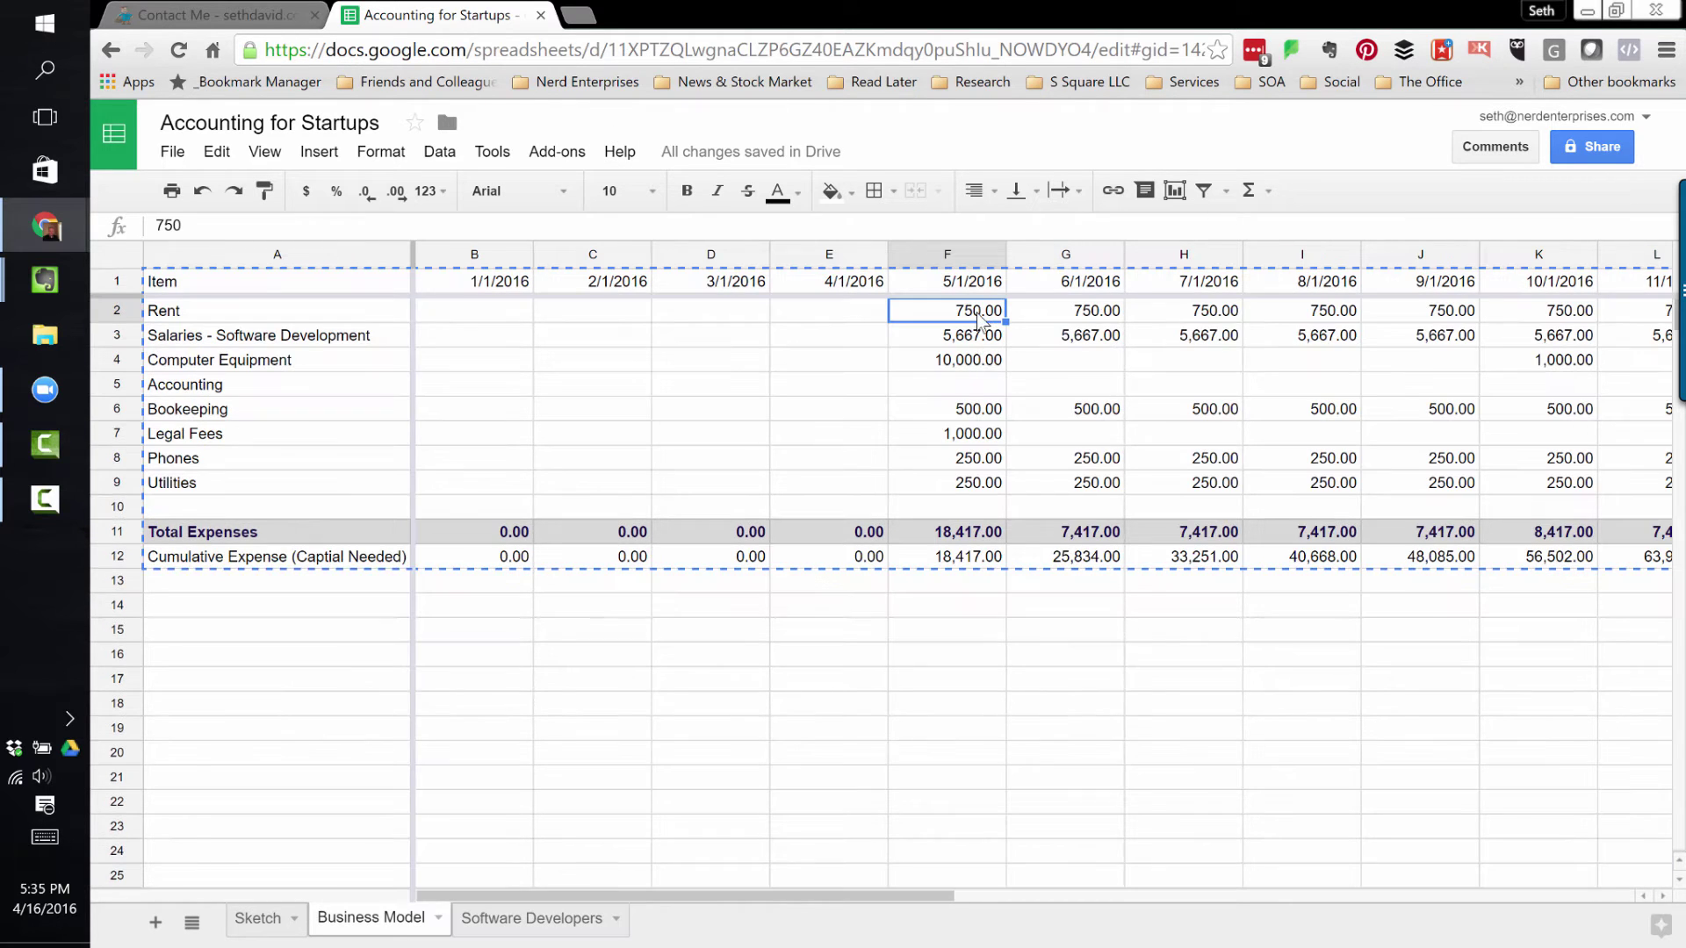
click(966, 338)
key(ctrl+c)
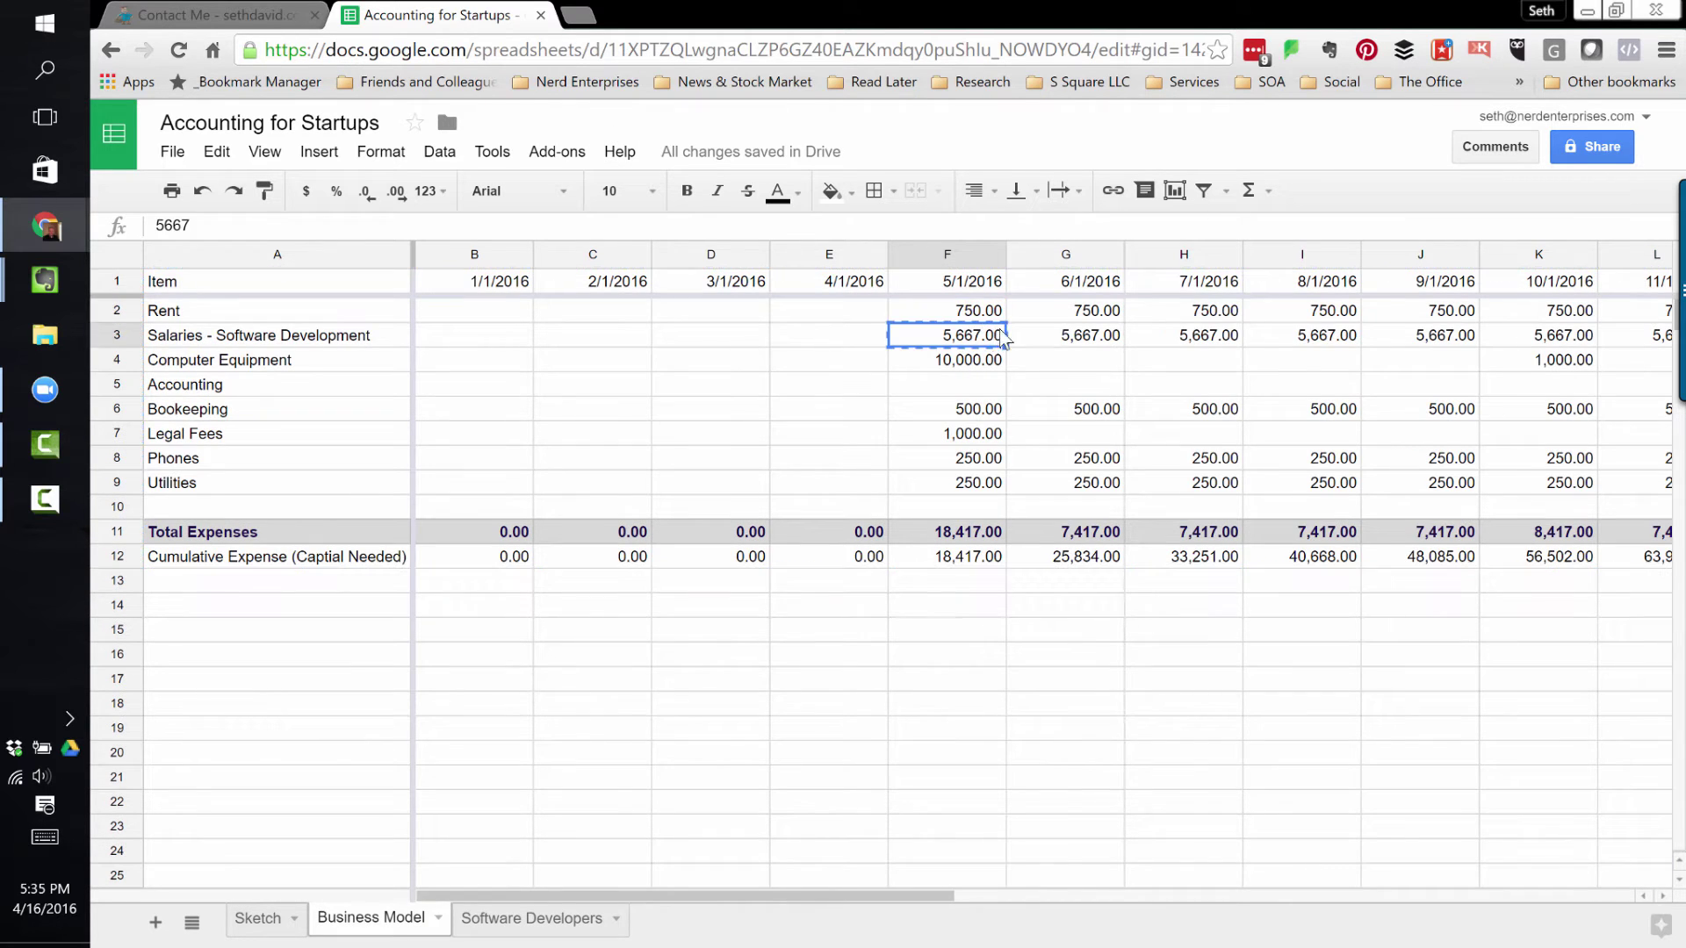
click(492, 918)
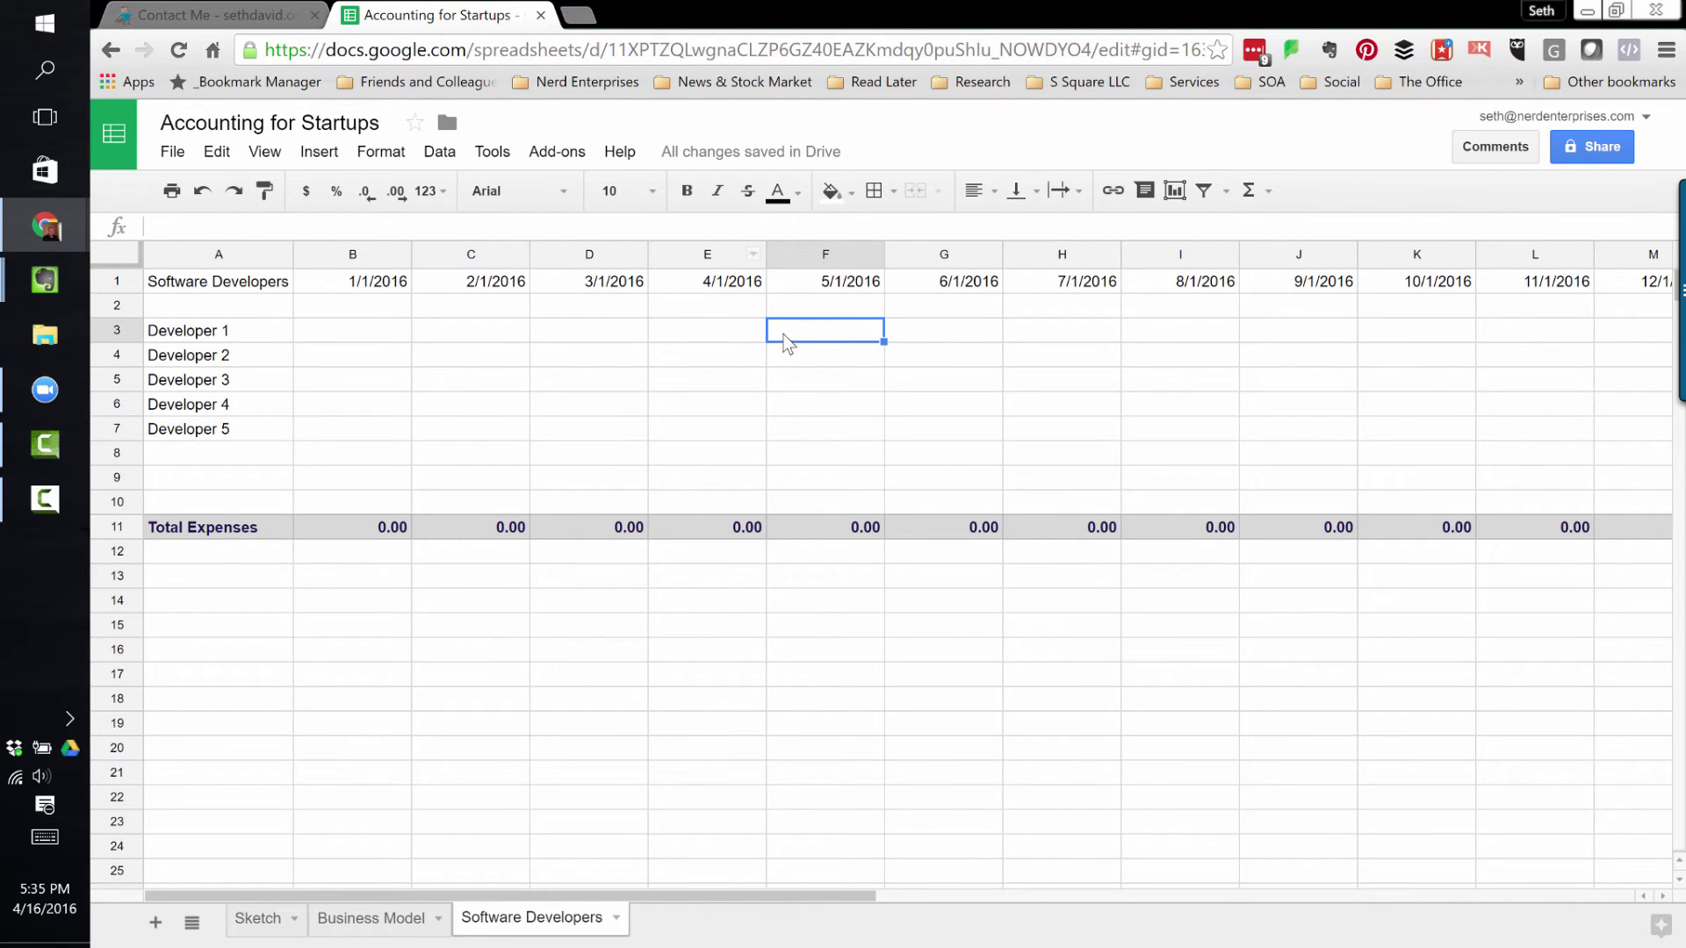
key(ctrl+v)
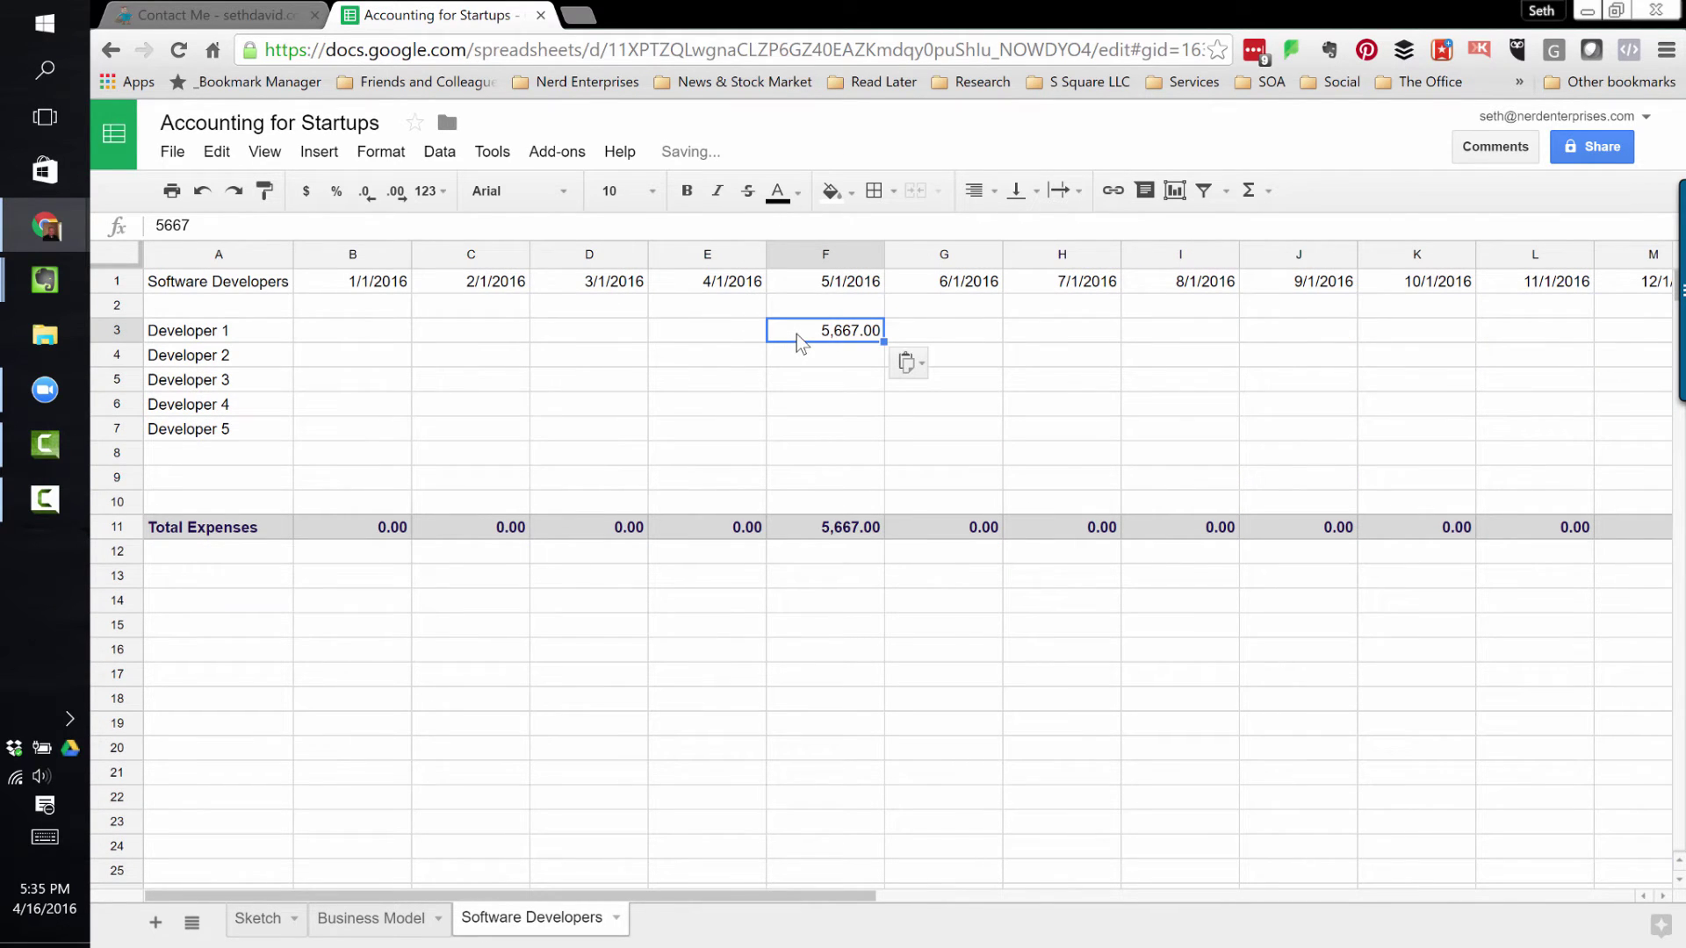
- Enter May 2016 salaries of 10000 for Developer 2 and 8000 for Developer 3
key(Down)
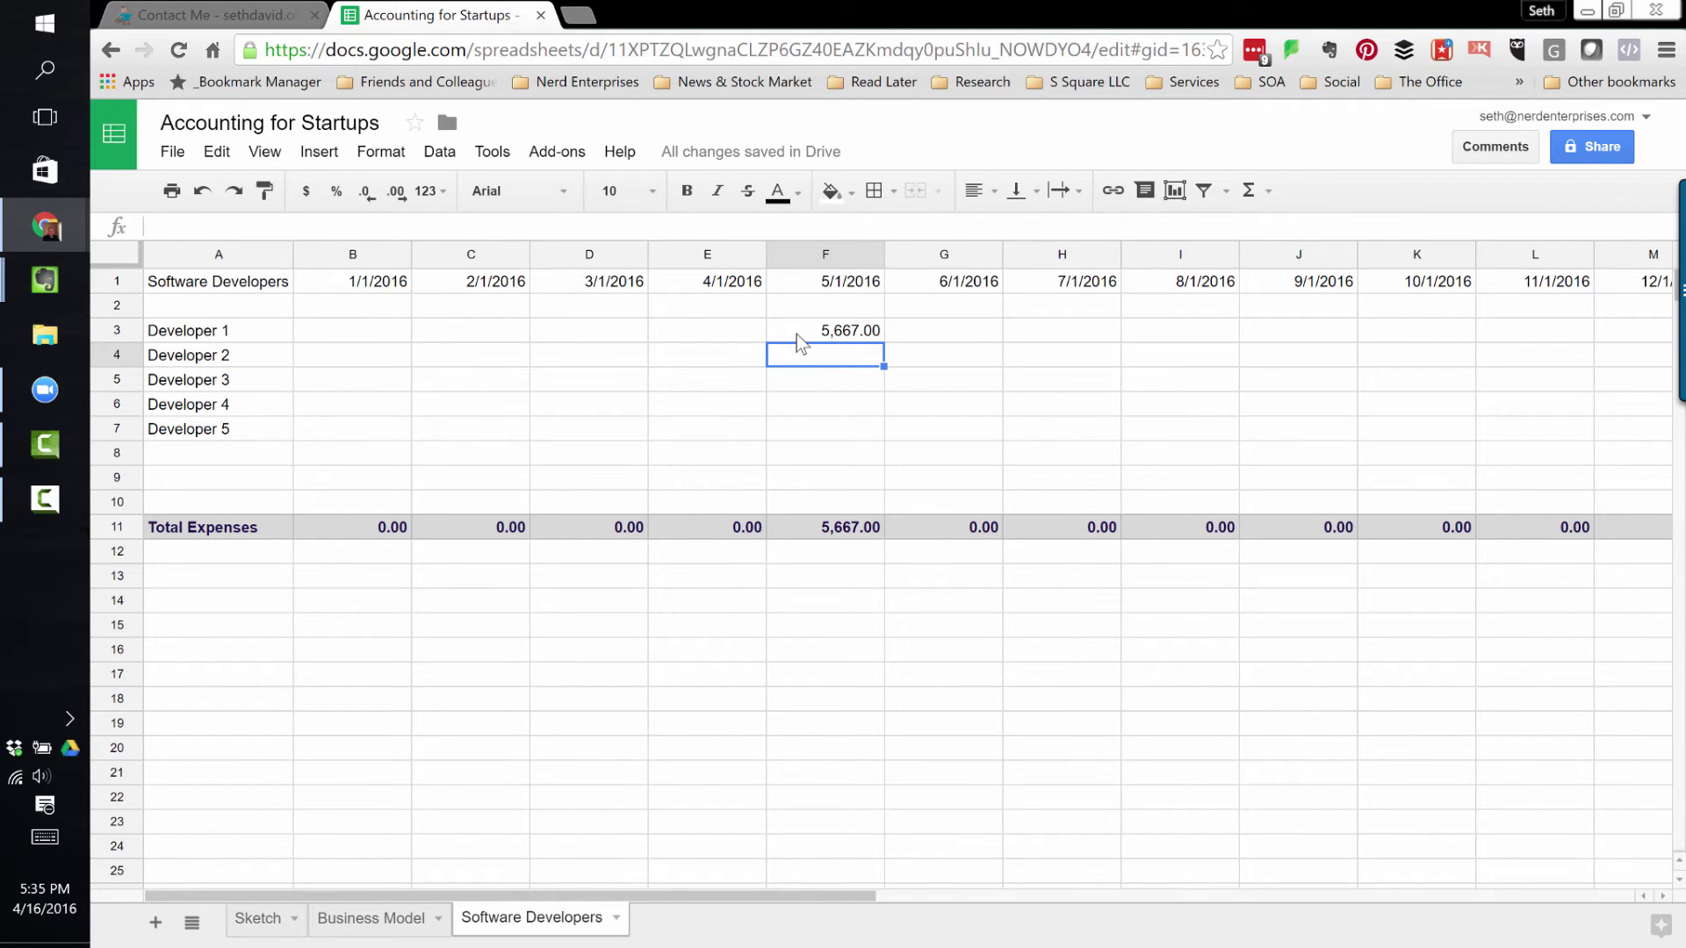
text(10000)
key(Return)
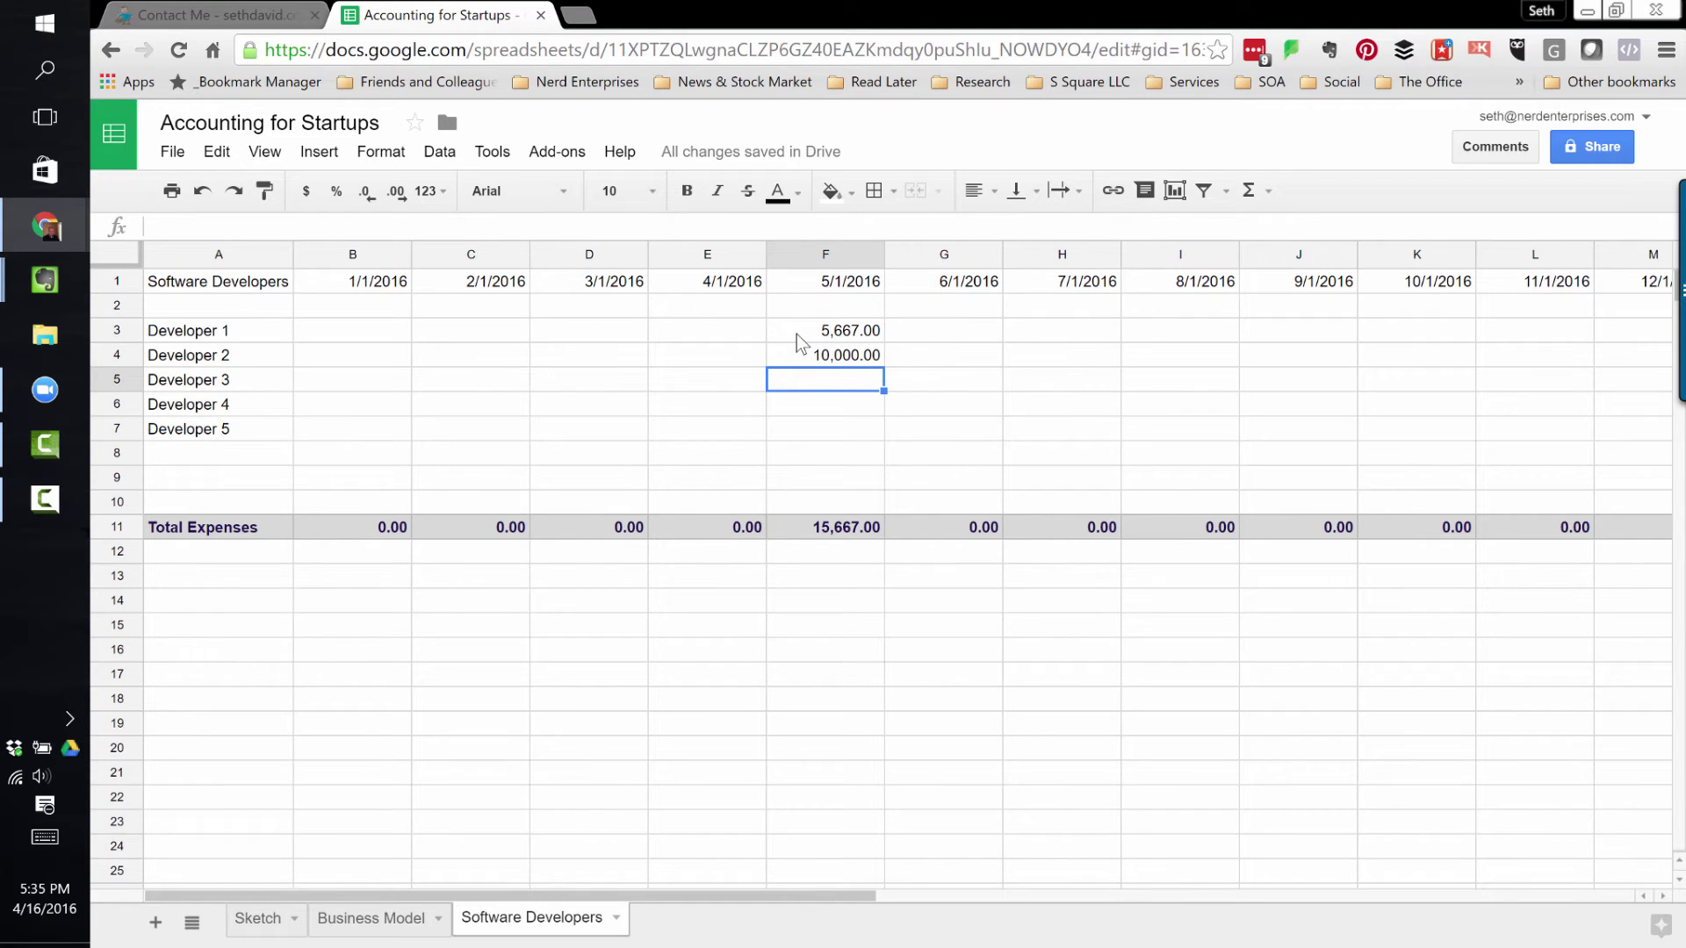
text(8000)
key(Return)
- Make each developer's June cell equal their May amount, starting with =F3 in G3
key(Up)
key(Up)
key(Up)
key(Right)
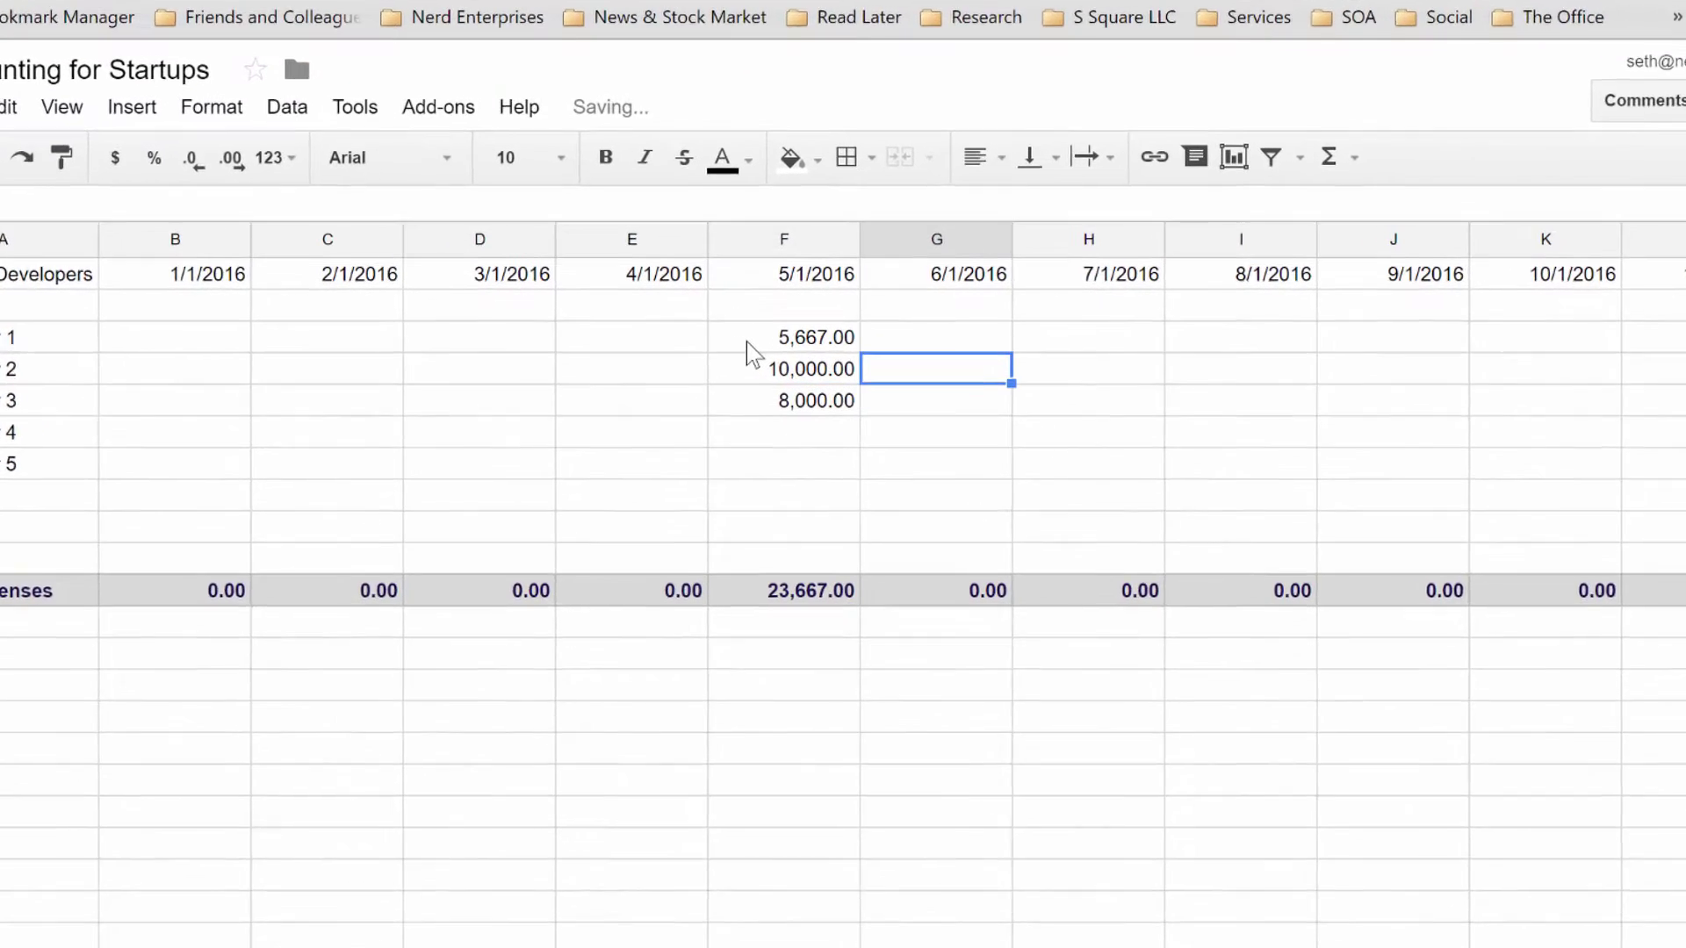
text(=)
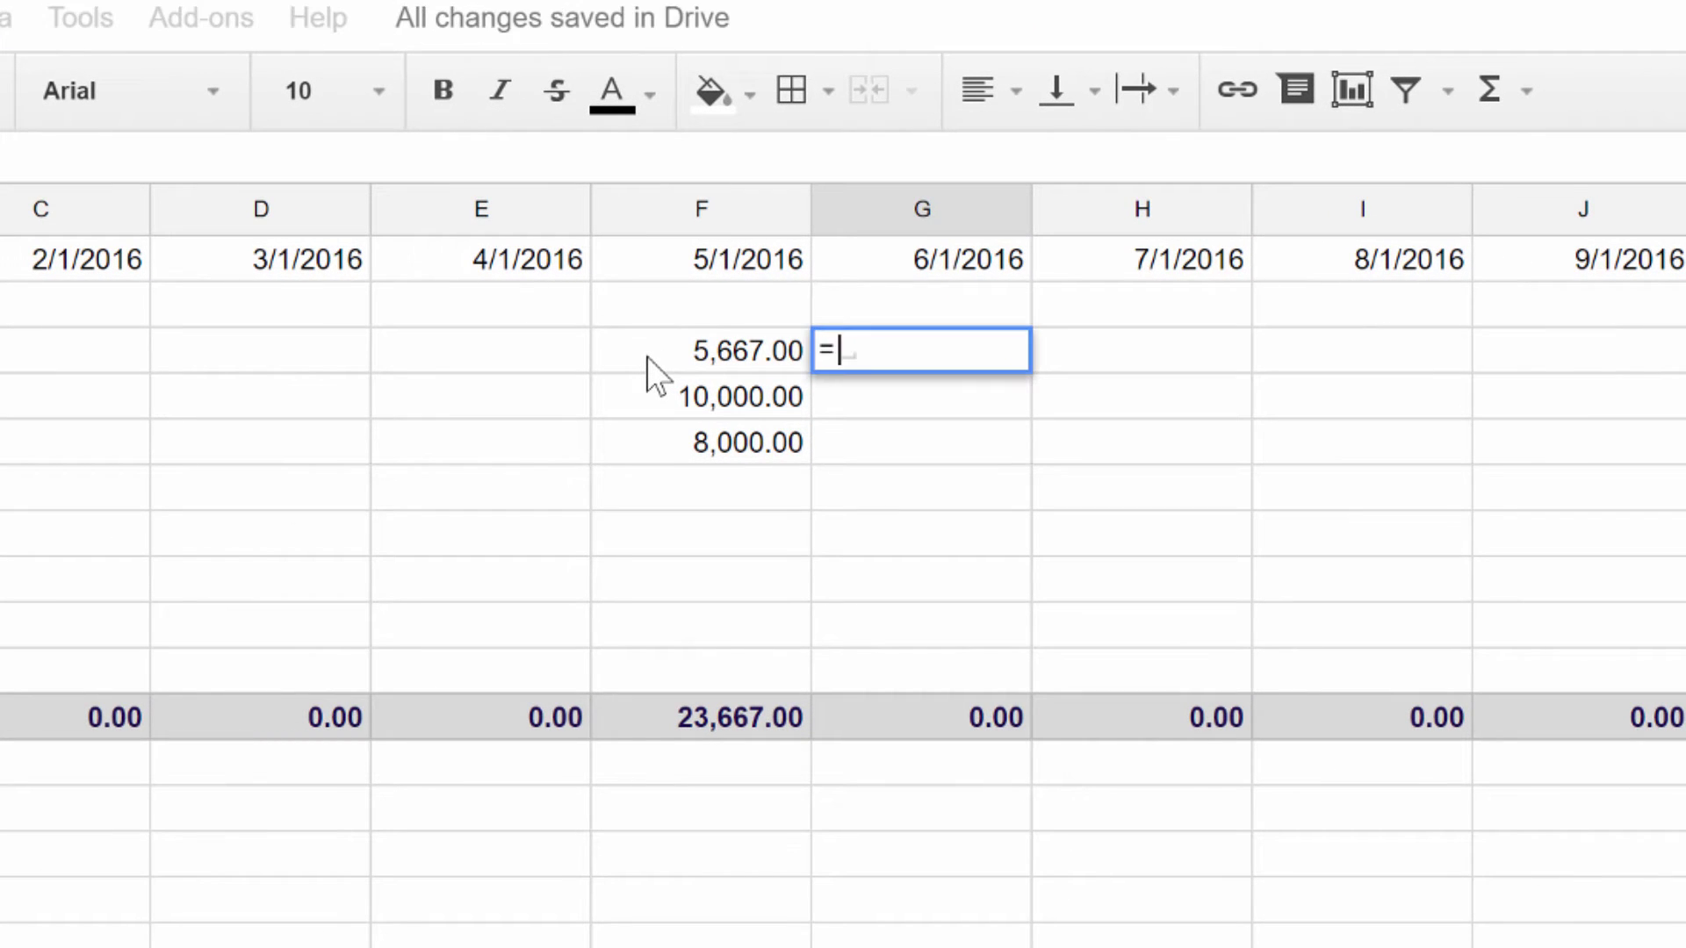
click(646, 355)
key(Return)
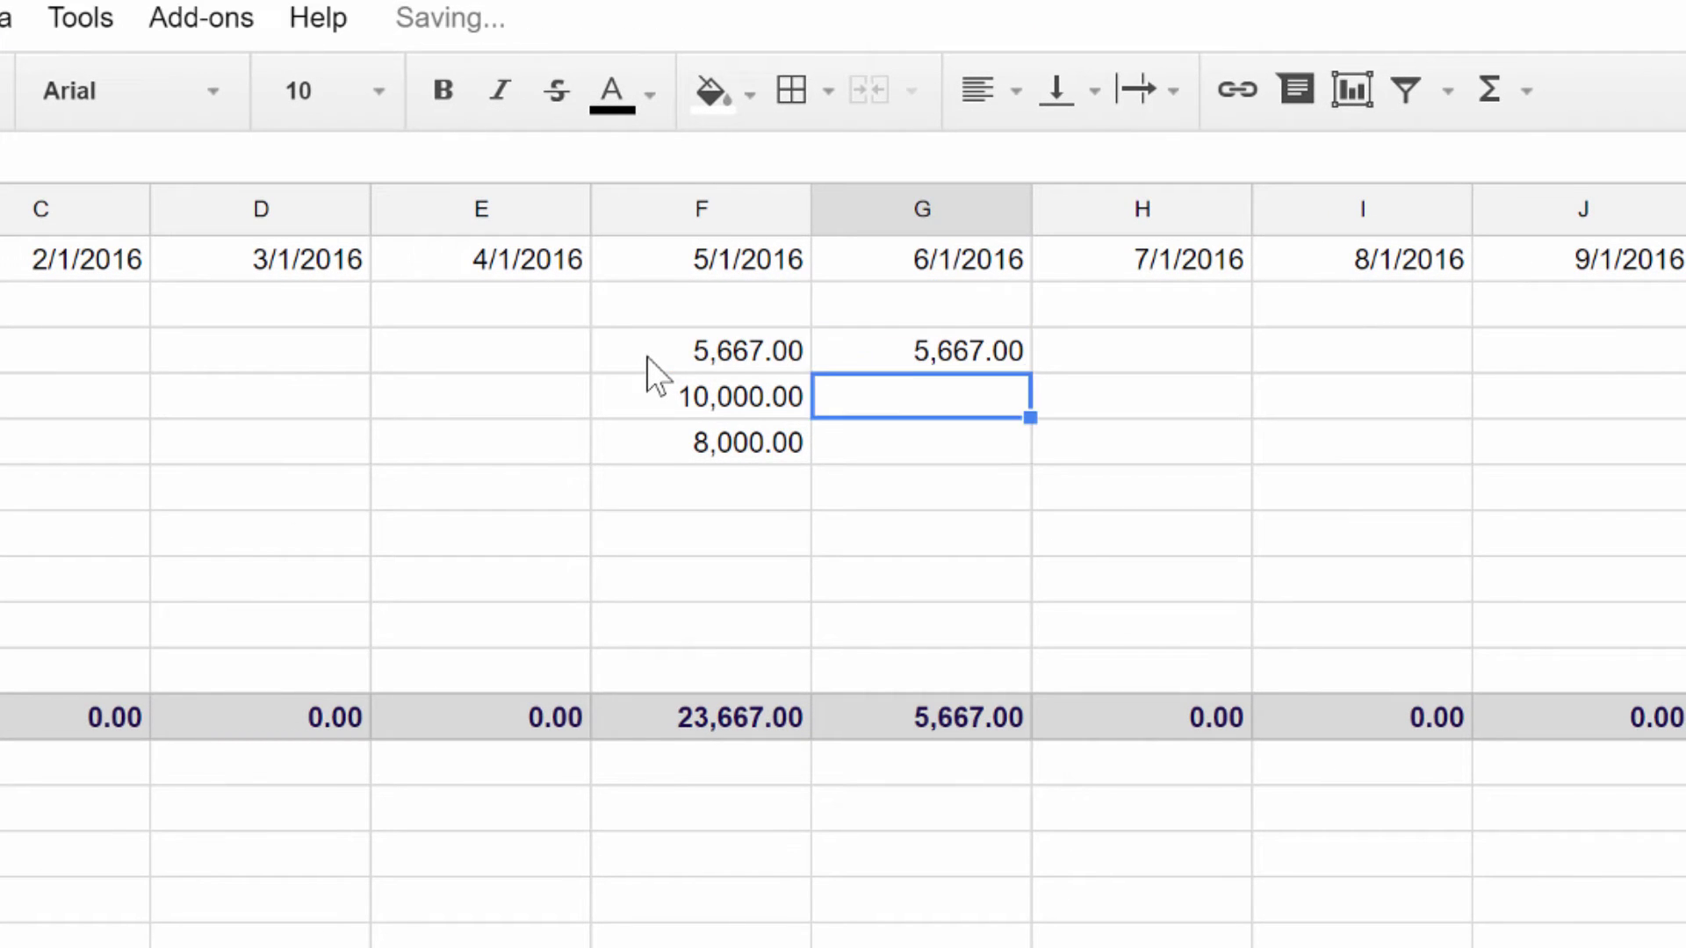
key(Up)
key(ctrl+c)
key(Down)
key(shift+Down)
key(ctrl+v)
- Fill the three June formulas across every month through December 2017
key(Up)
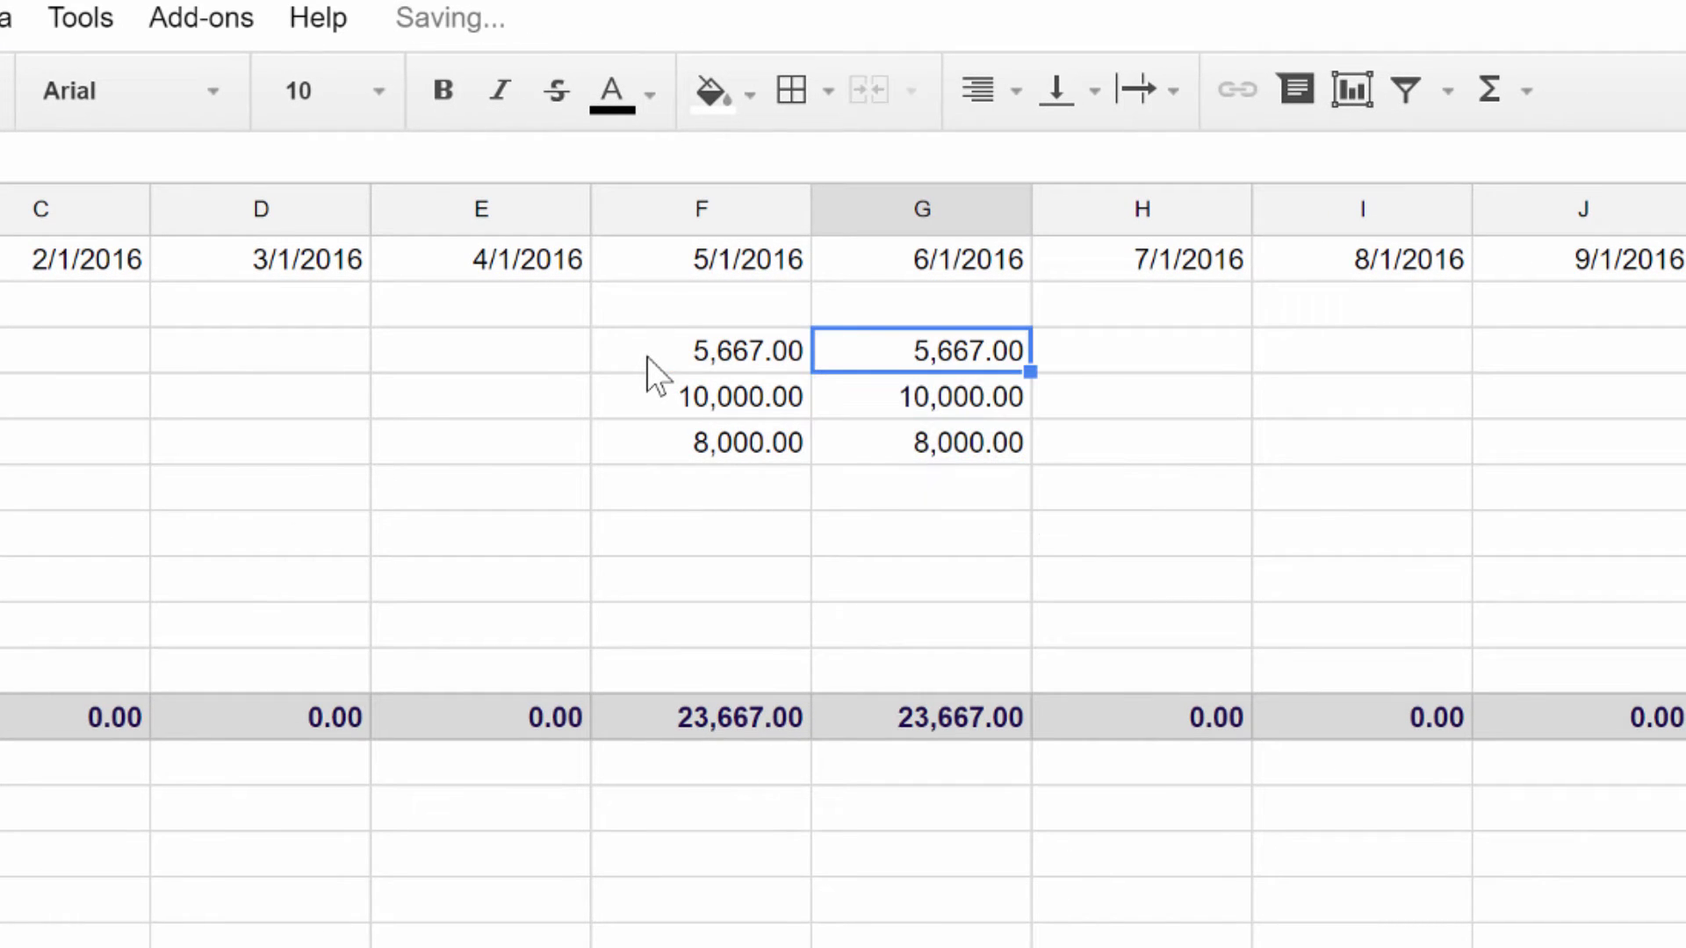
key(shift+Down)
key(shift+Down)
key(ctrl+c)
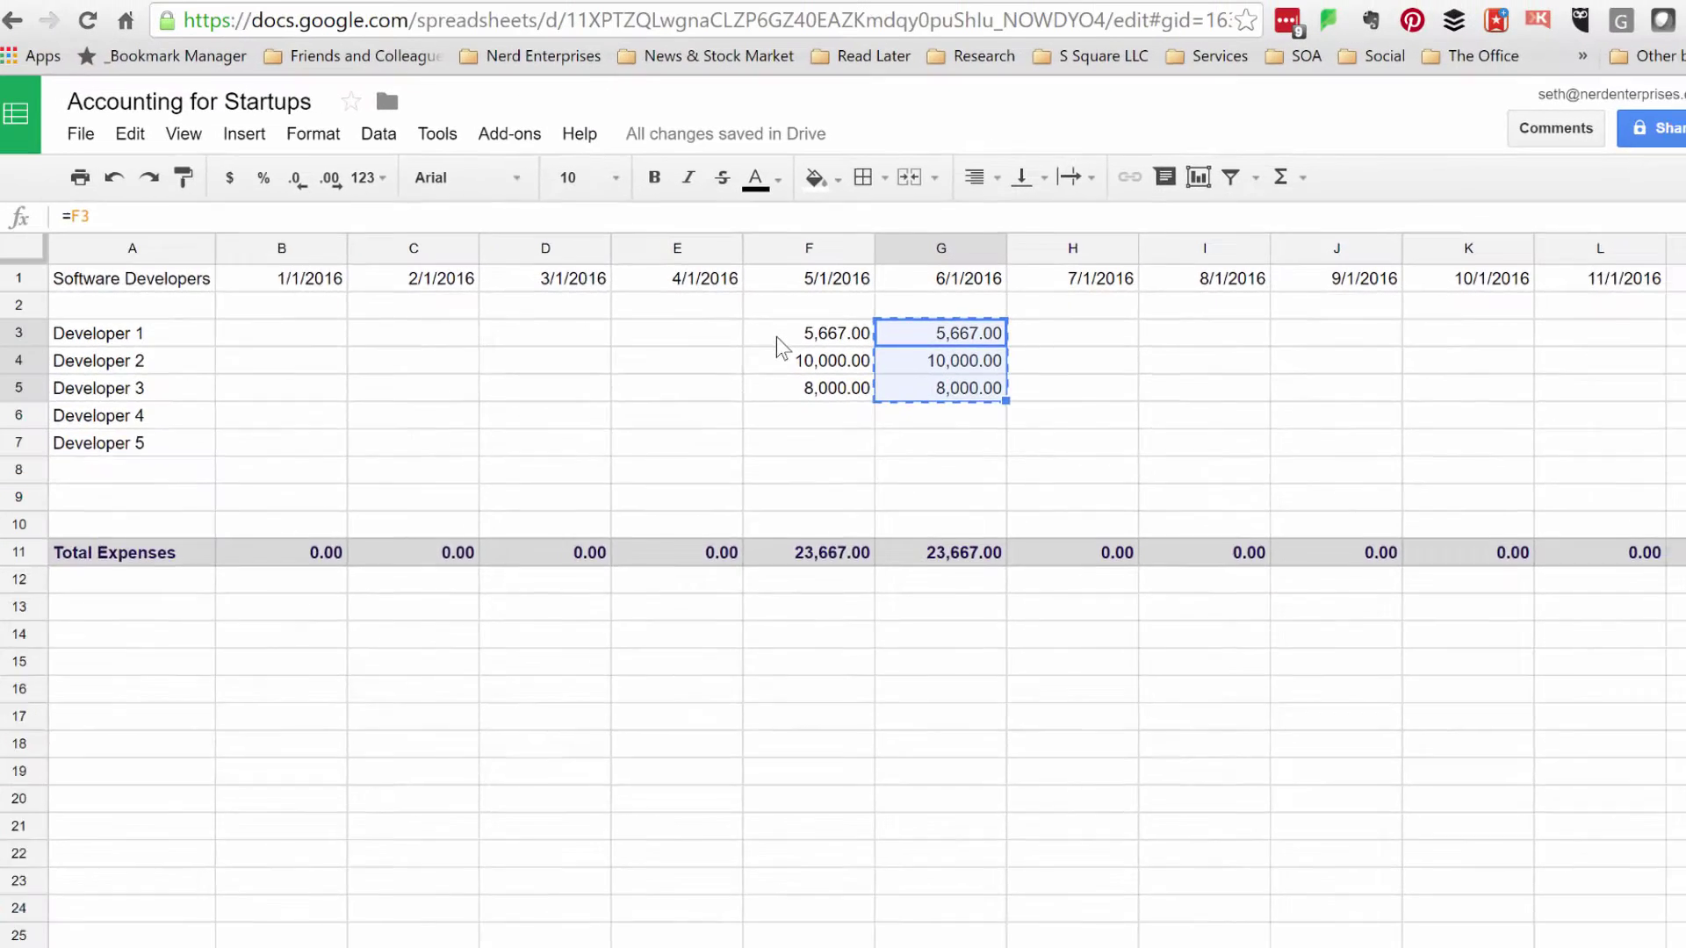
key(shift+Right)
key(shift+Right)
key(shift+Right)
key(shift+Right)
key(shift+Right)
key(shift+Right)
key(shift+Right)
key(shift+Right)
key(shift+Right)
key(shift+Right)
key(shift+Right)
key(shift+Right)
key(shift+Right)
key(shift+Right)
key(shift+Right)
key(shift+Right)
key(shift+Right)
key(shift+Right)
key(ctrl+v)
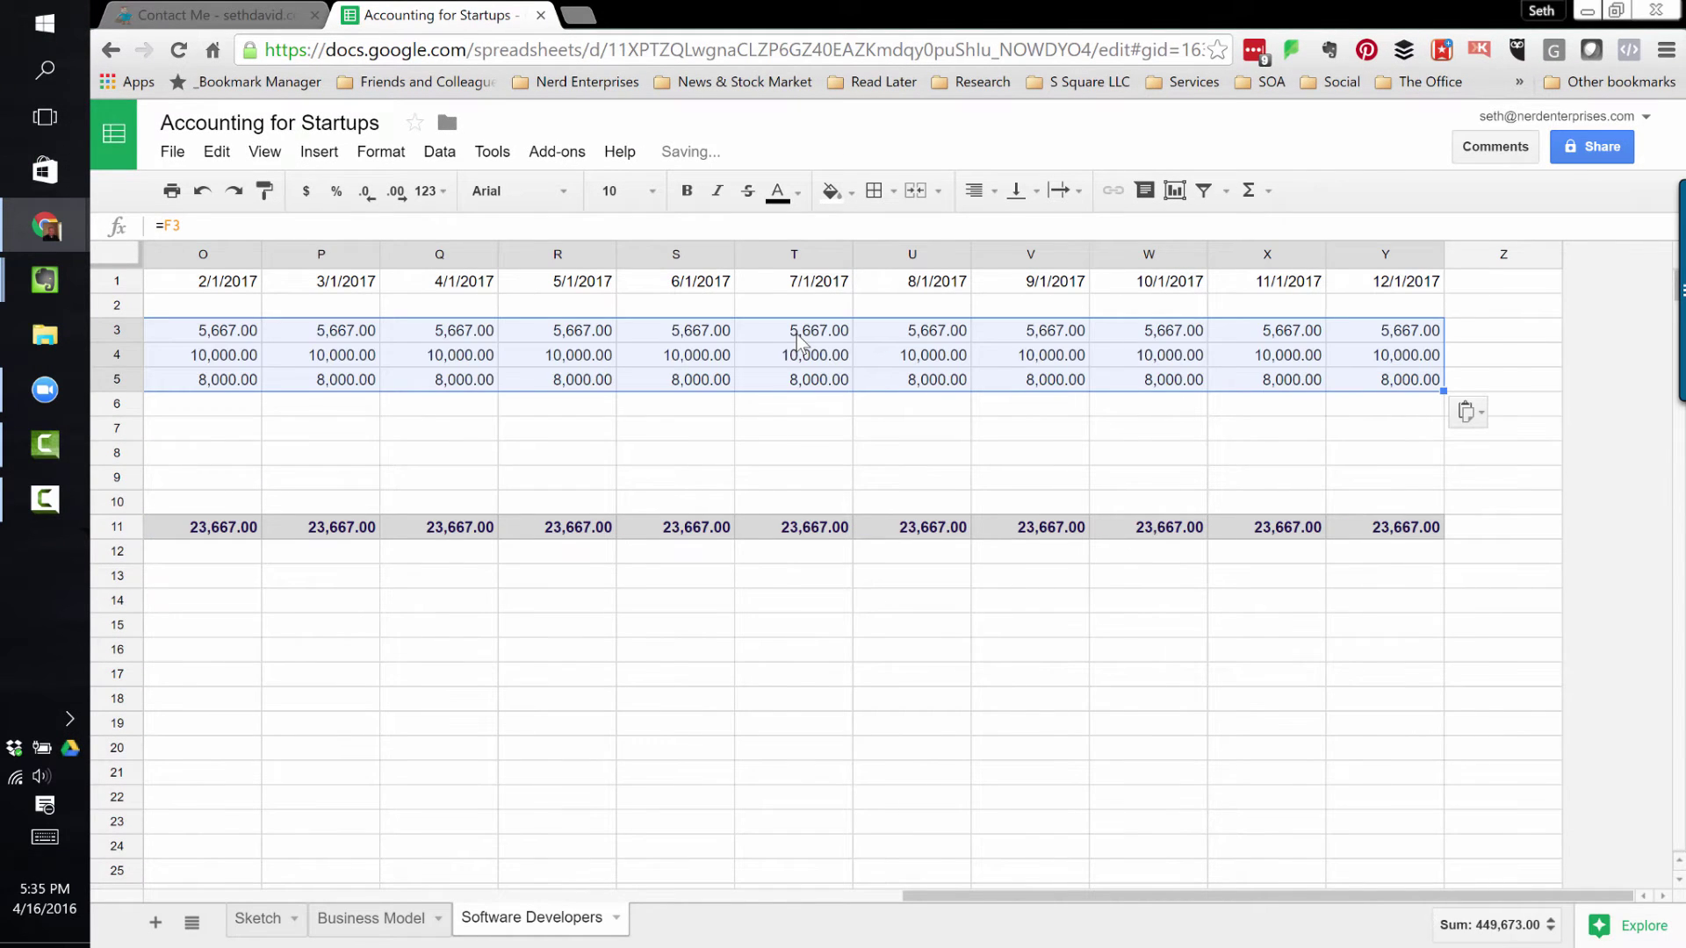
key(Down)
key(Down)
key(Down)
key(Down)
key(Down)
key(Down)
key(Down)
key(Down)
- Relabel the total row 'Total Software Development' and widen column A to fit it
key(Home)
key(Right)
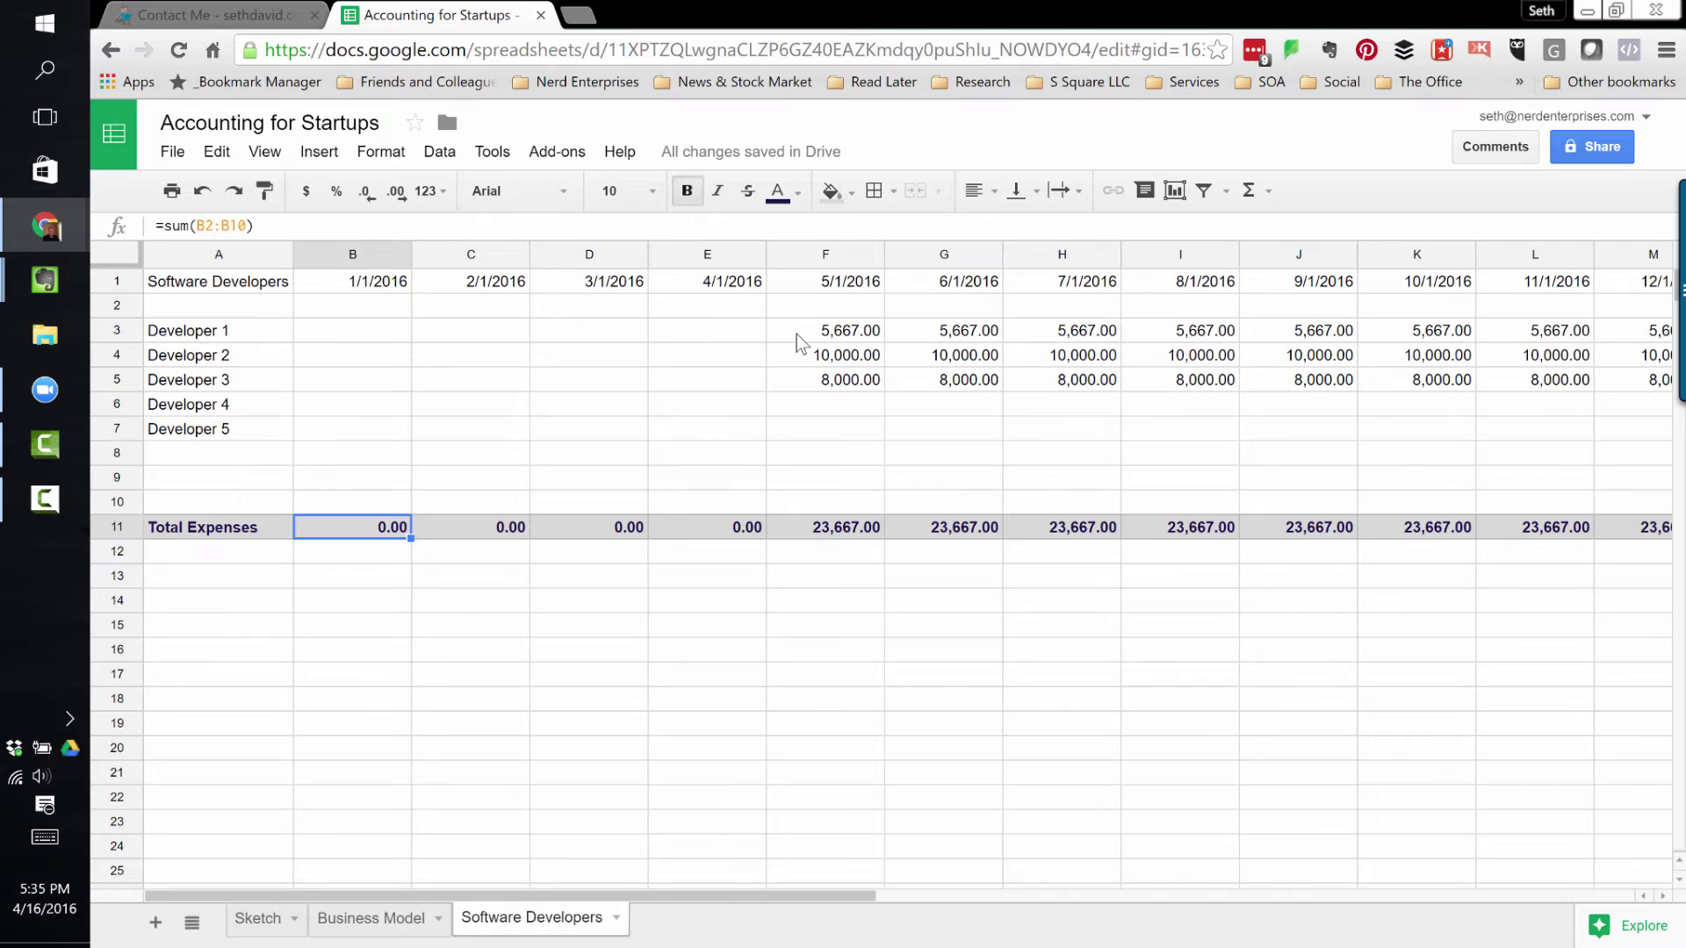
key(Right)
key(Home)
text(Tota)
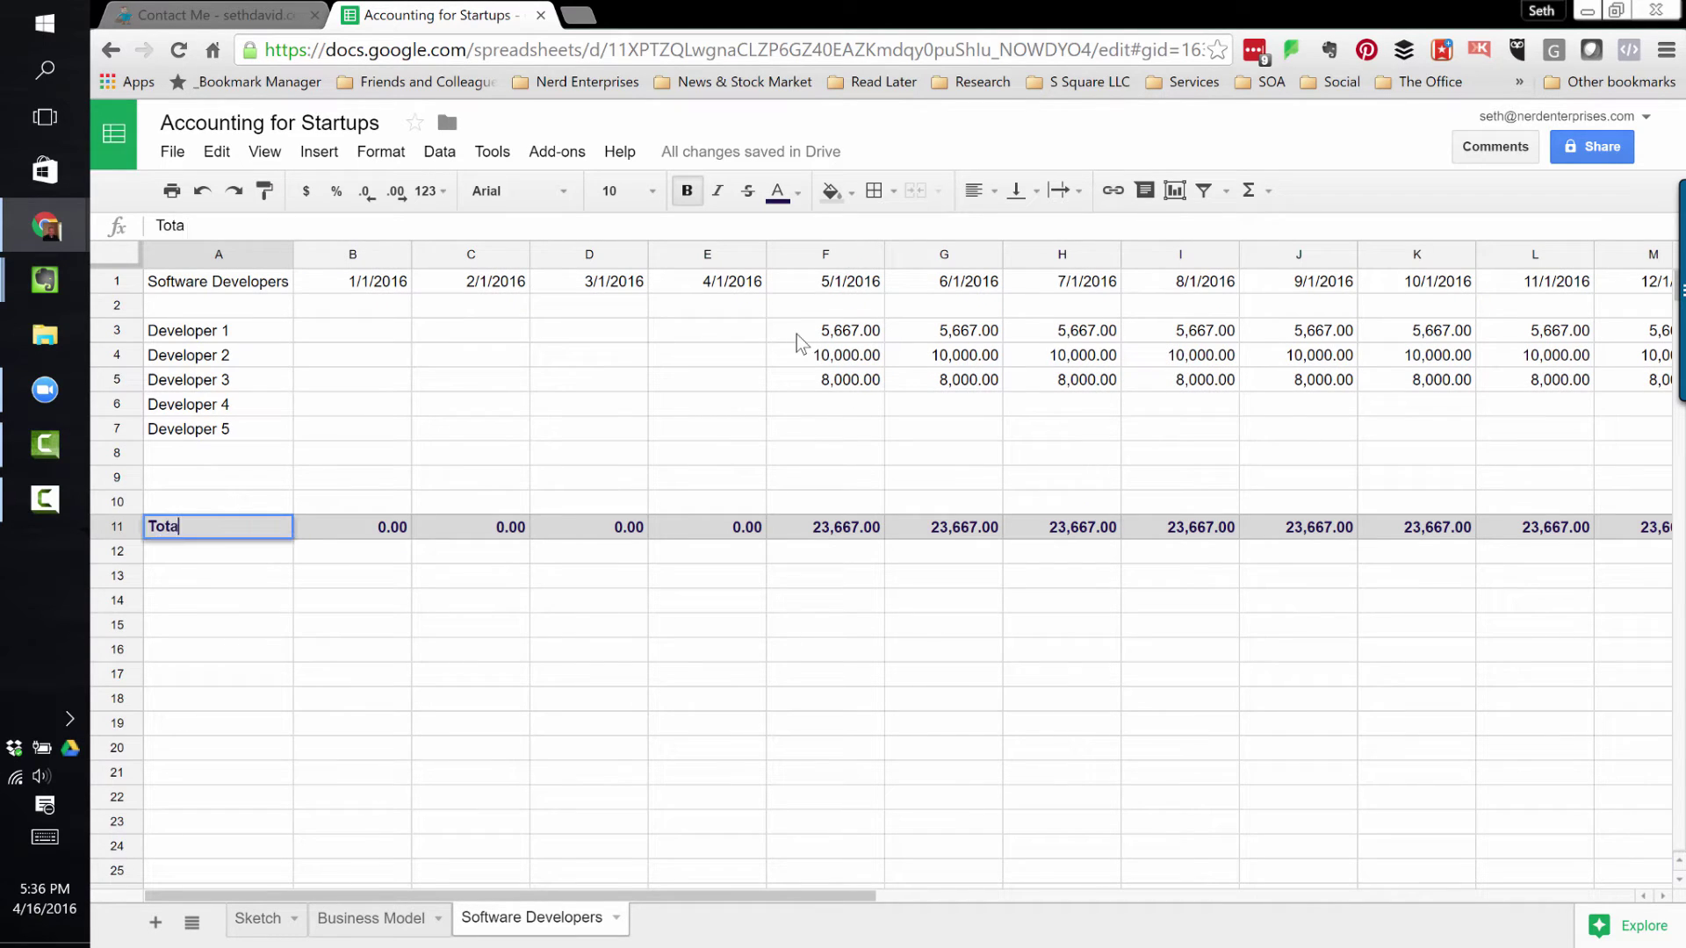
text(l Software D)
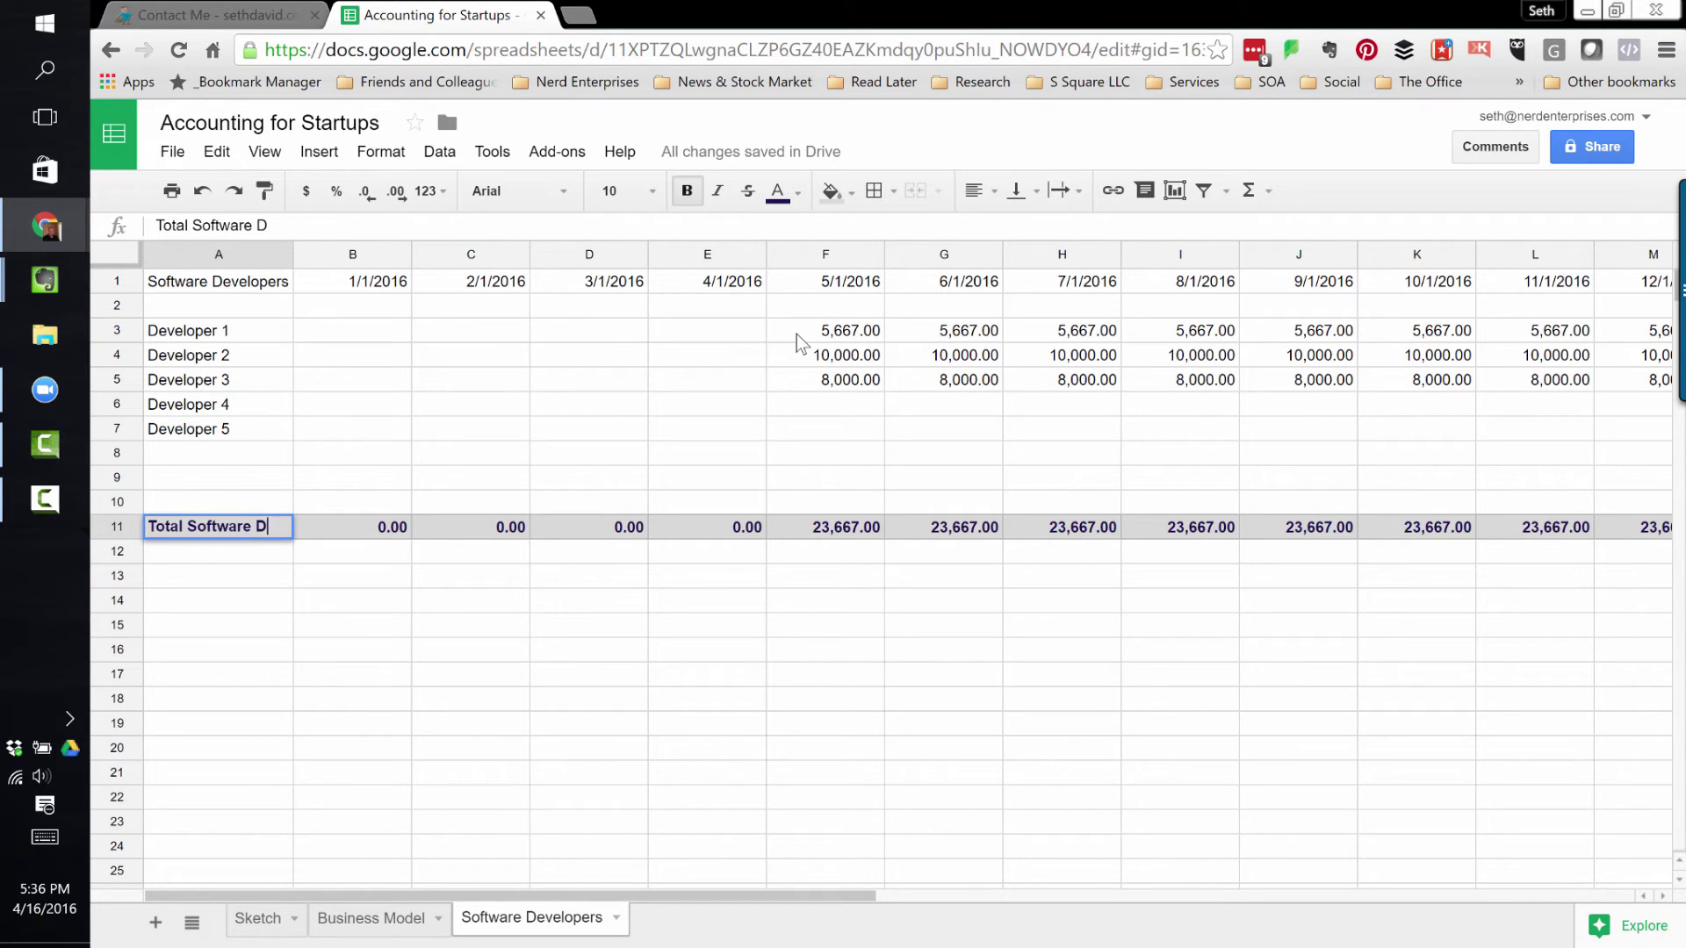
text(evelopment)
key(Tab)
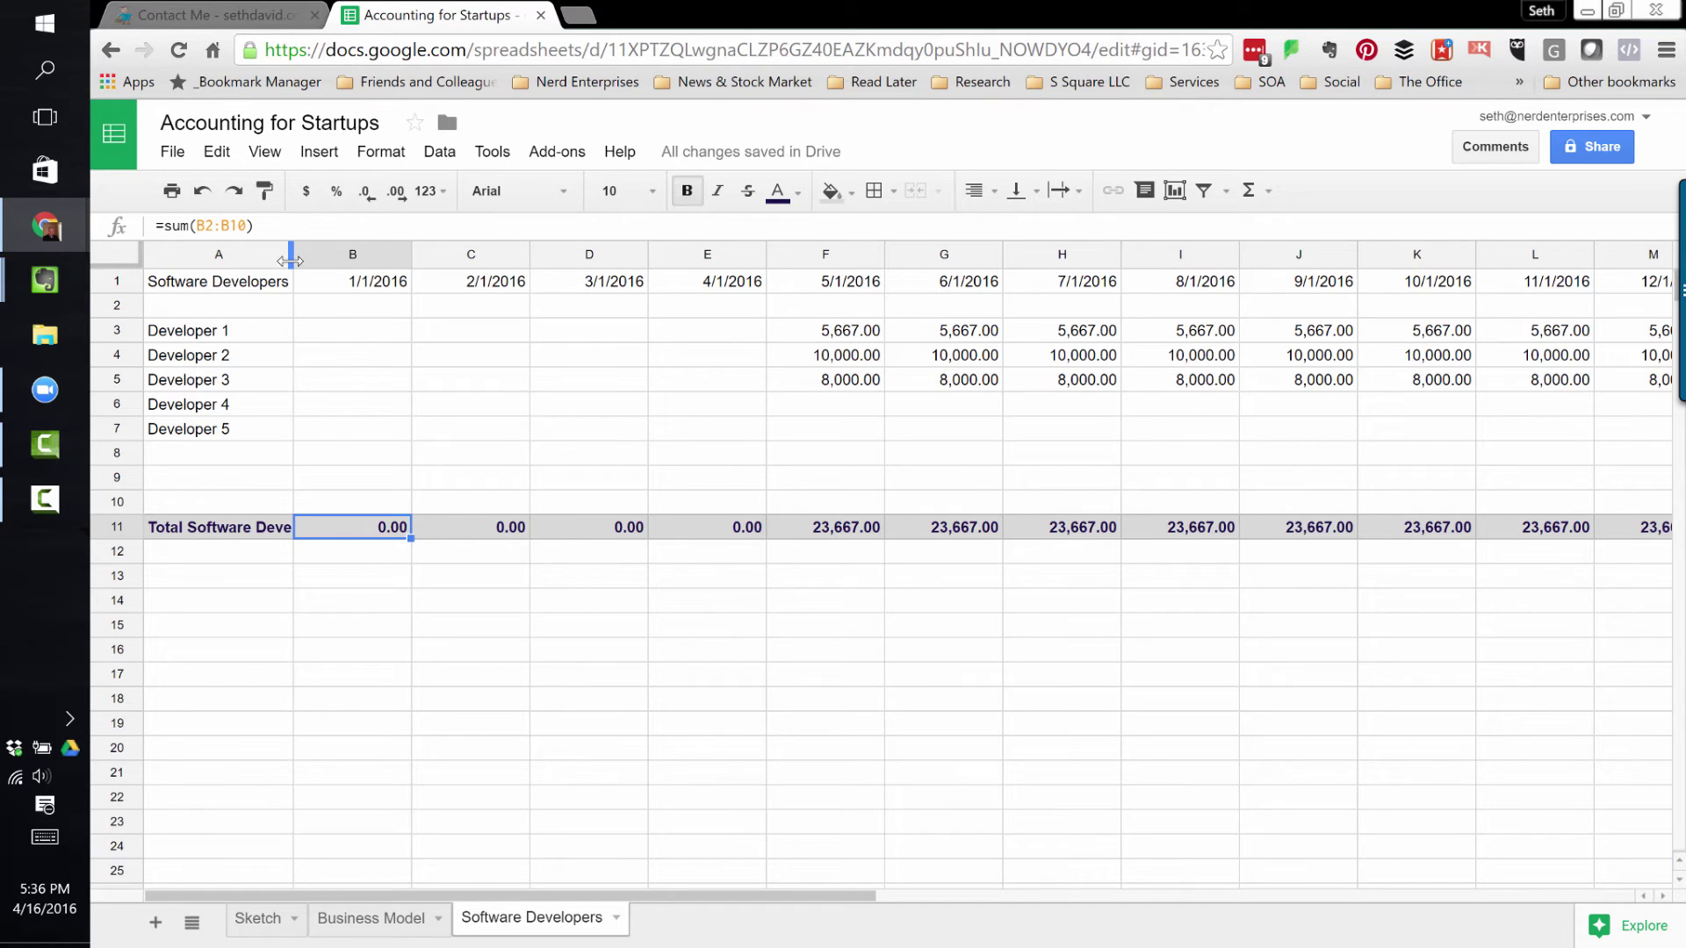
drag(374, 483, 355, 481)
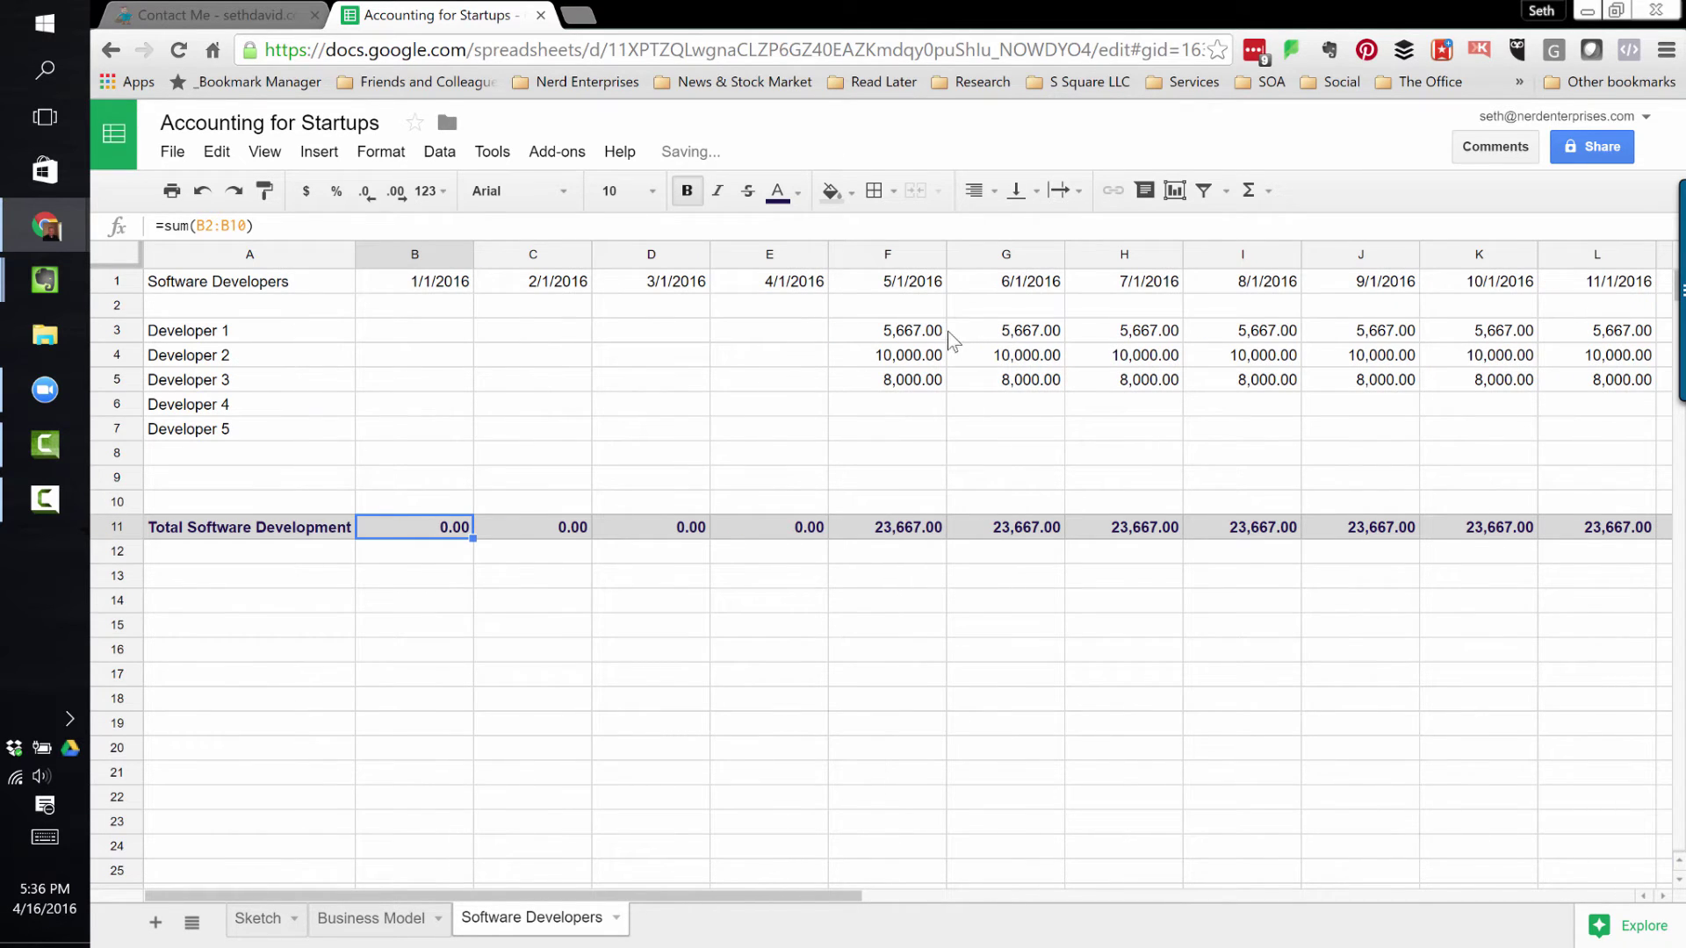
- Check Developer 1's May amount and the May total, then go to Business Model
click(886, 338)
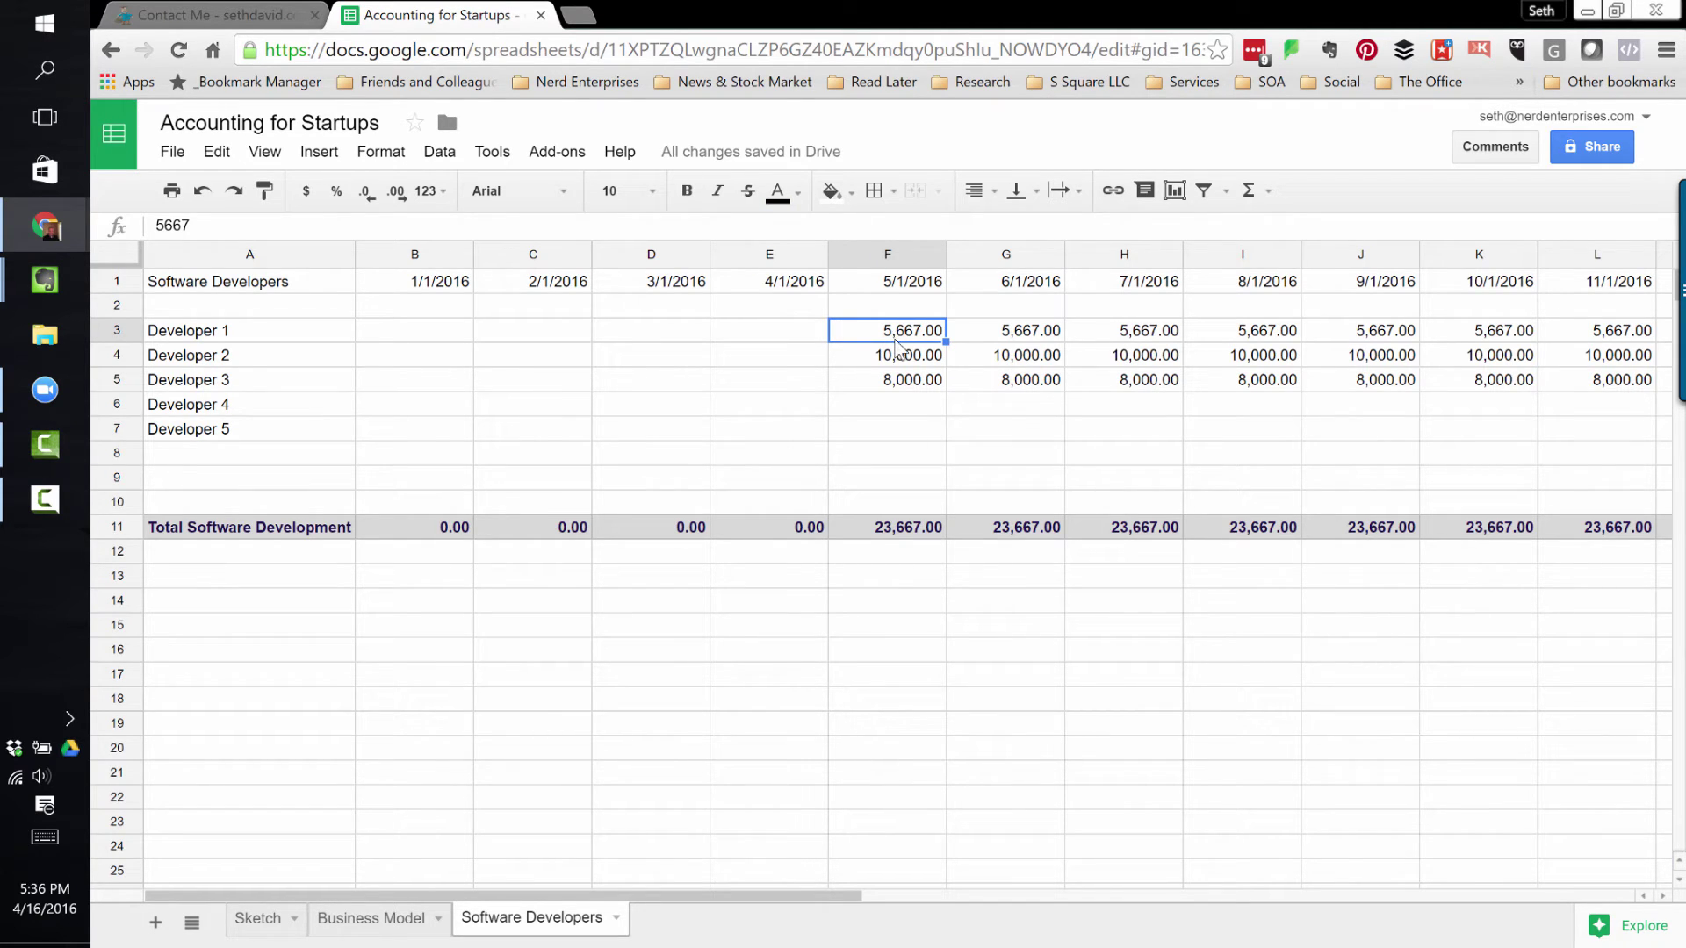
click(889, 532)
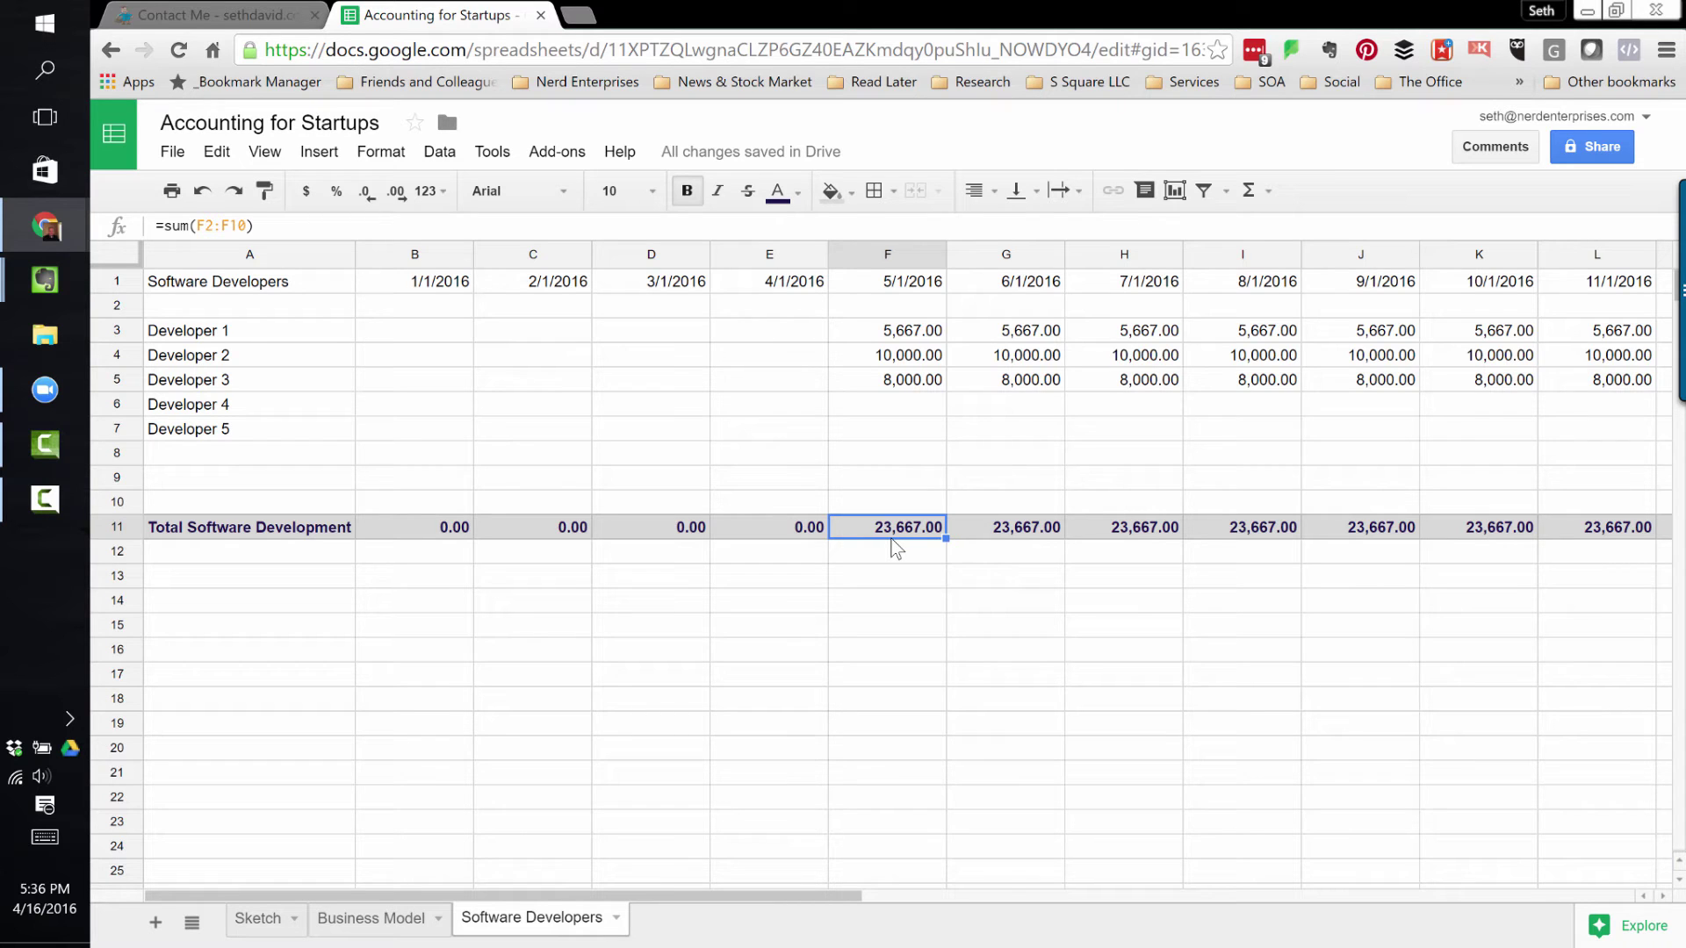
click(369, 921)
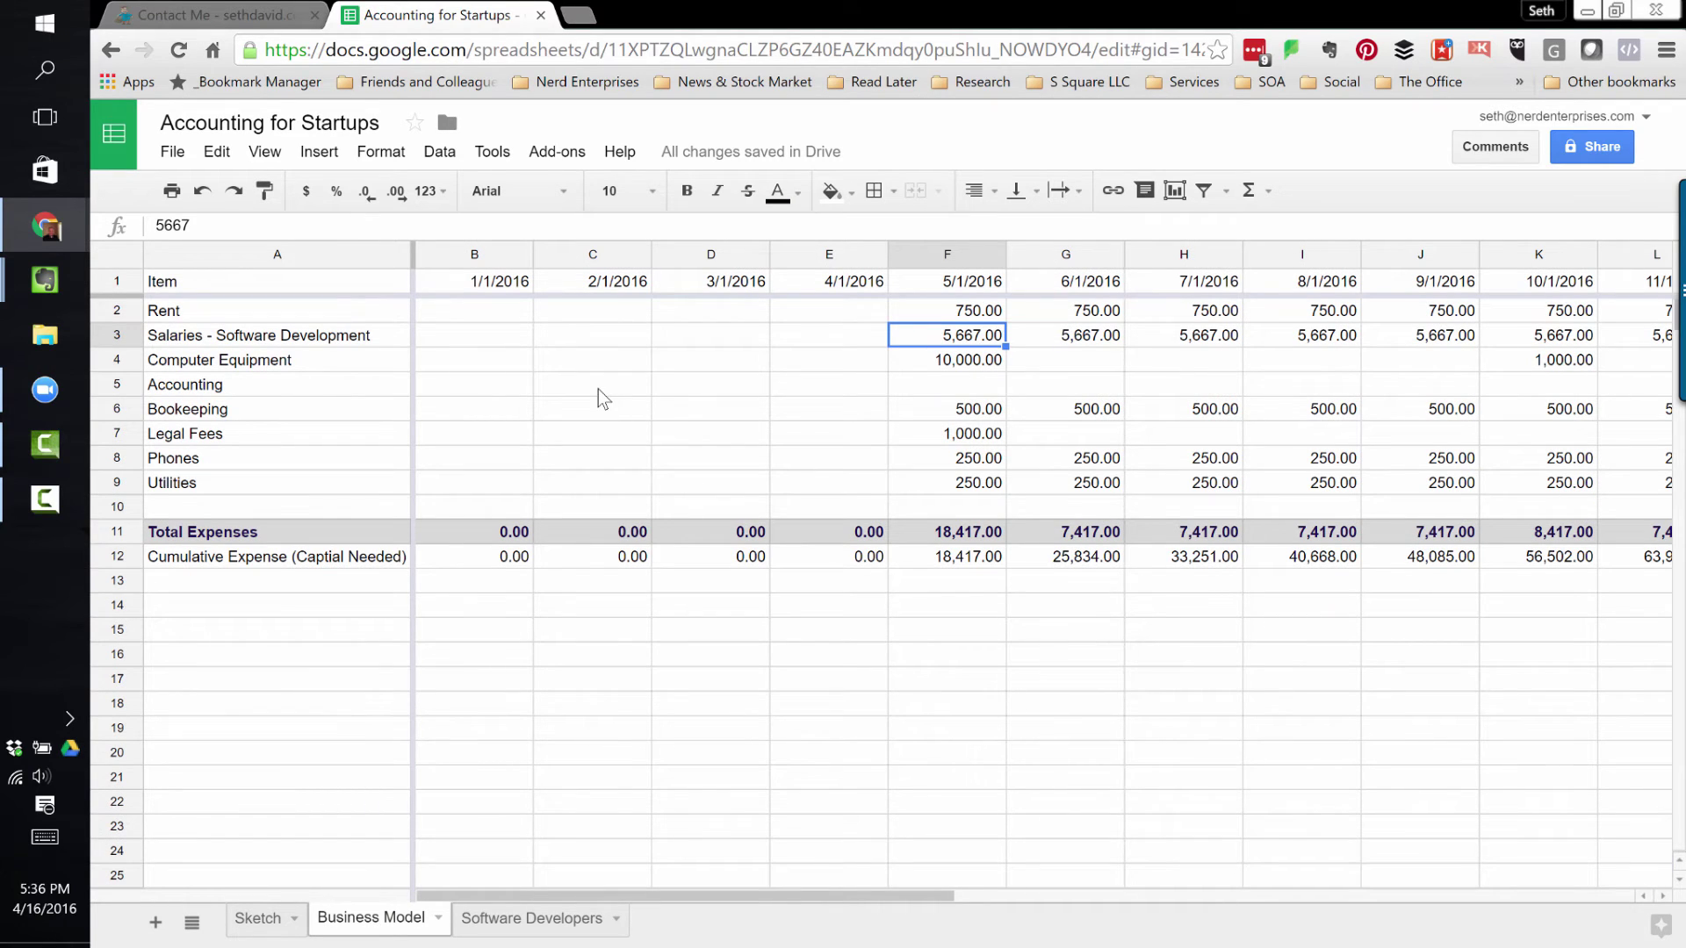
- Link Business Model B3 to the January Total Software Development cell, Software Developers!B11
key(BackSpace)
key(Escape)
click(458, 339)
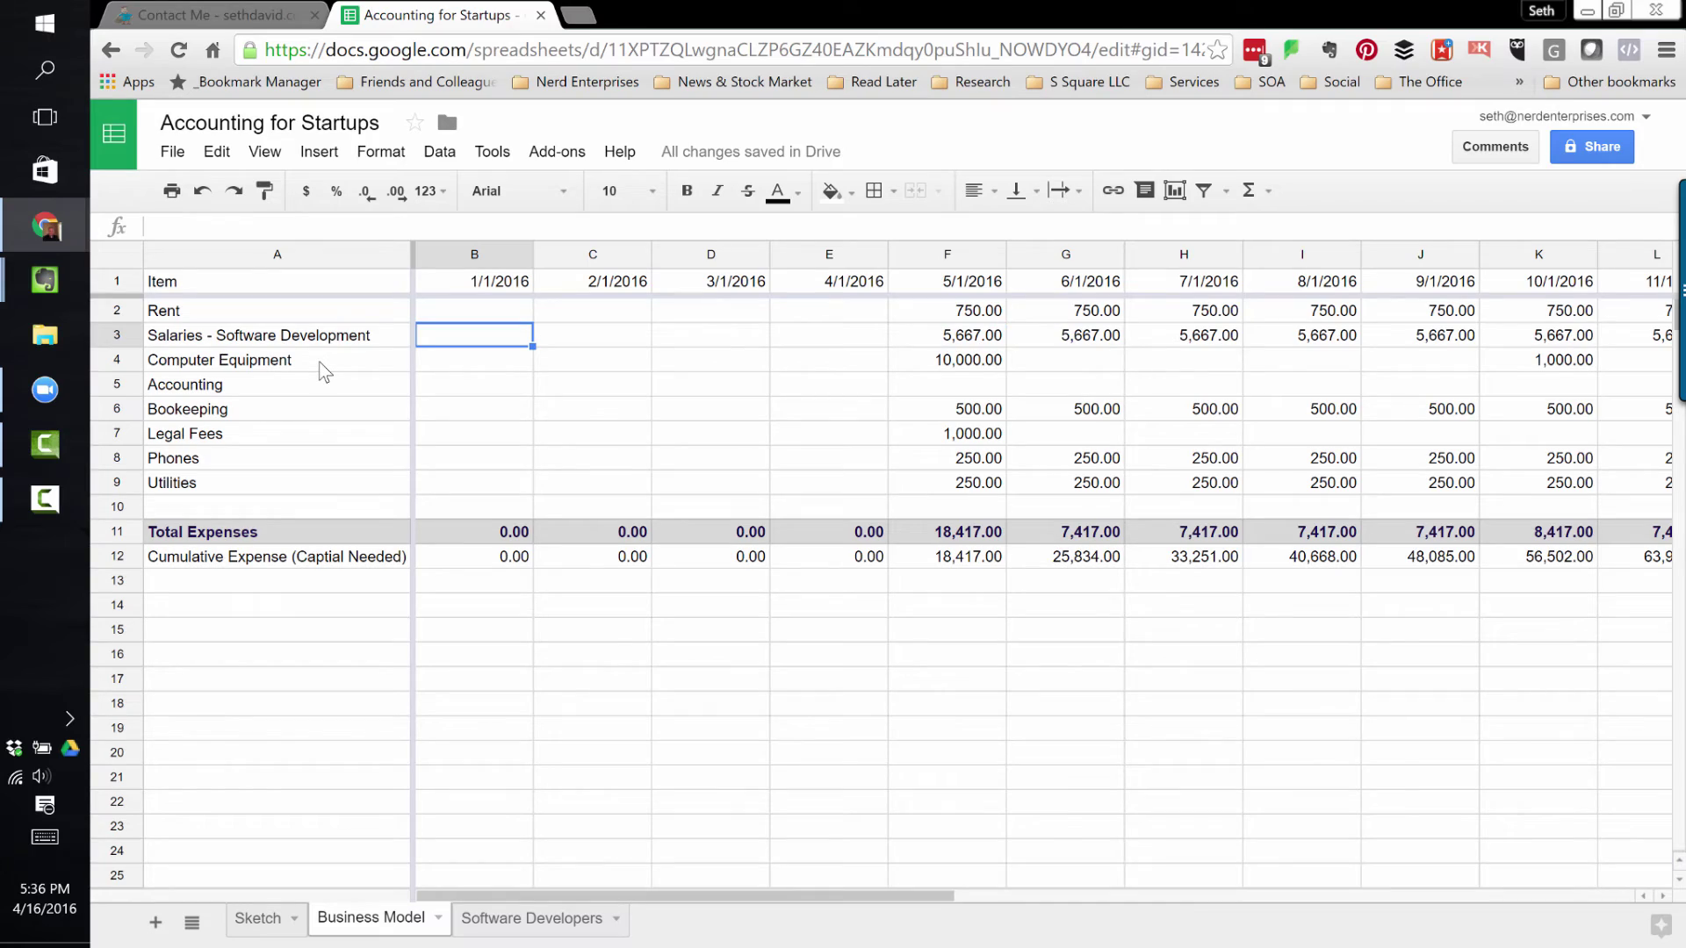
text(=)
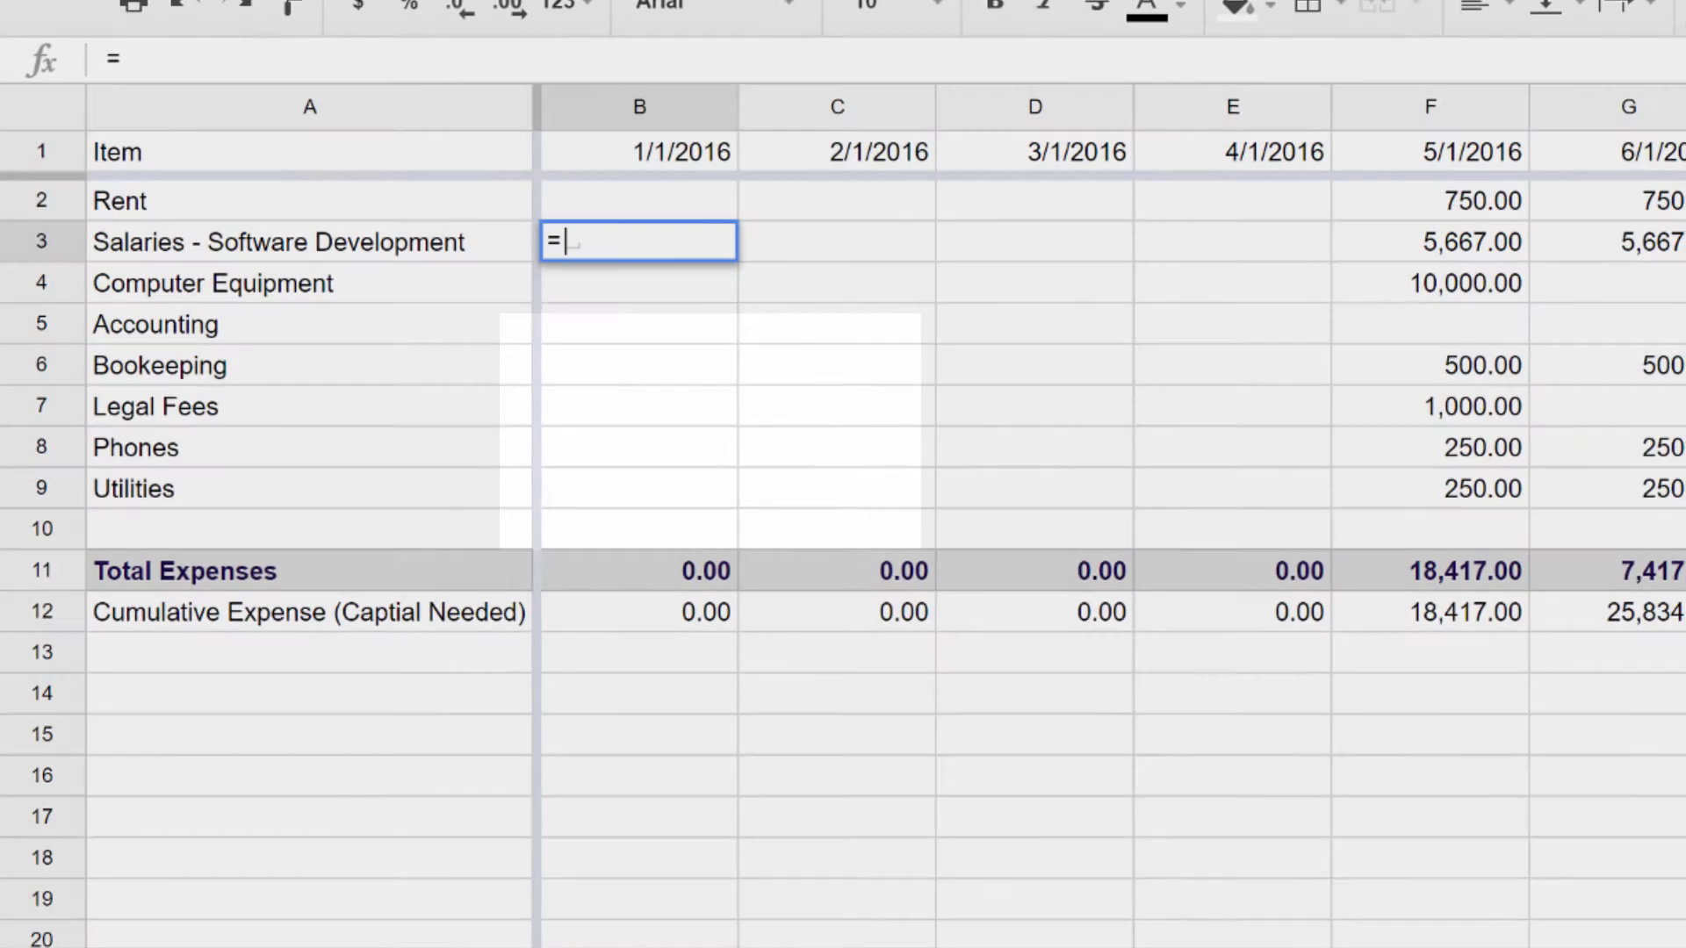
click(1472, 933)
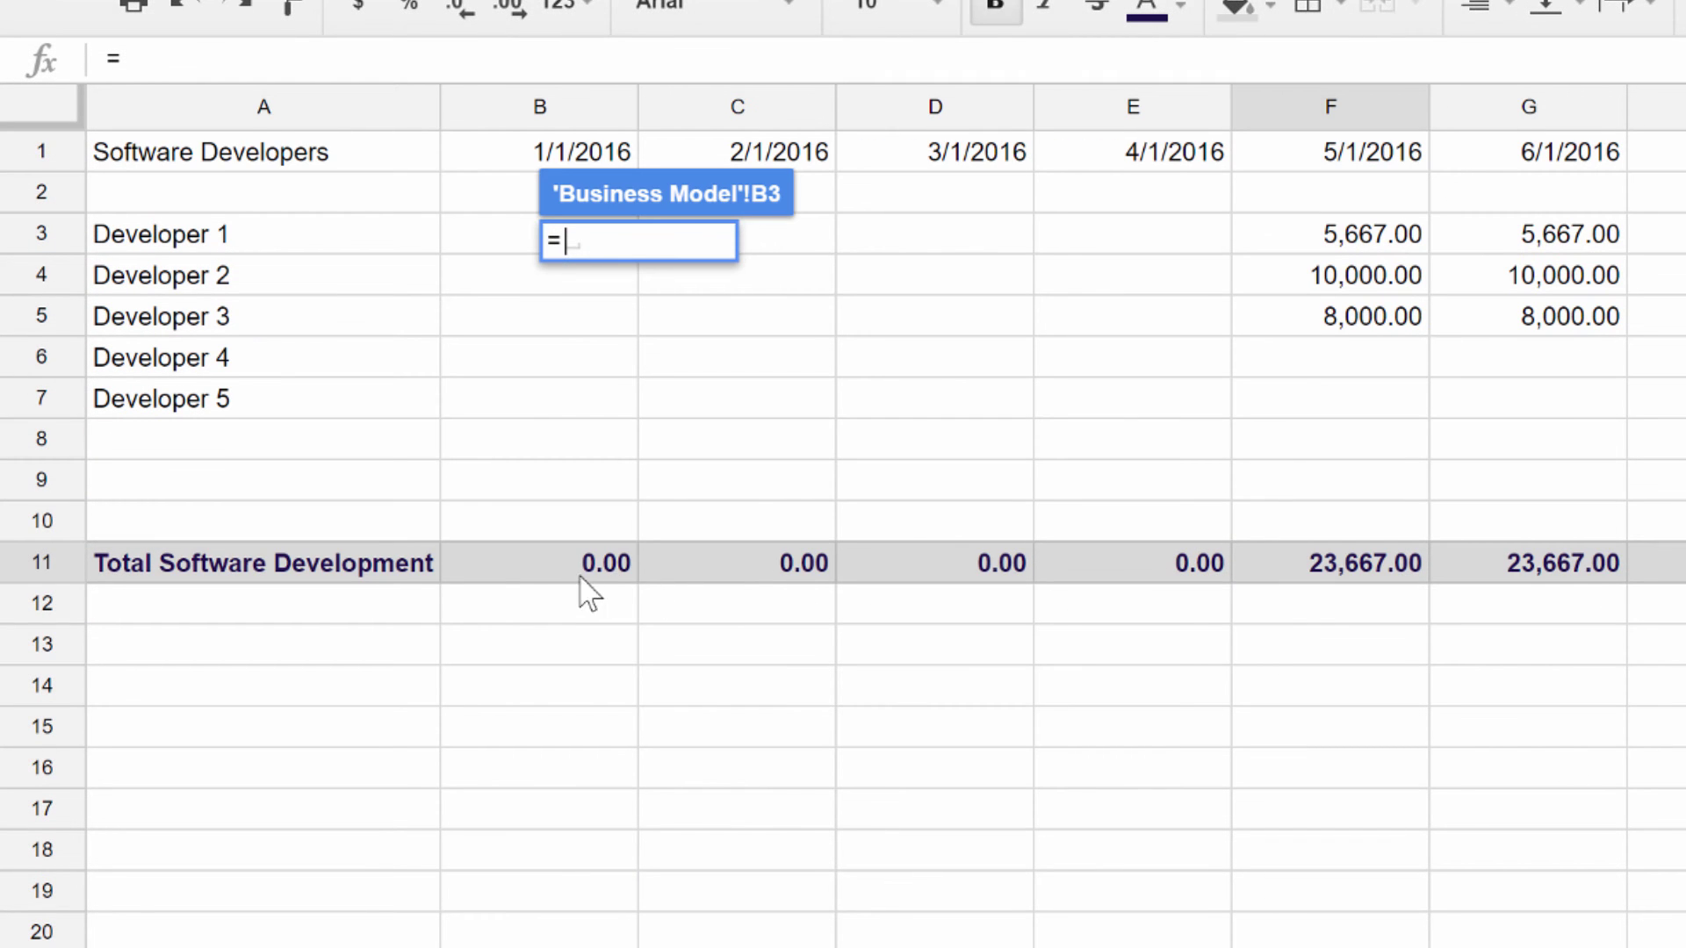
click(520, 569)
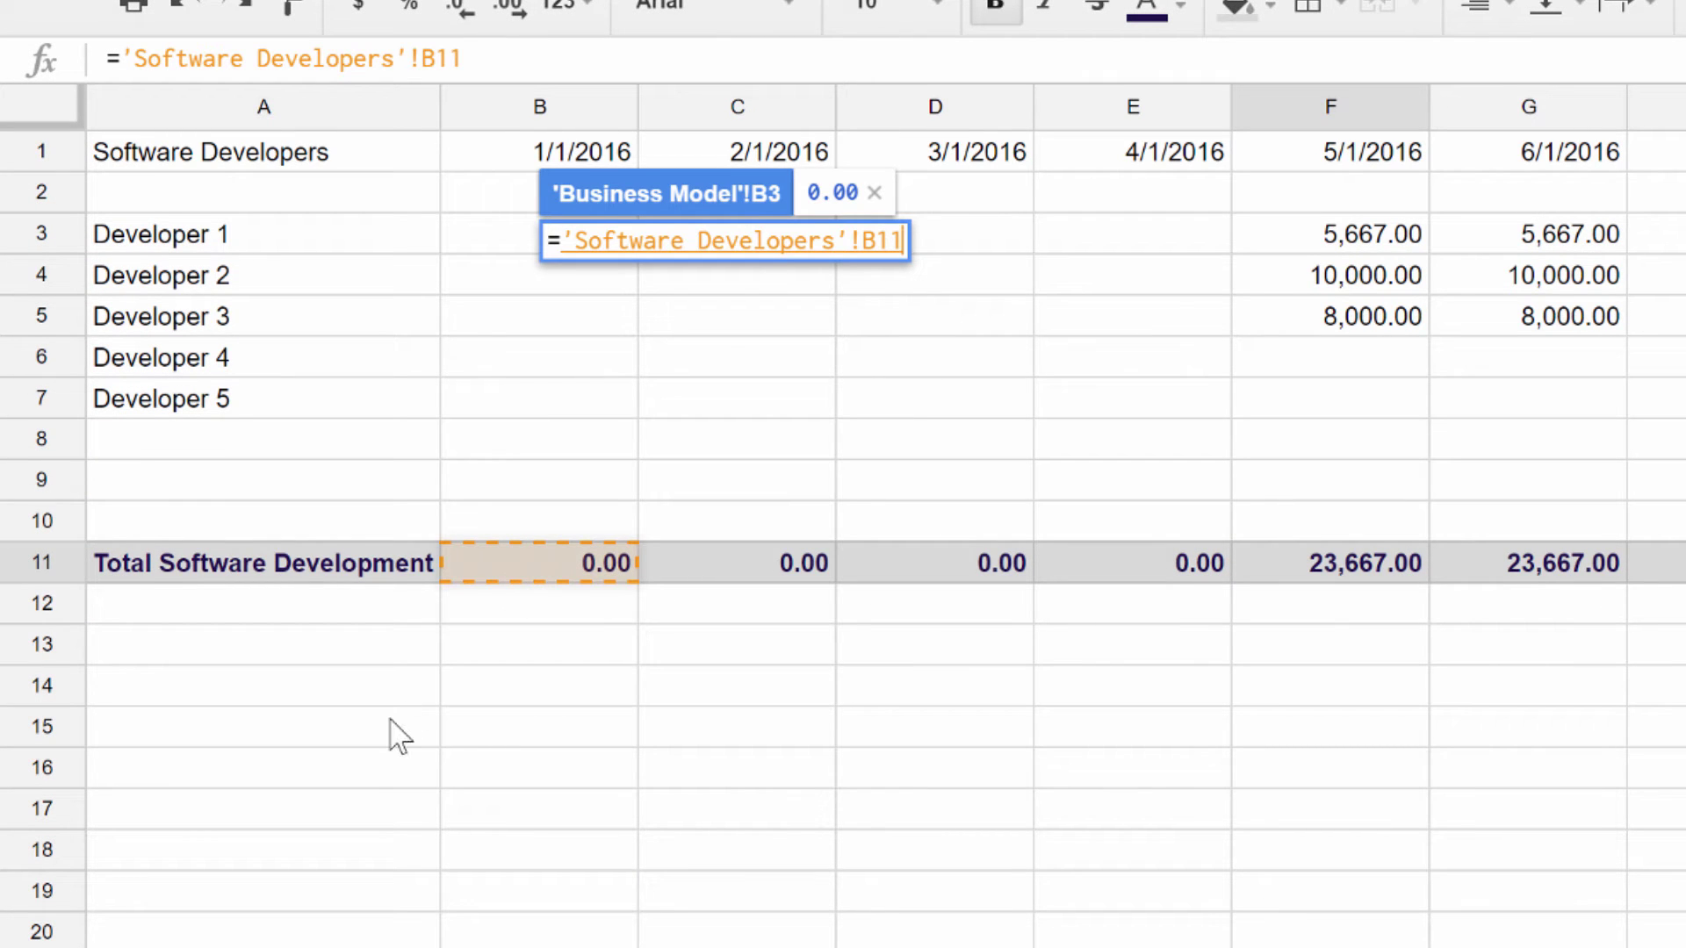
key(Return)
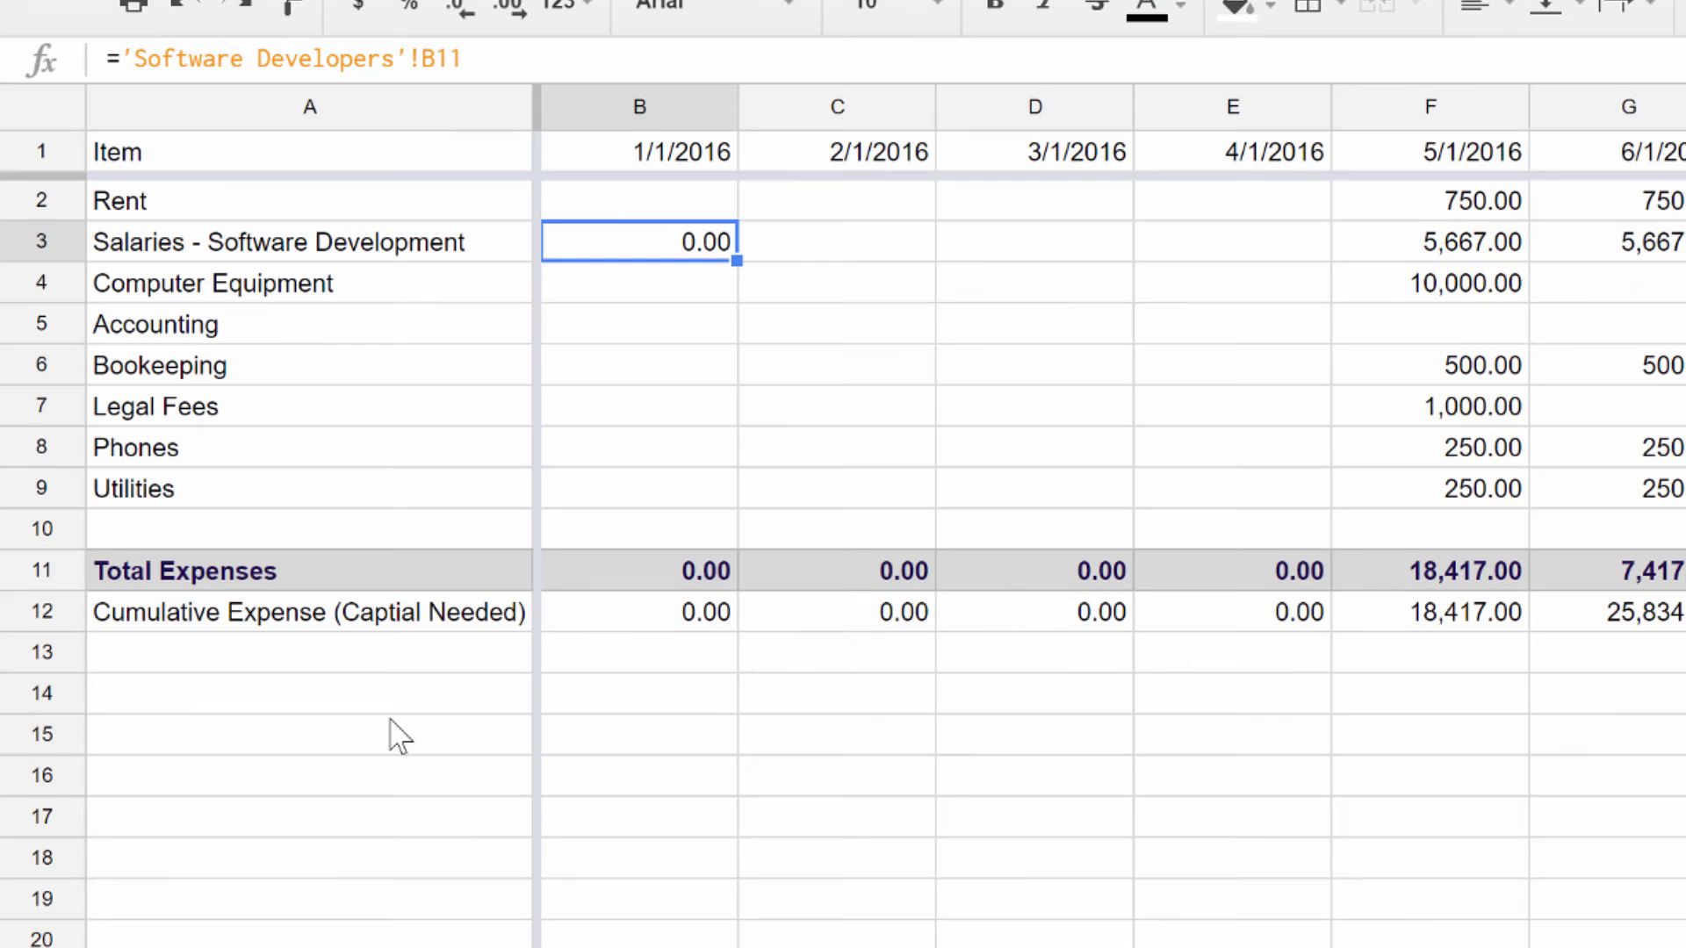
- Copy the salaries link across all months, verify May 2016, and view the Software Developers sheet
key(ctrl+c)
key(ctrl+shift+Right)
key(ctrl+v)
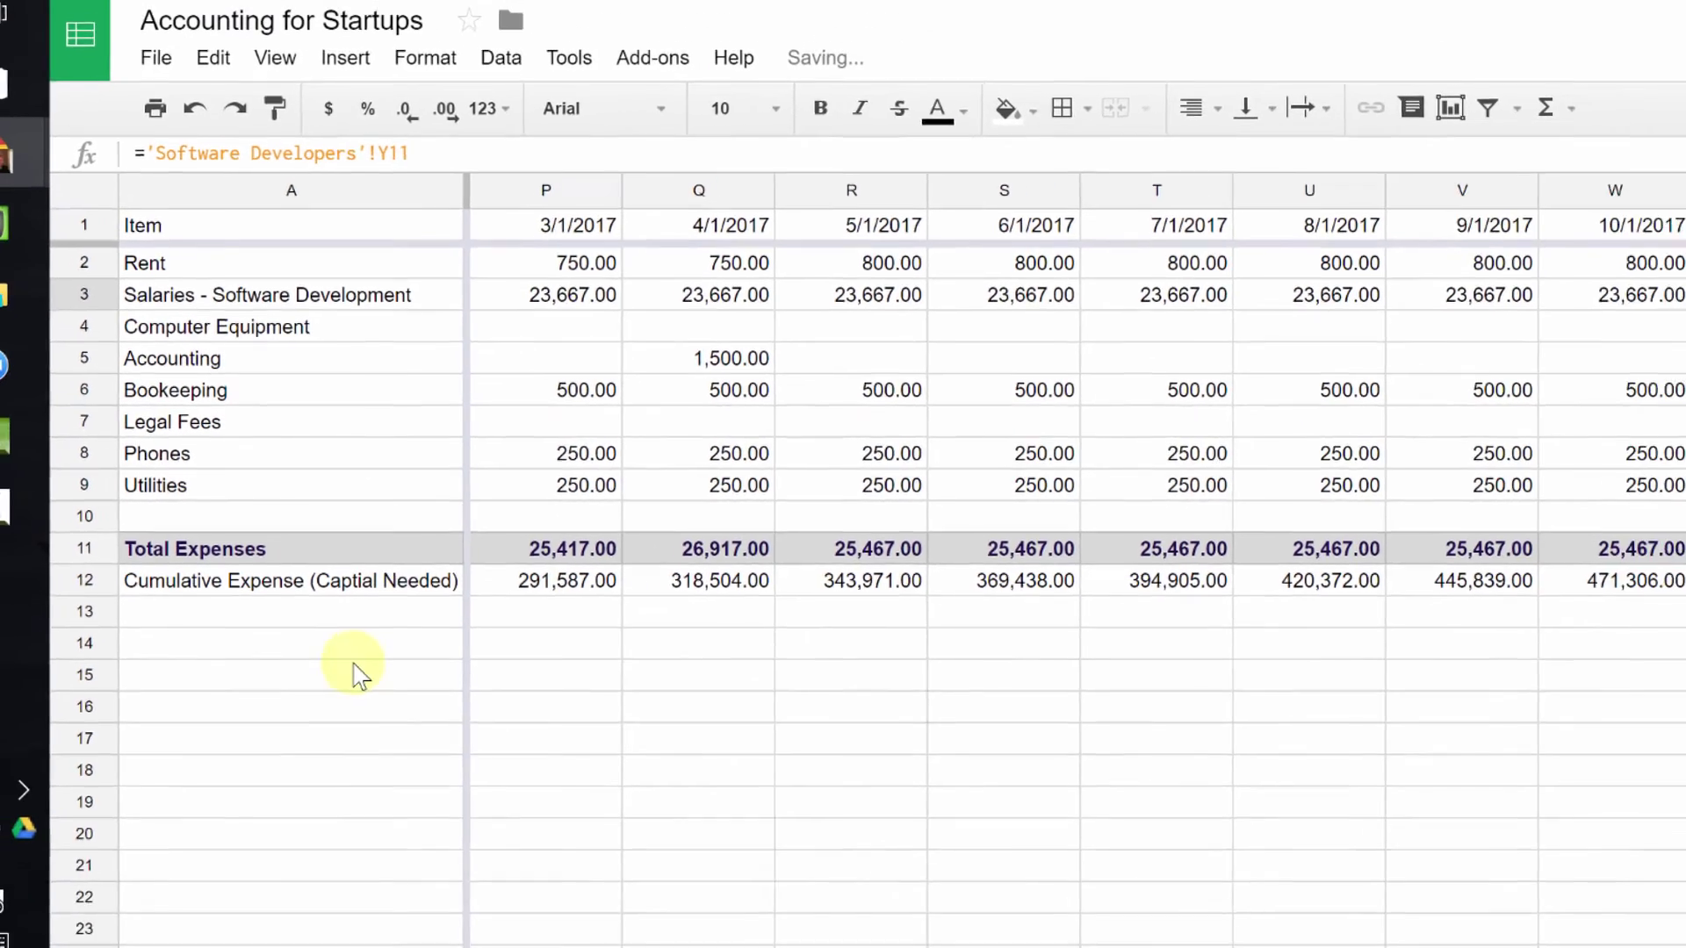
key(Left)
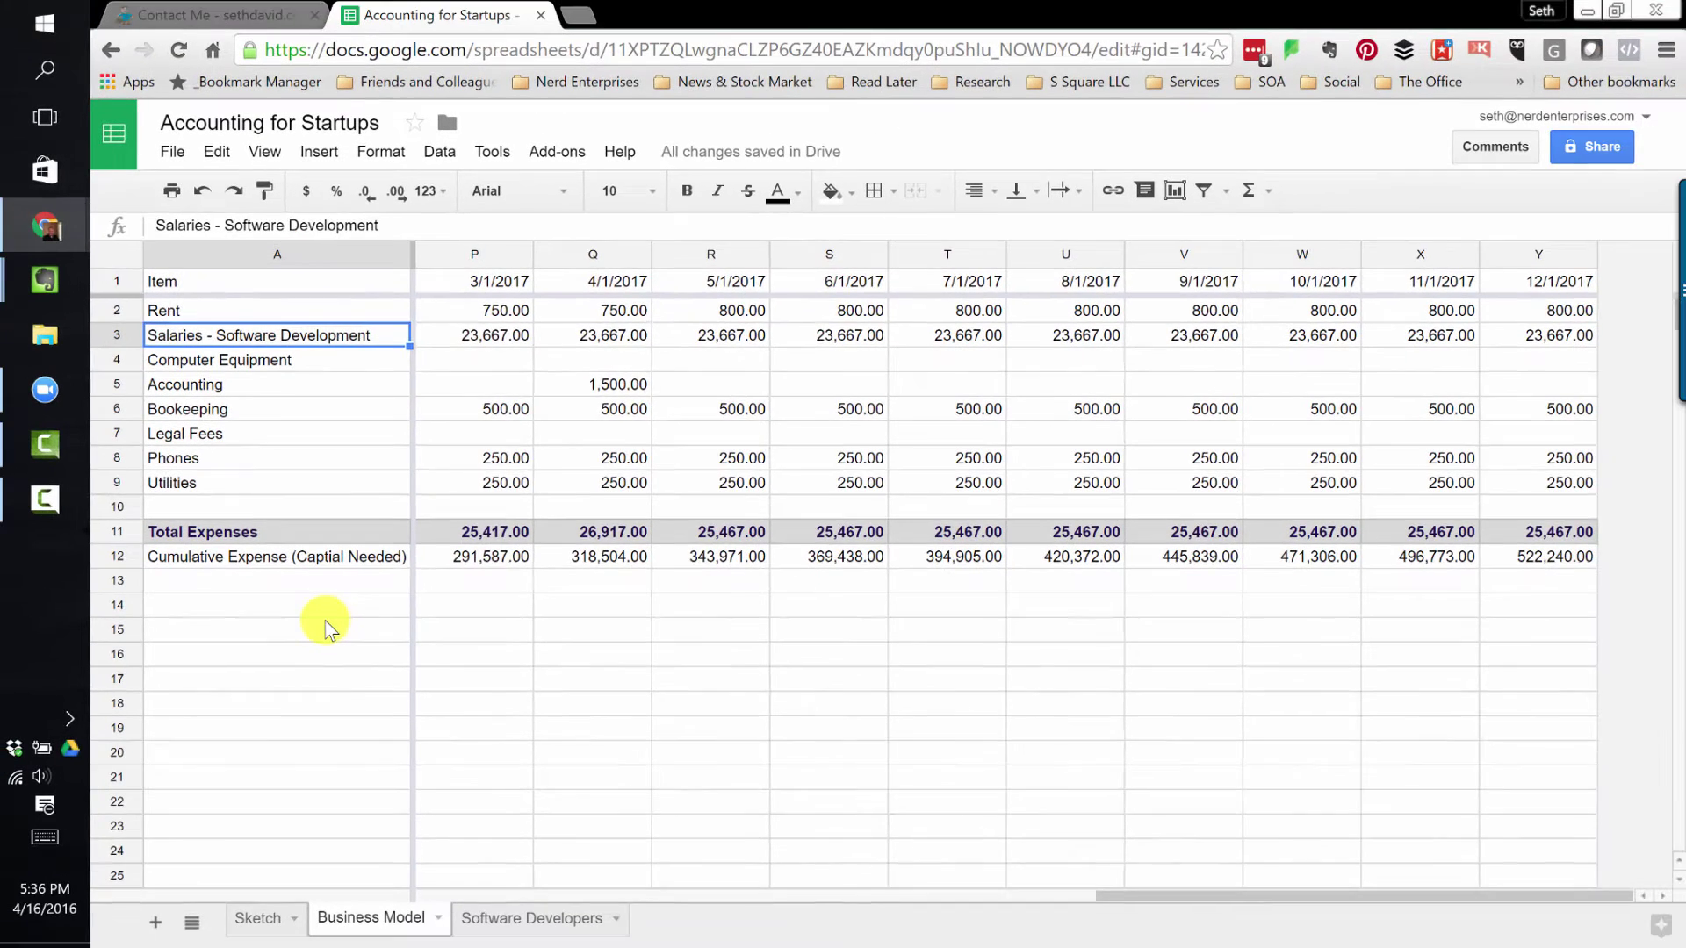
key(Right)
key(Left)
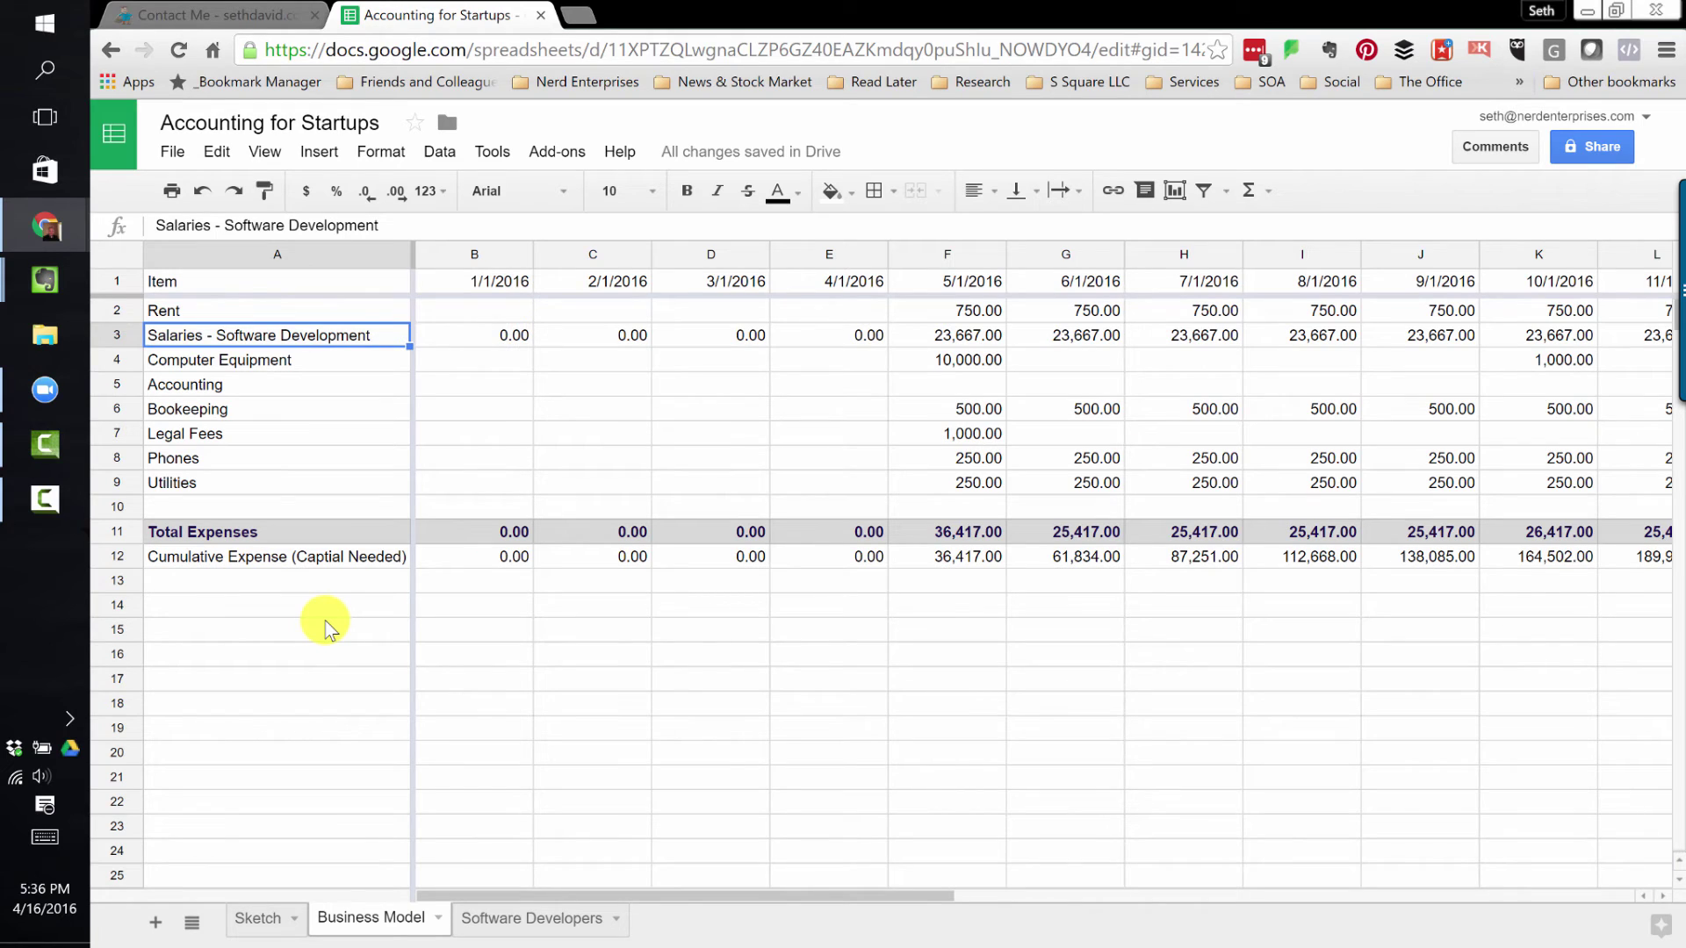
key(Right)
key(Right)
key(Right)
key(Right)
key(Right)
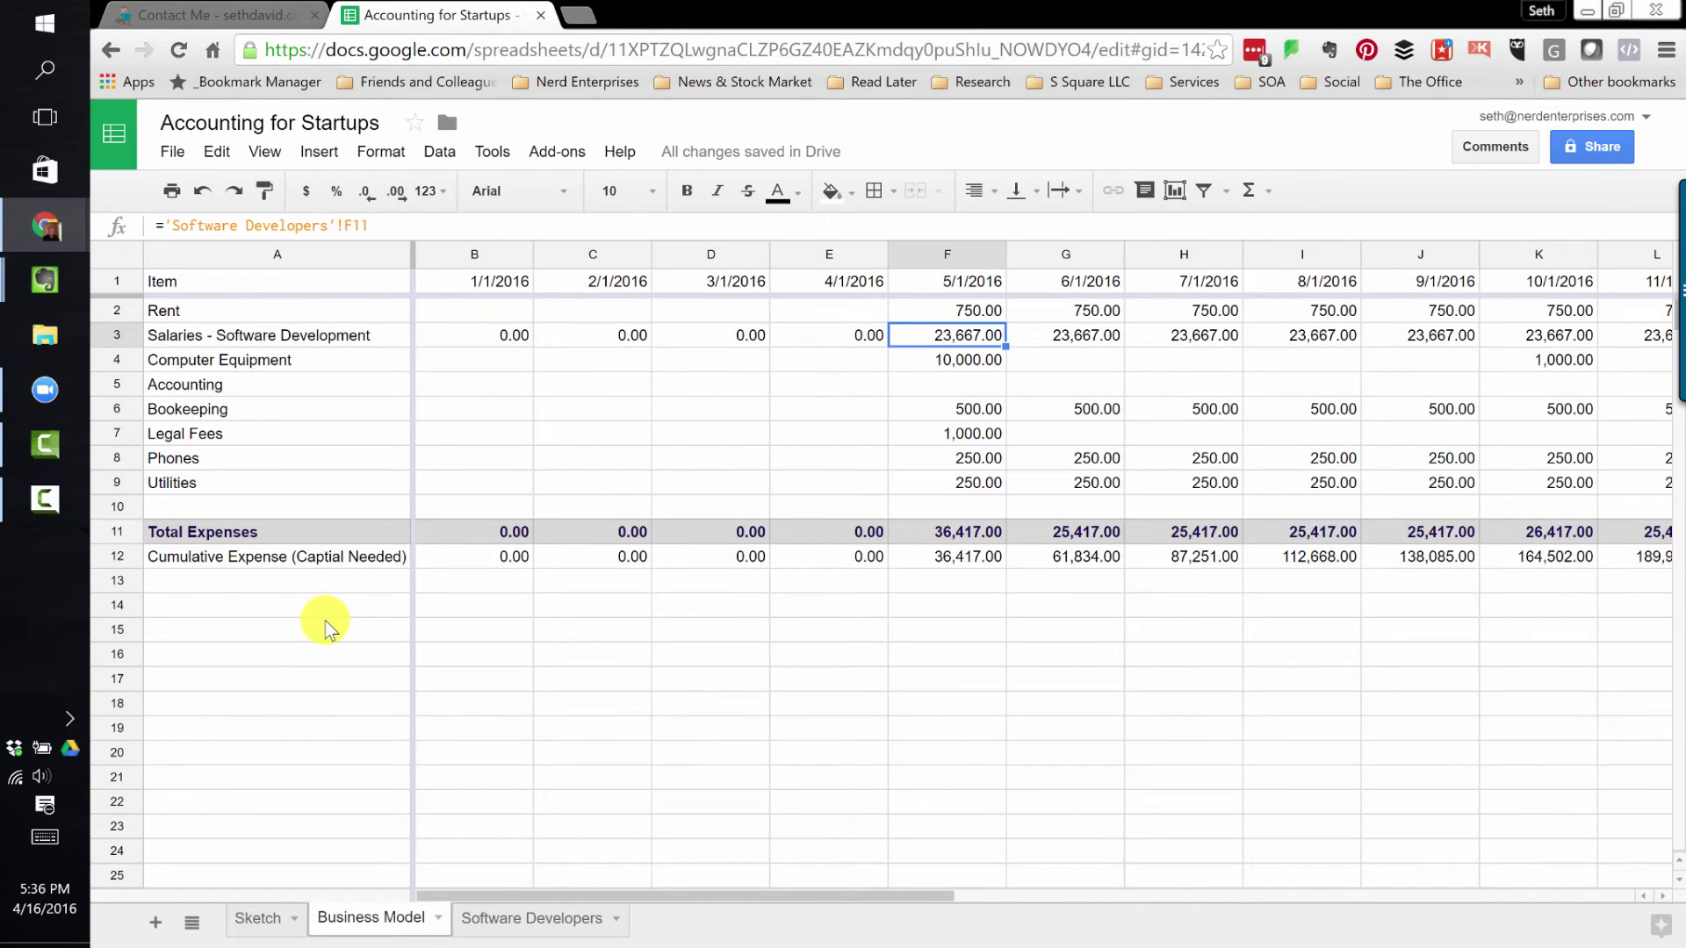
click(499, 927)
click(888, 334)
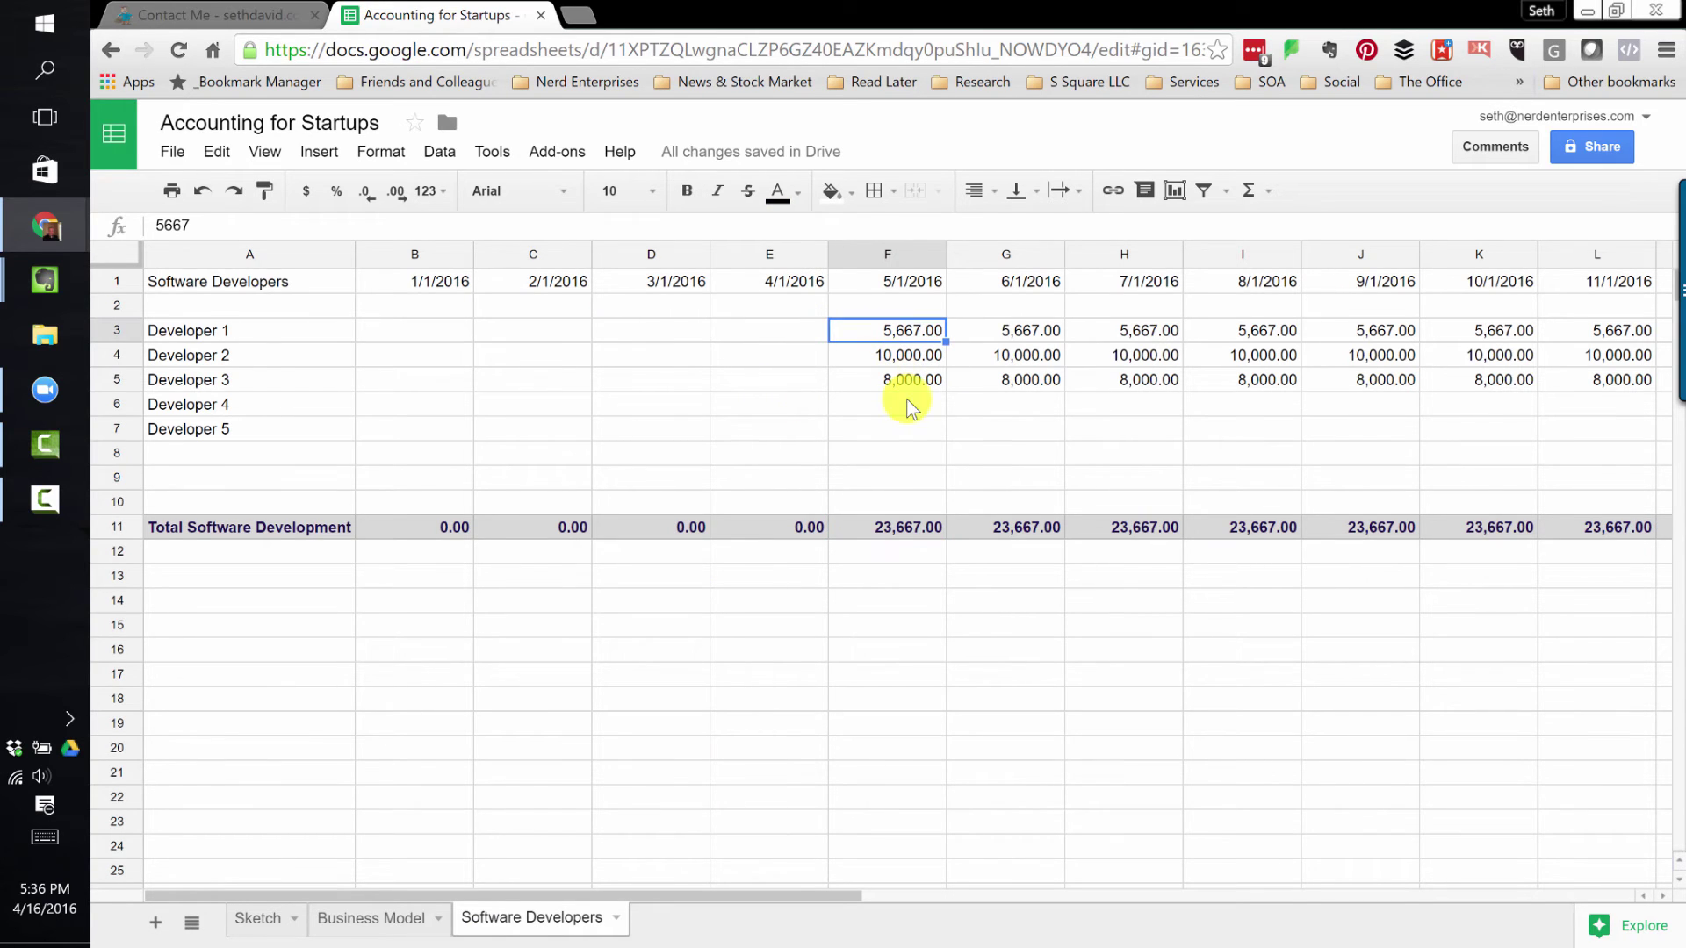
click(349, 919)
click(118, 365)
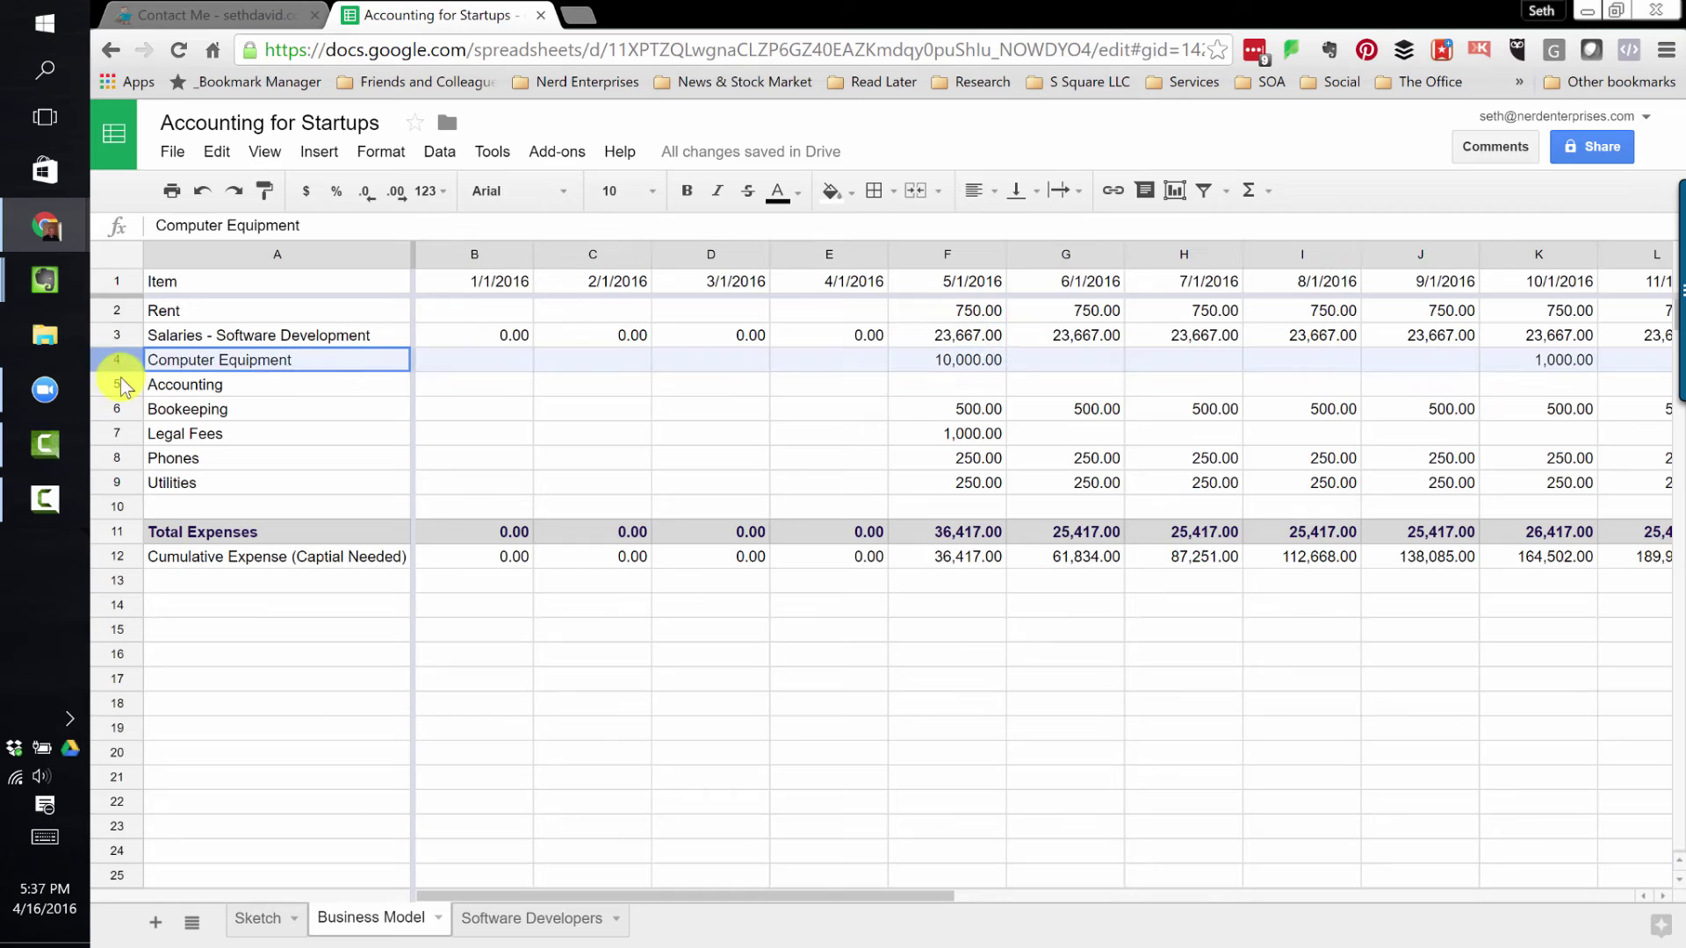
drag(123, 386, 123, 403)
click(146, 389)
click(128, 435)
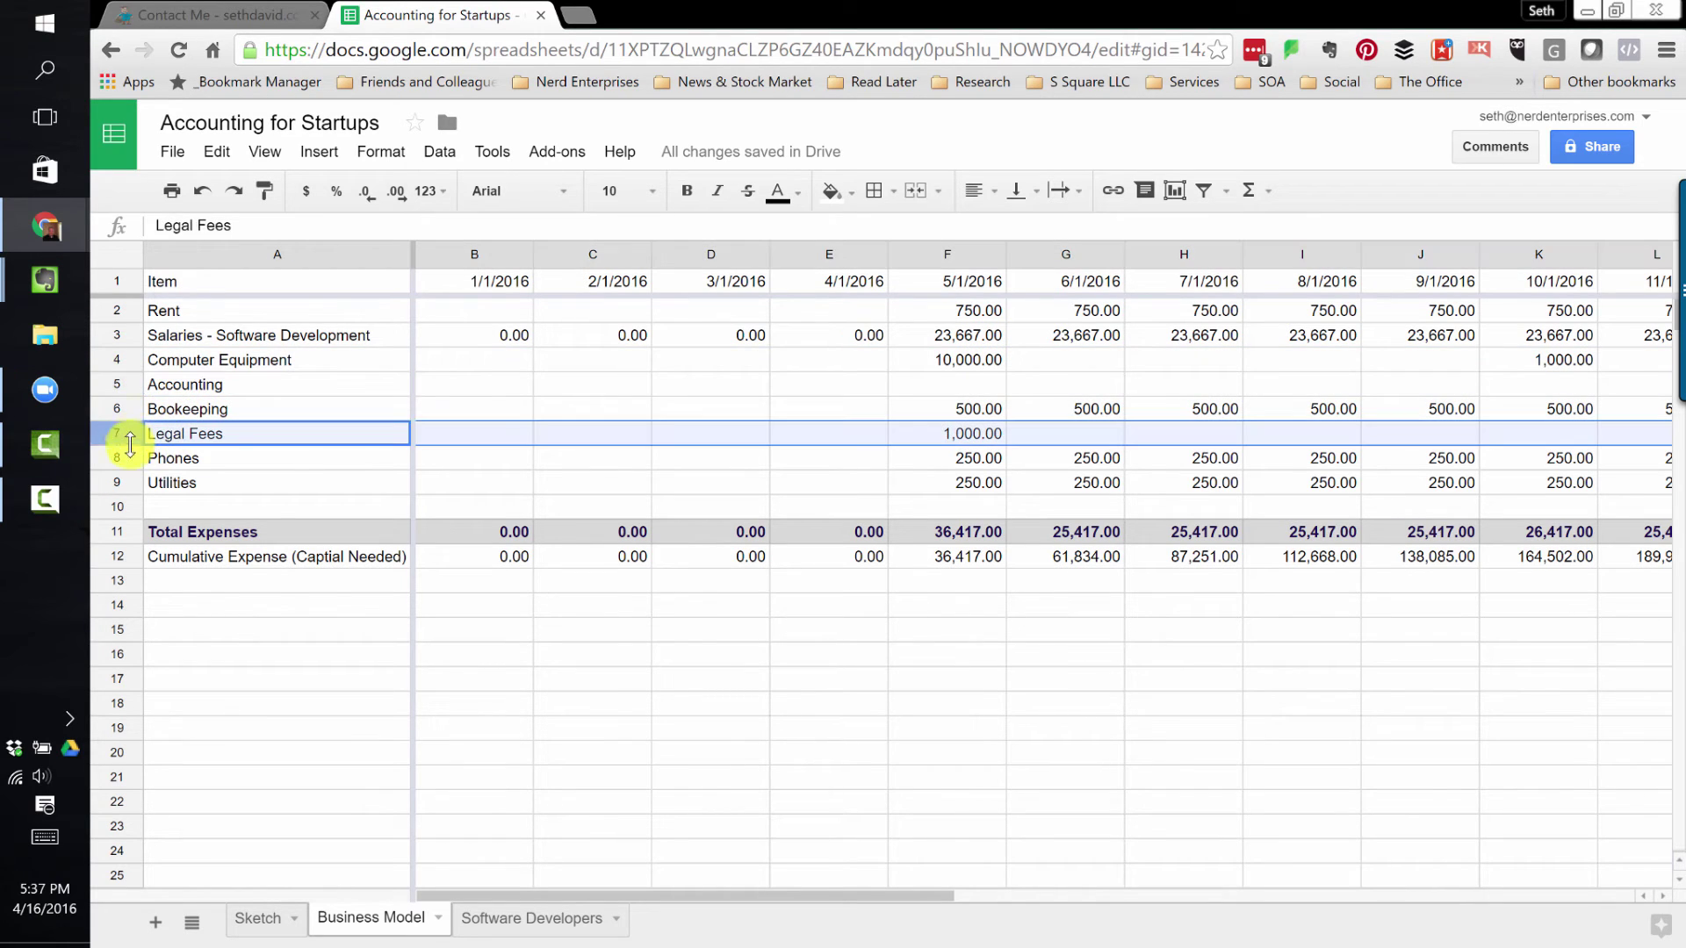
click(128, 460)
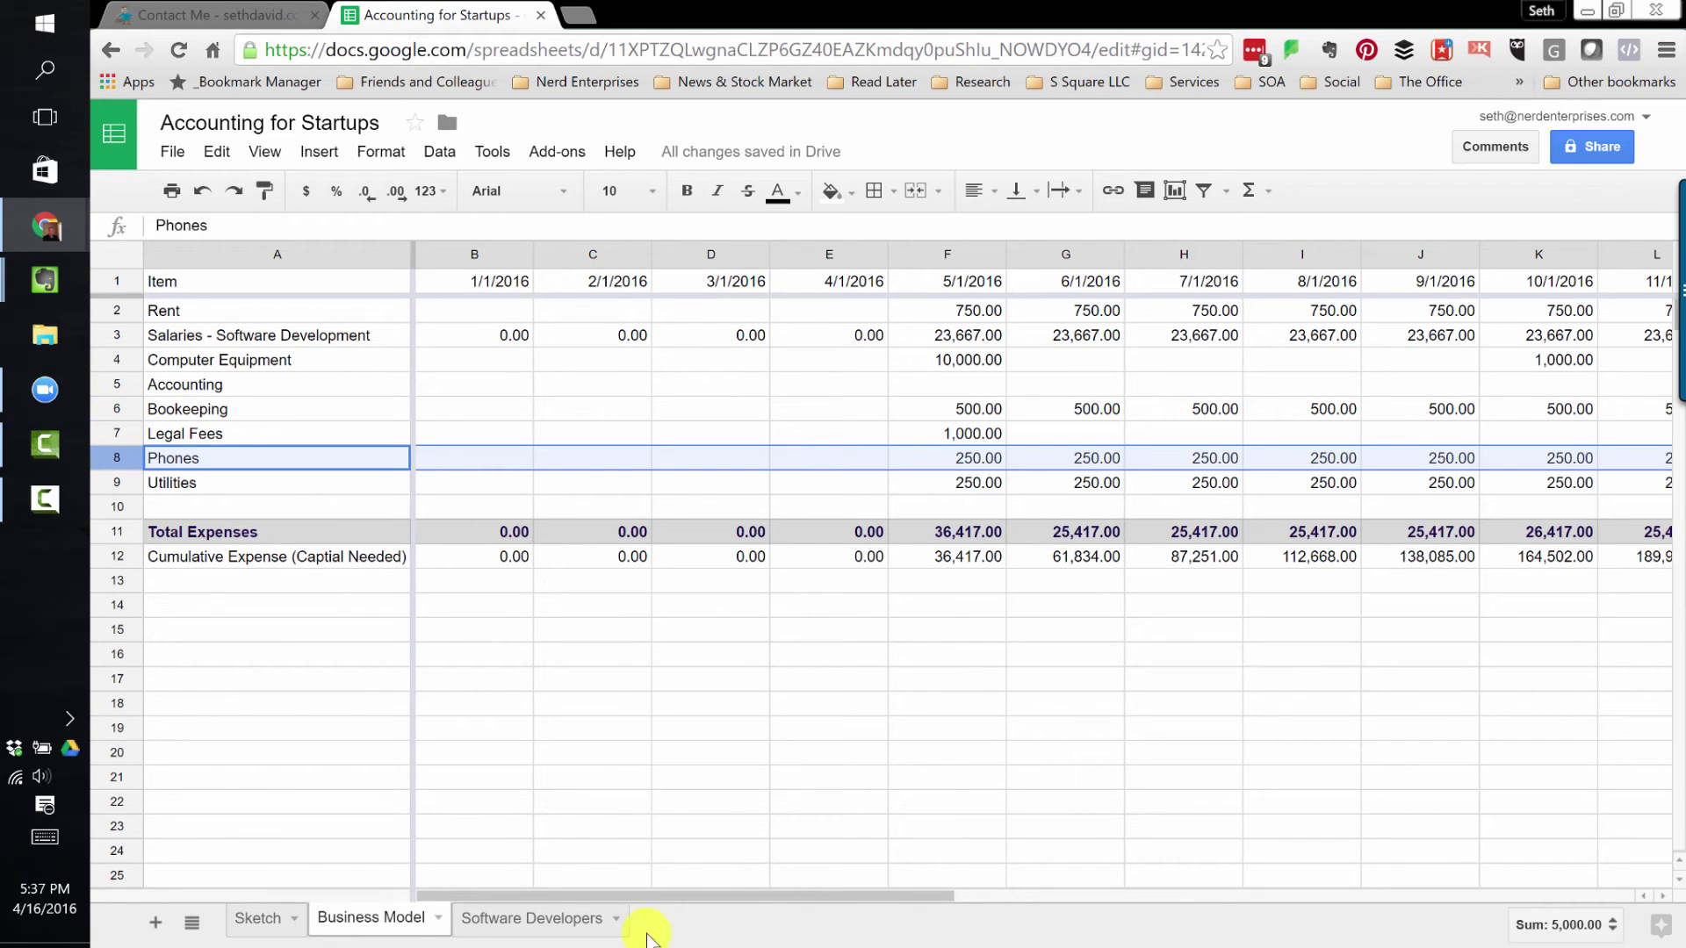
click(546, 917)
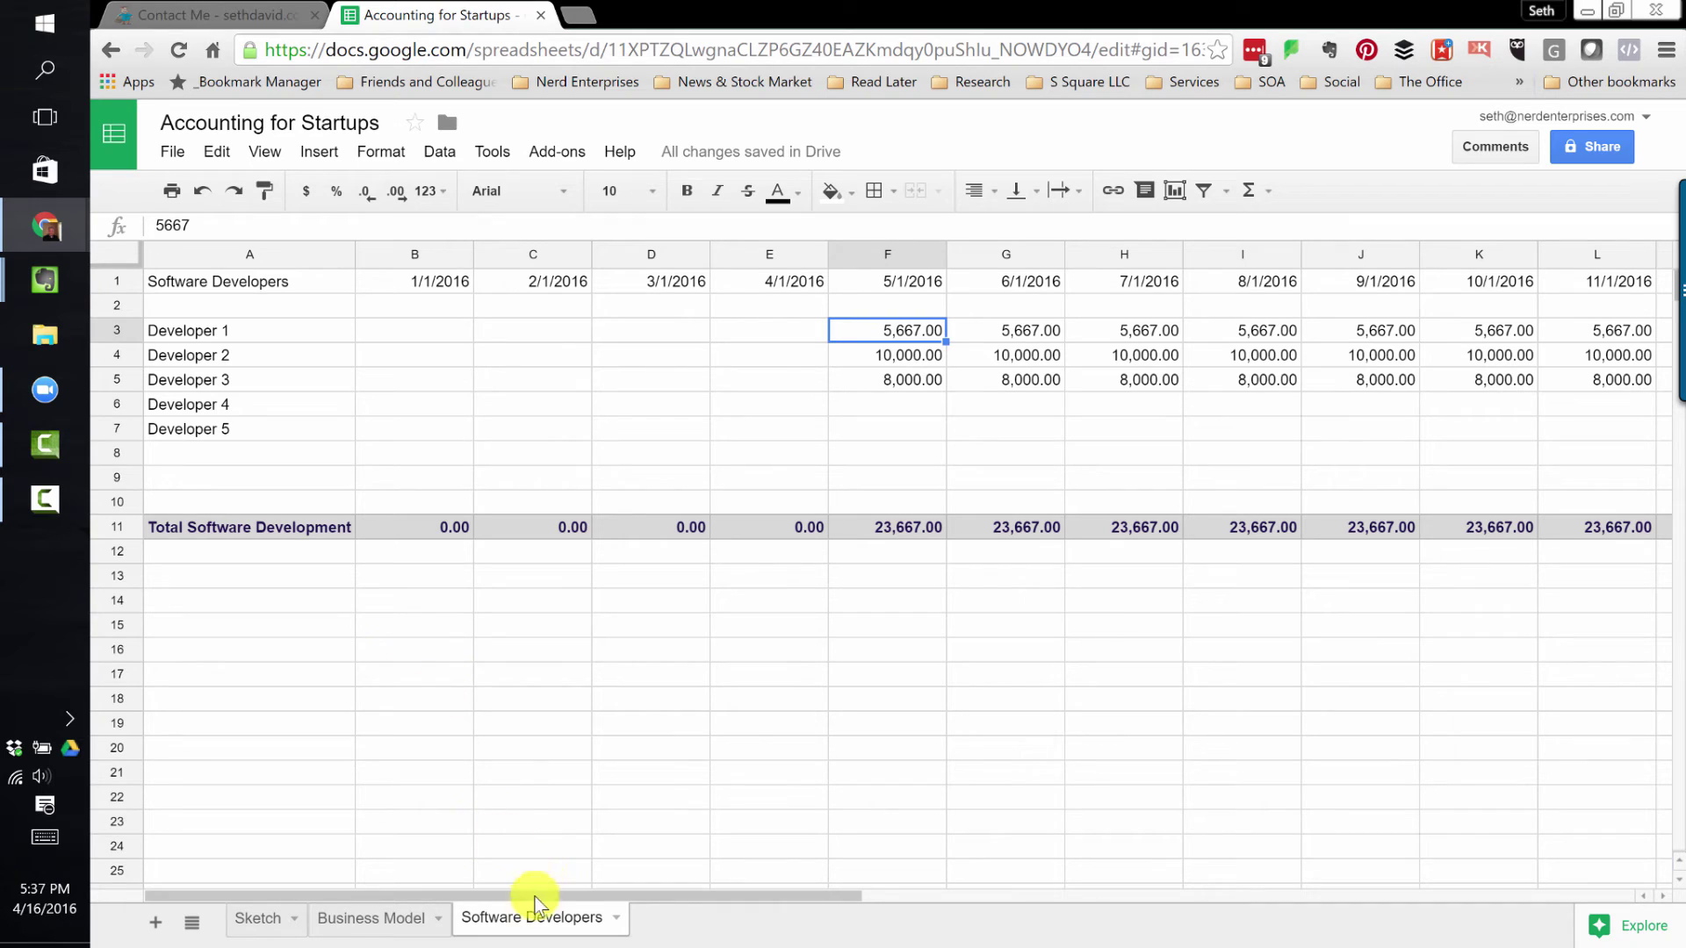
- Duplicate the Software Developers sheet and name the copy 'Expense Line Item Schedule'
right_click(568, 917)
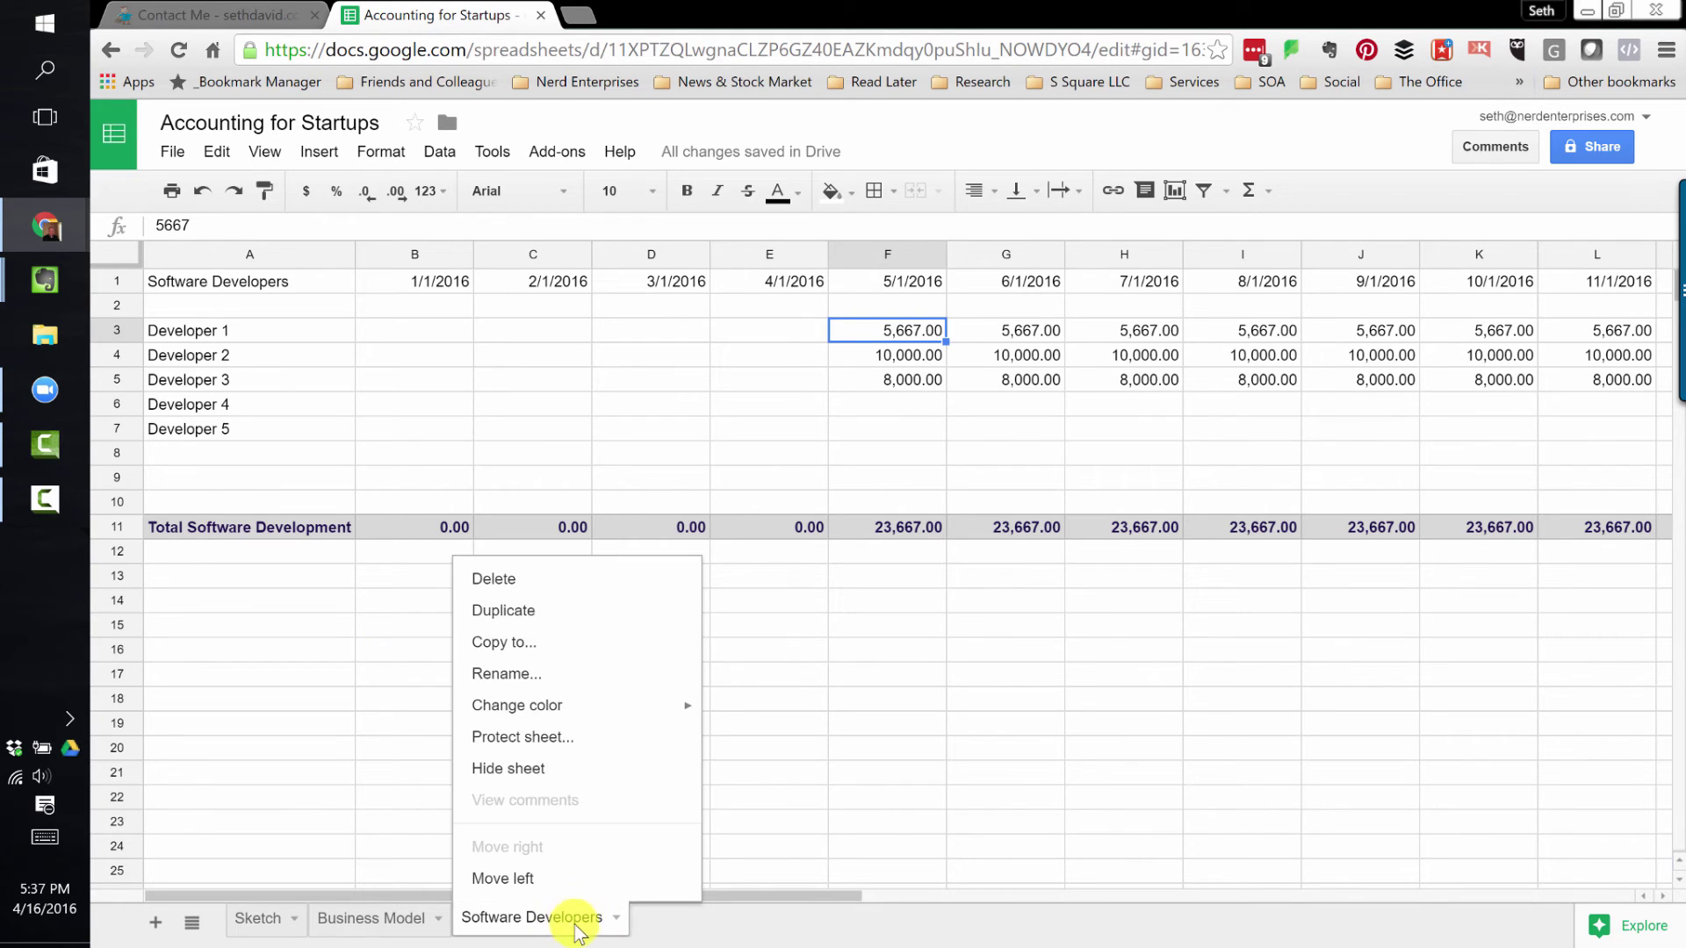
click(523, 612)
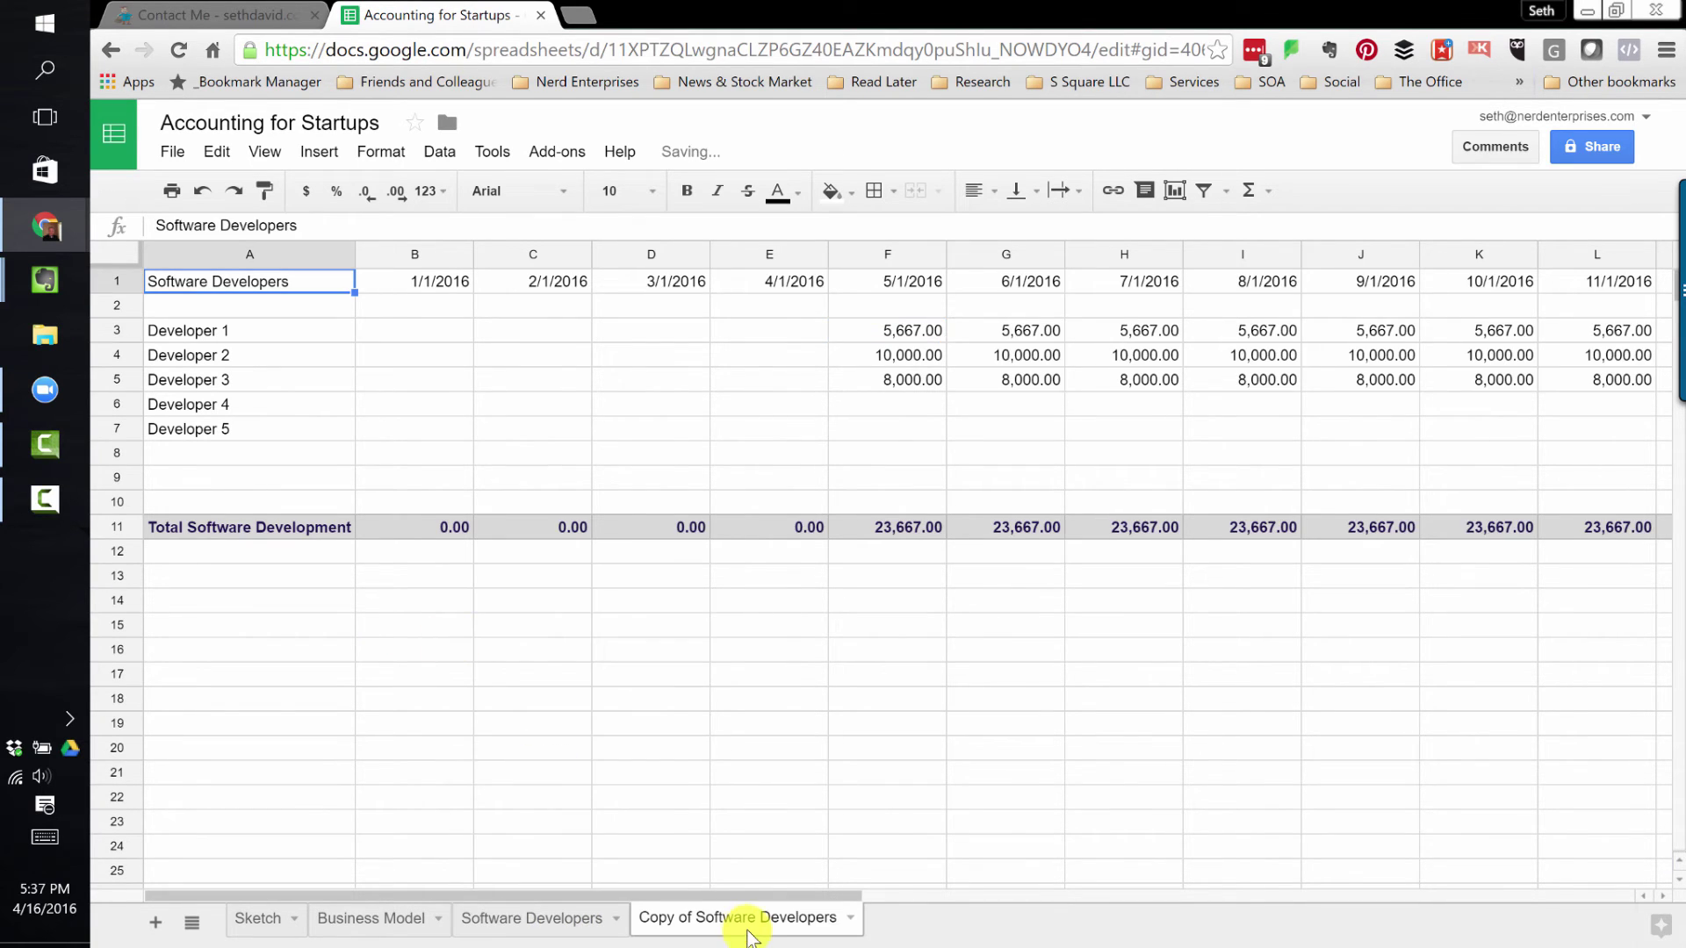
double_click(684, 918)
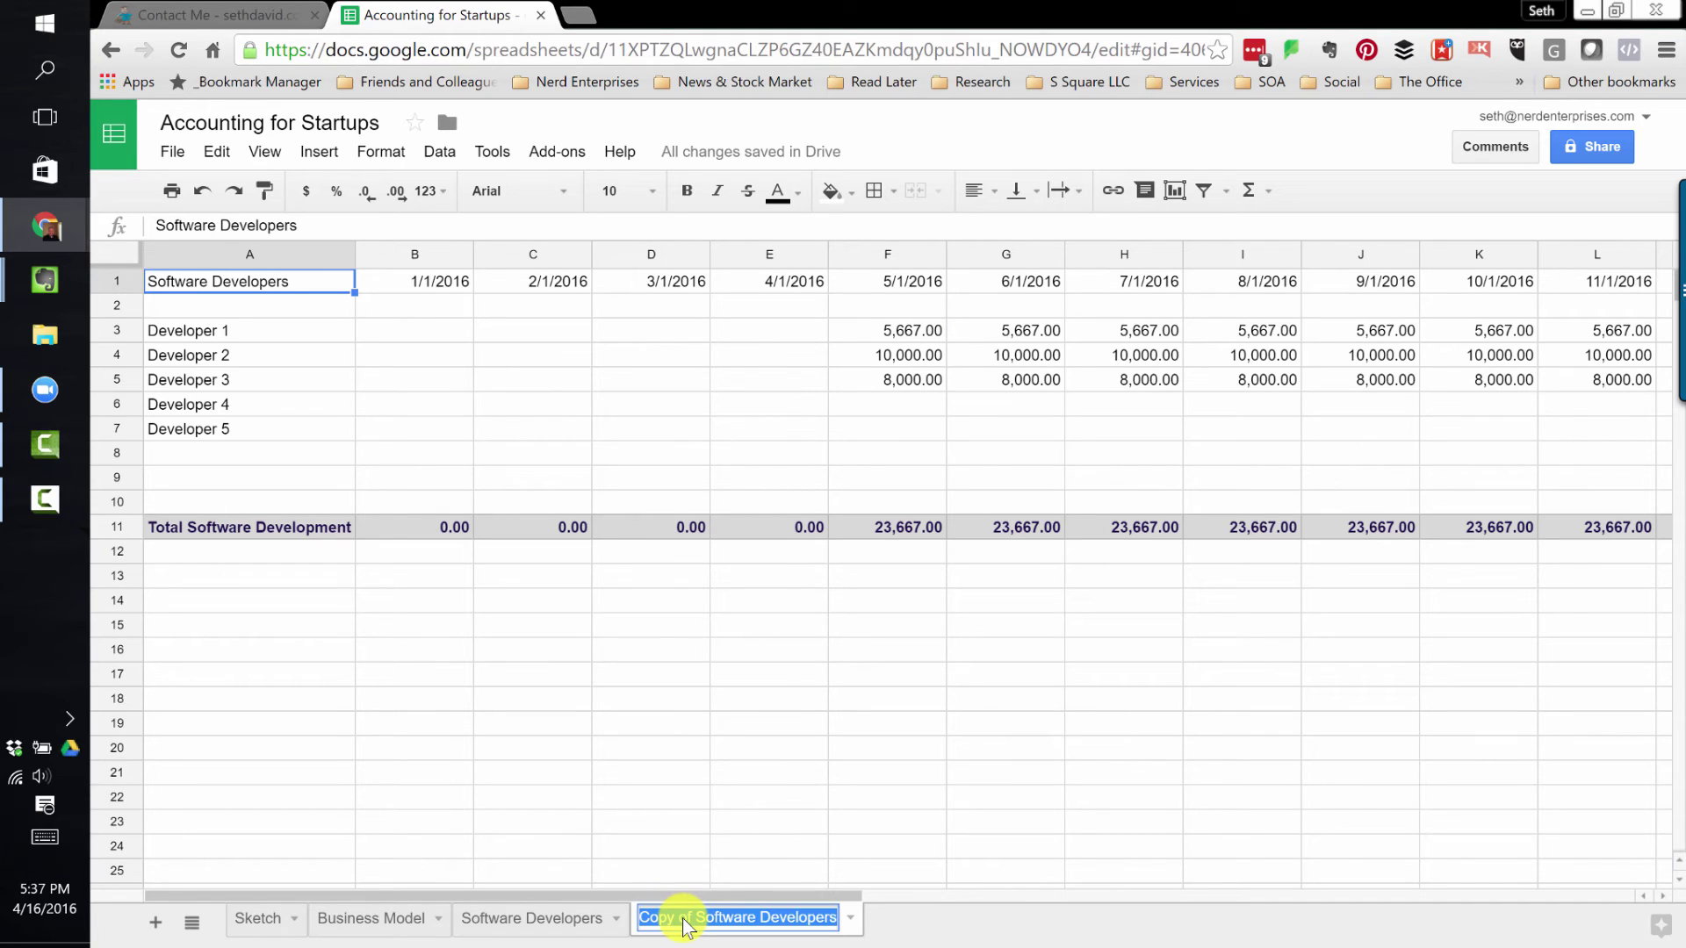
text(Expense L)
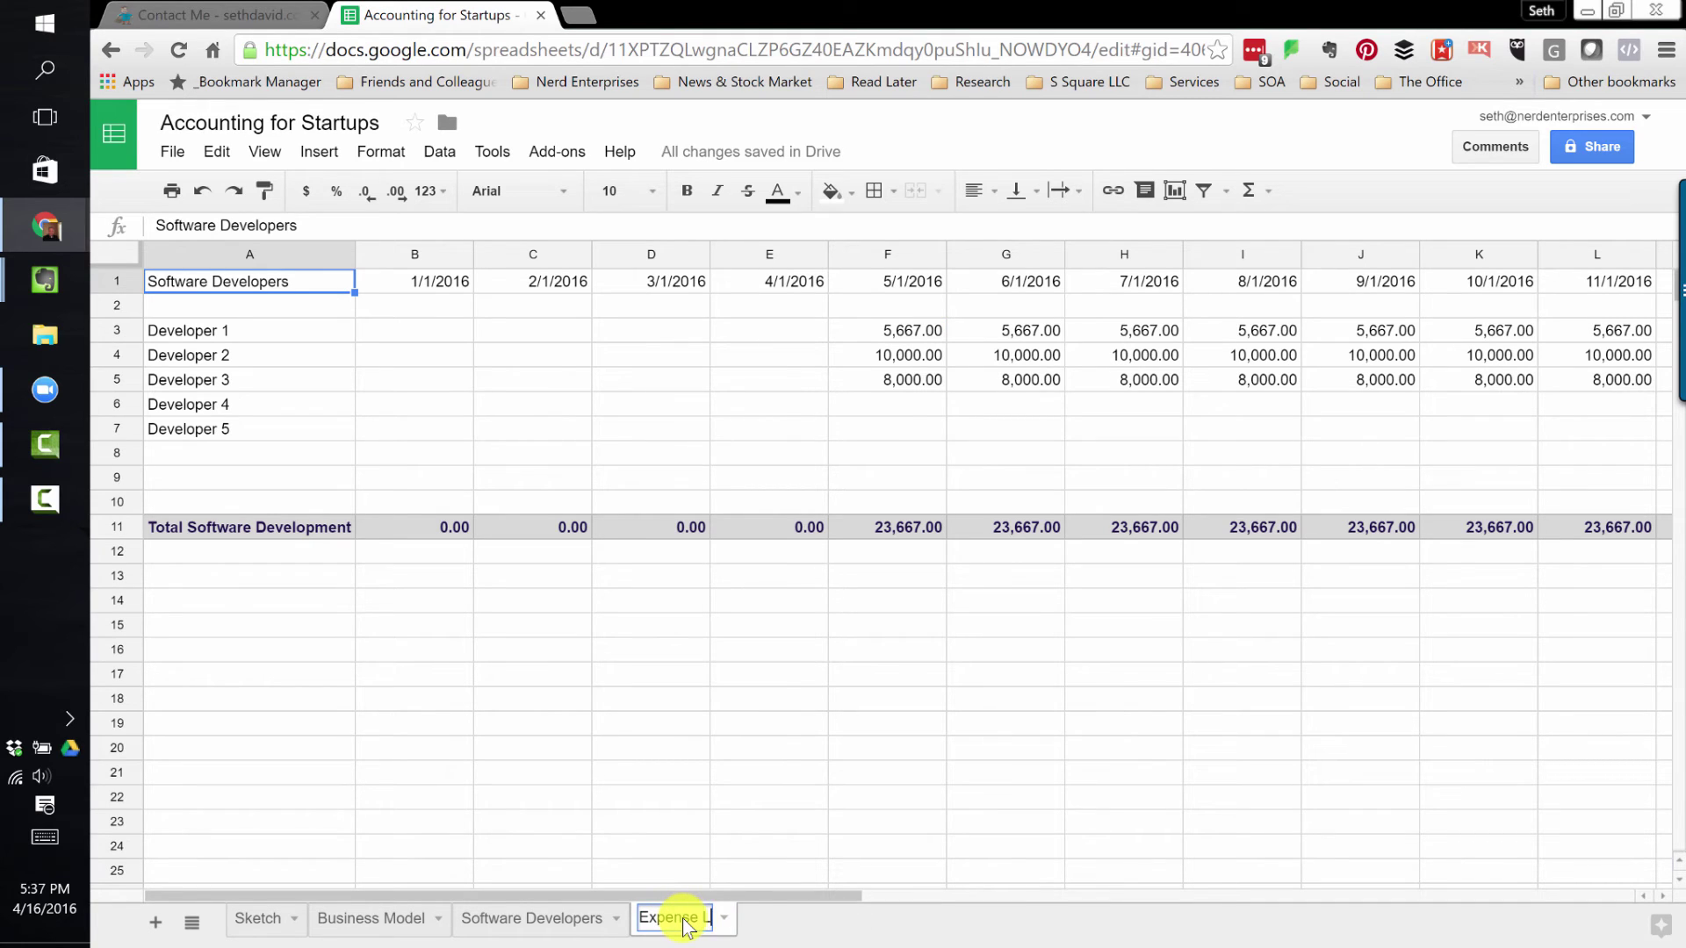
text(ine Item Schedule)
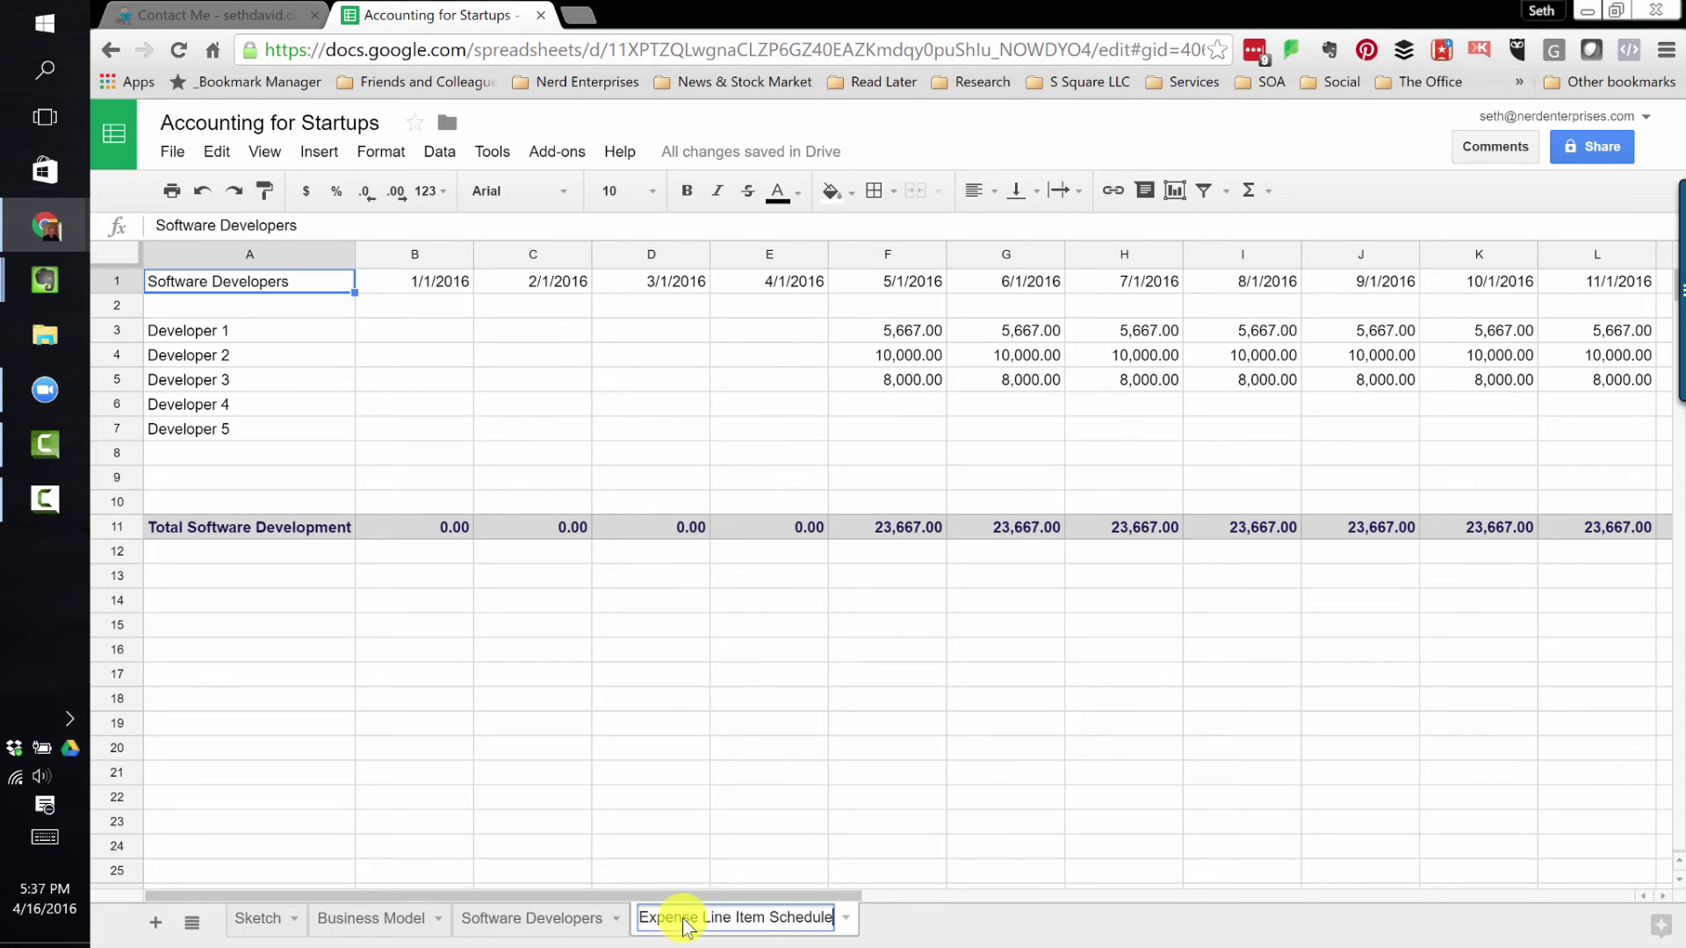
key(Return)
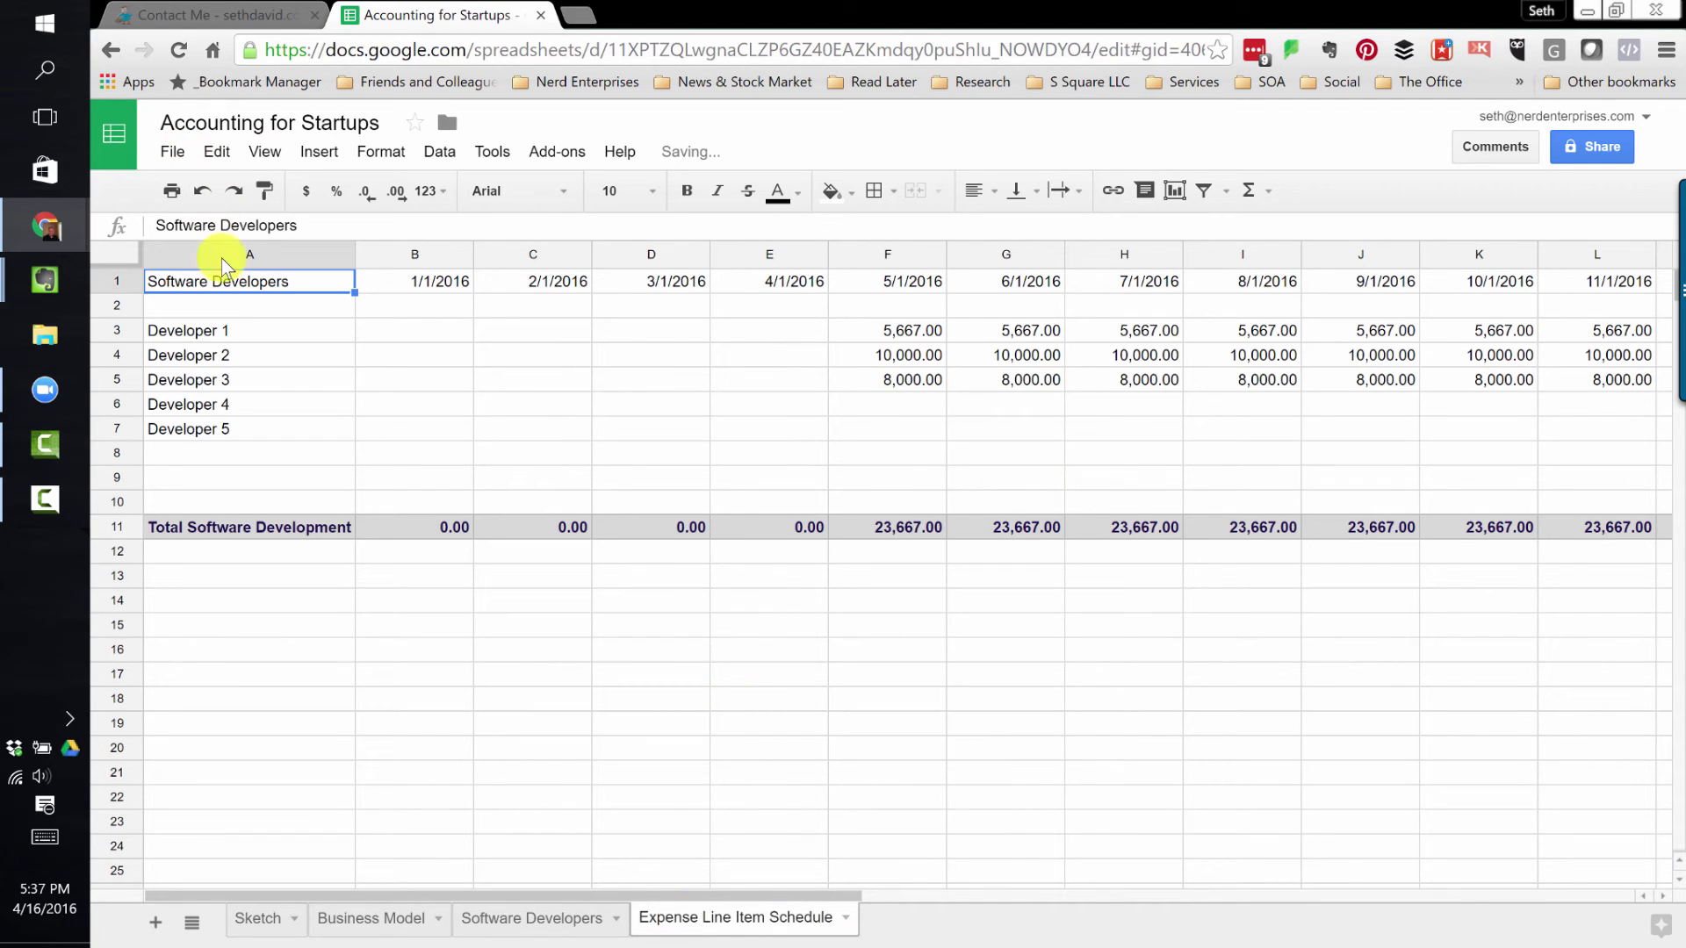
- Clear the developer names and salaries in A3:Y7, leaving monthly totals at 0.00
click(209, 334)
key(ctrl+shift+Down)
key(ctrl+shift+Right)
key(ctrl+shift+Right)
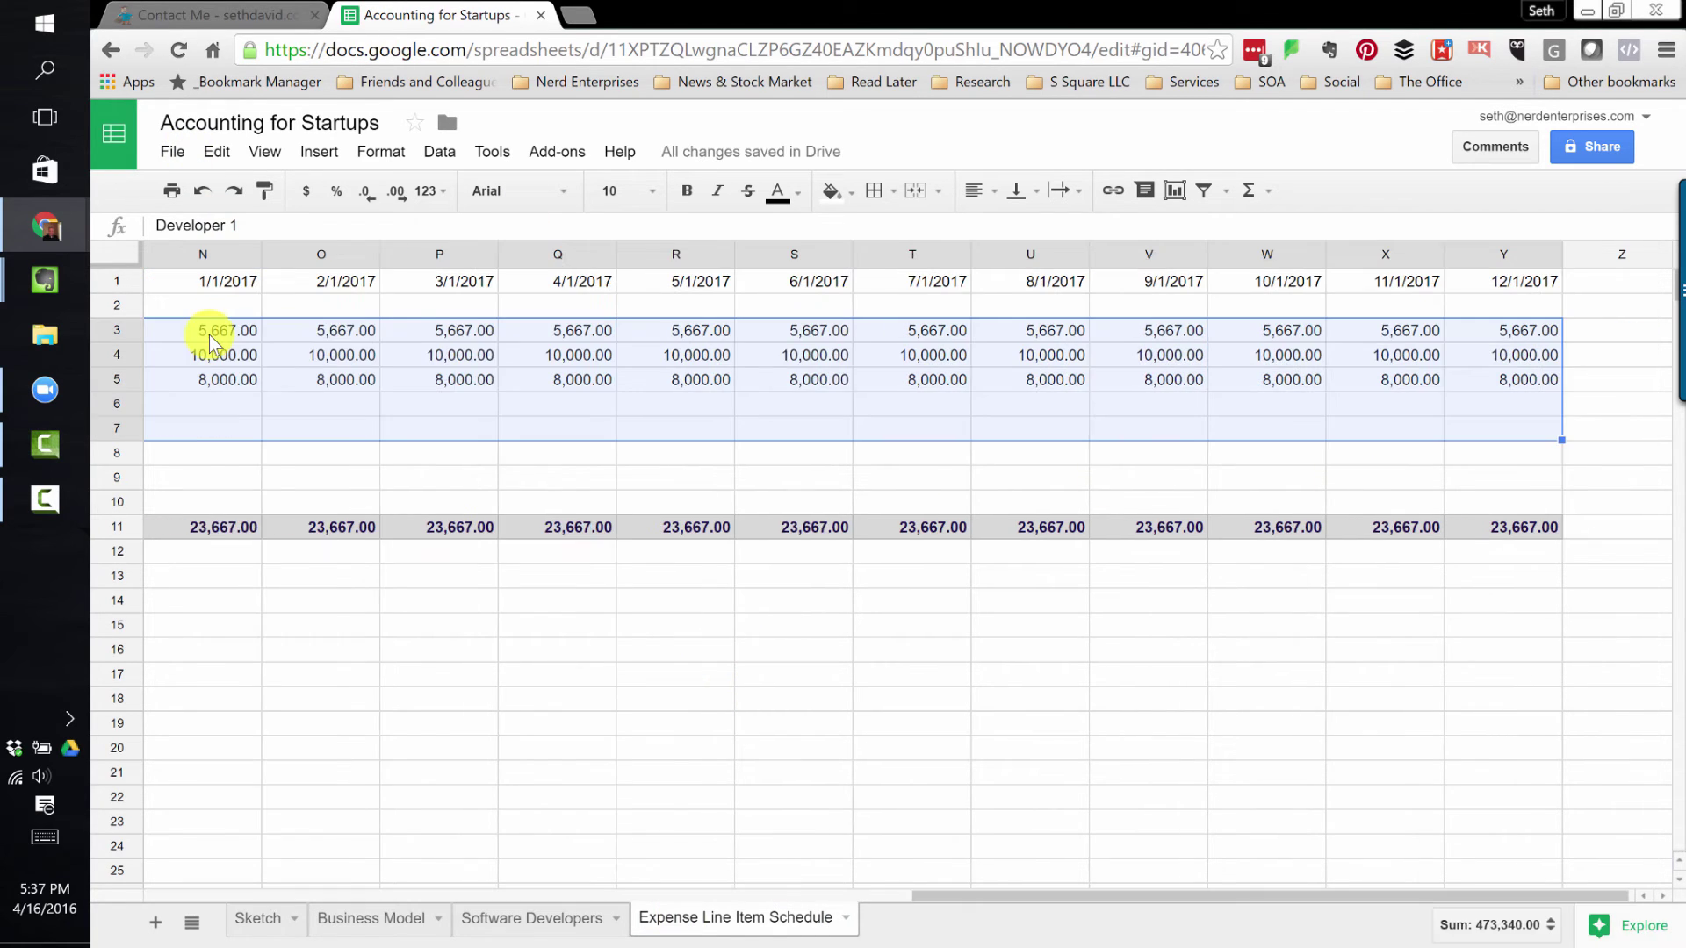
key(Delete)
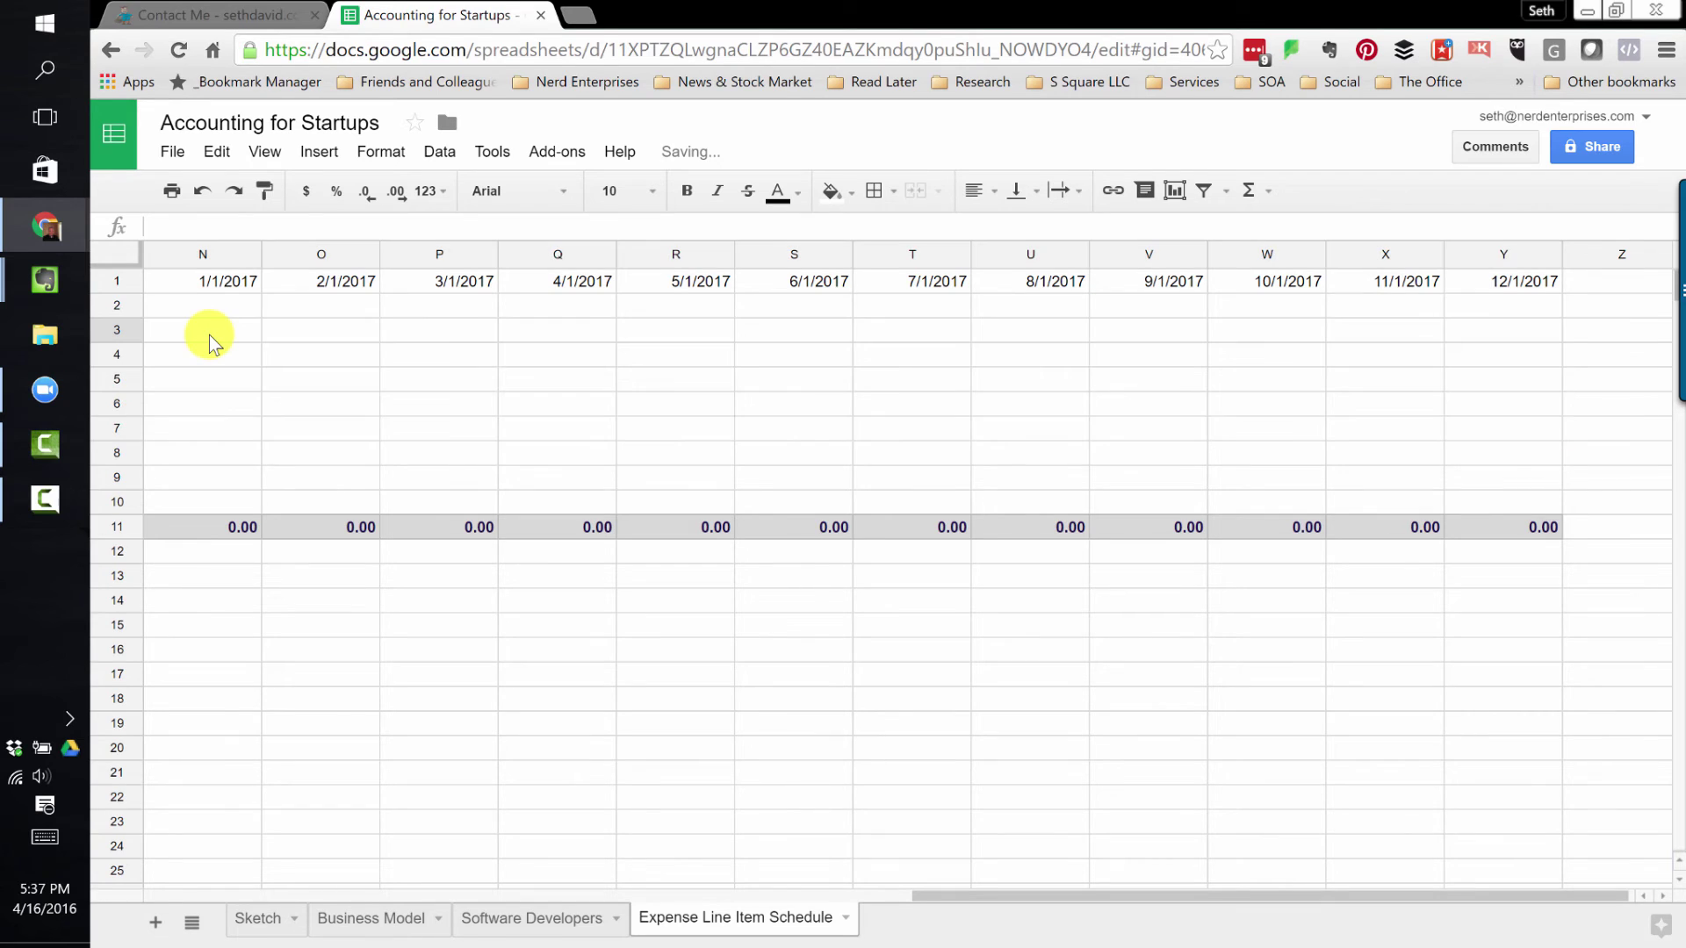
key(ctrl+Home)
key(Down)
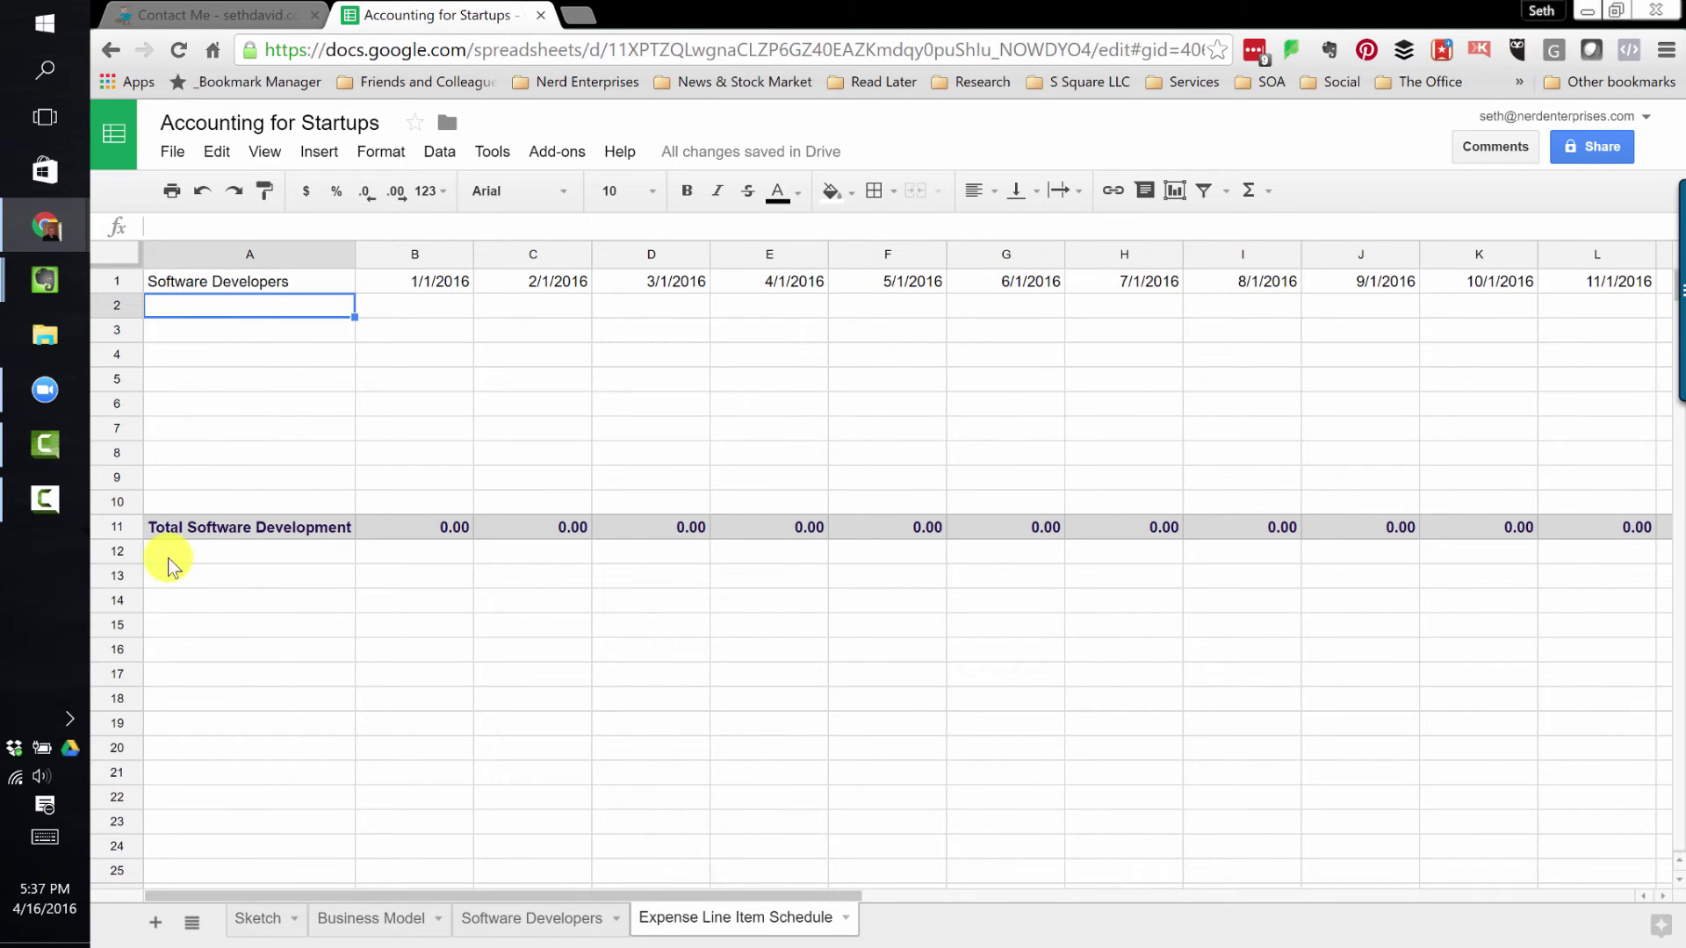
- On Business Model, review the January and May 2016 salary links and the Computer Equipment row
click(351, 920)
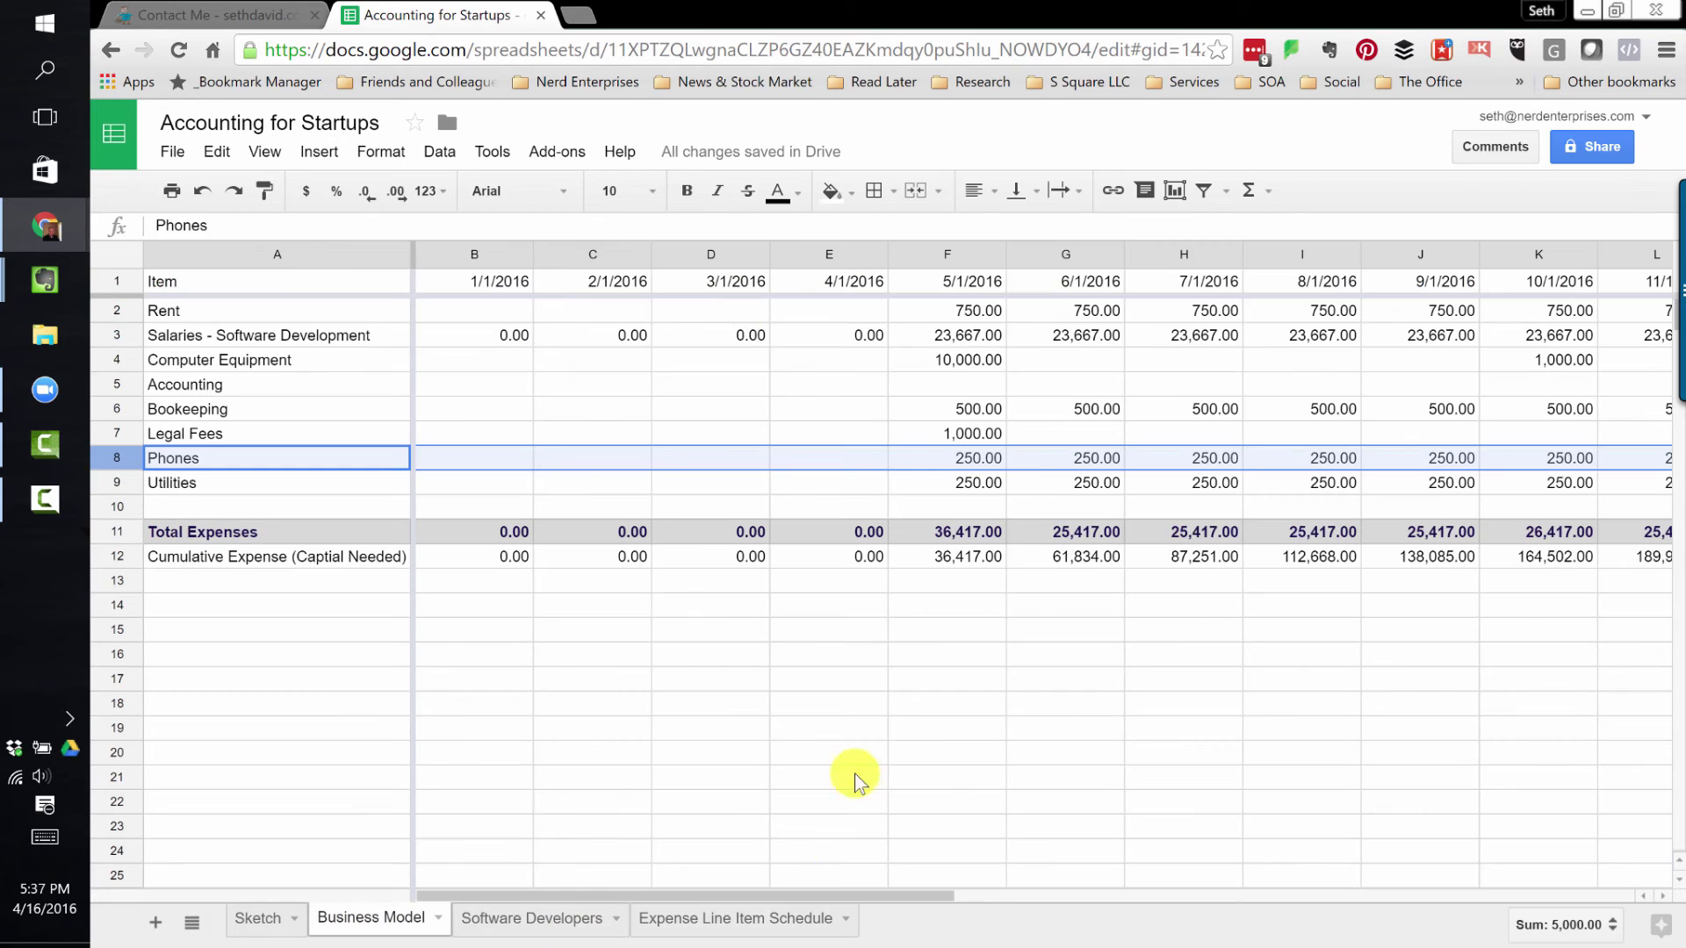
click(180, 409)
click(944, 334)
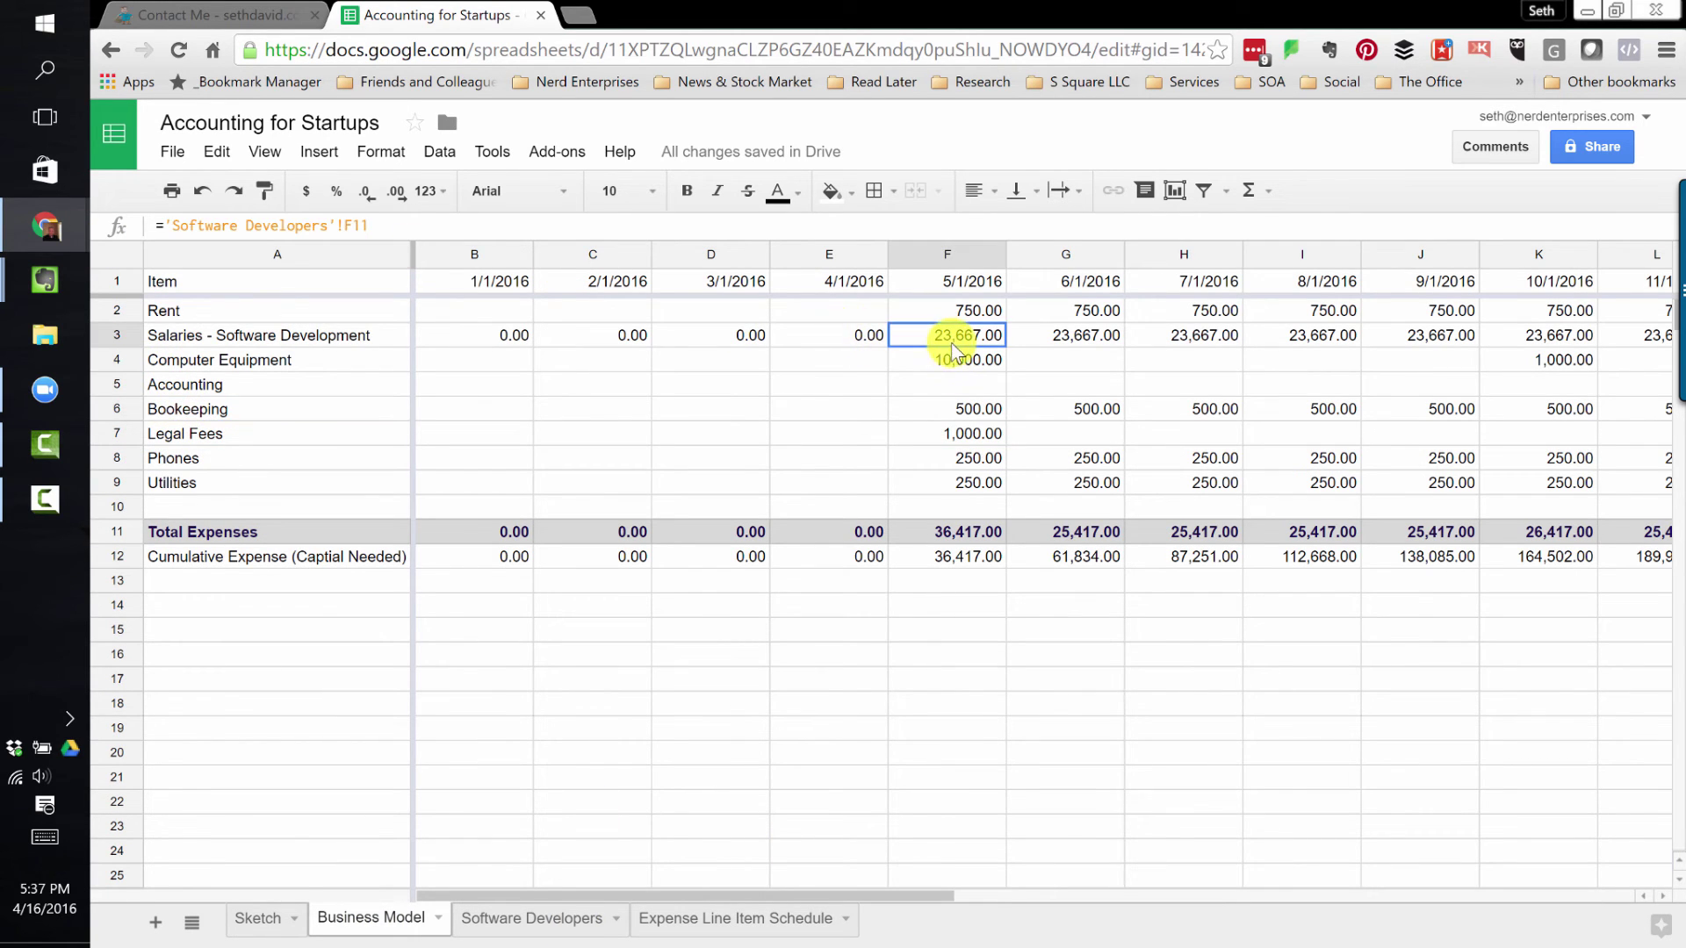
click(466, 335)
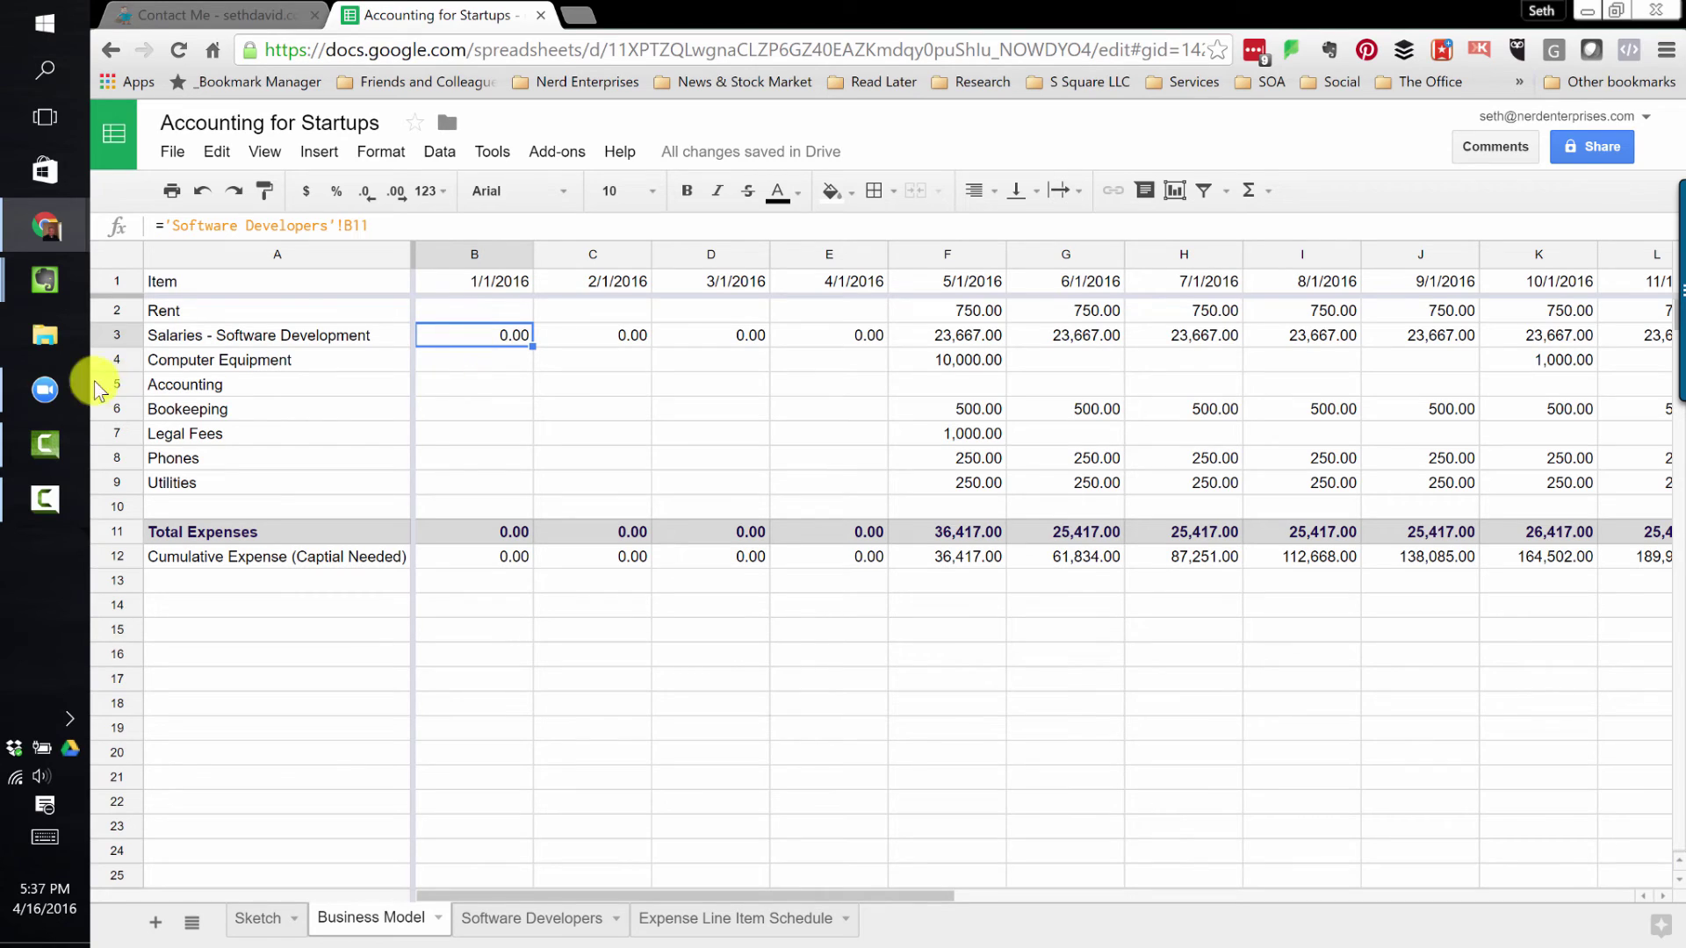
click(118, 362)
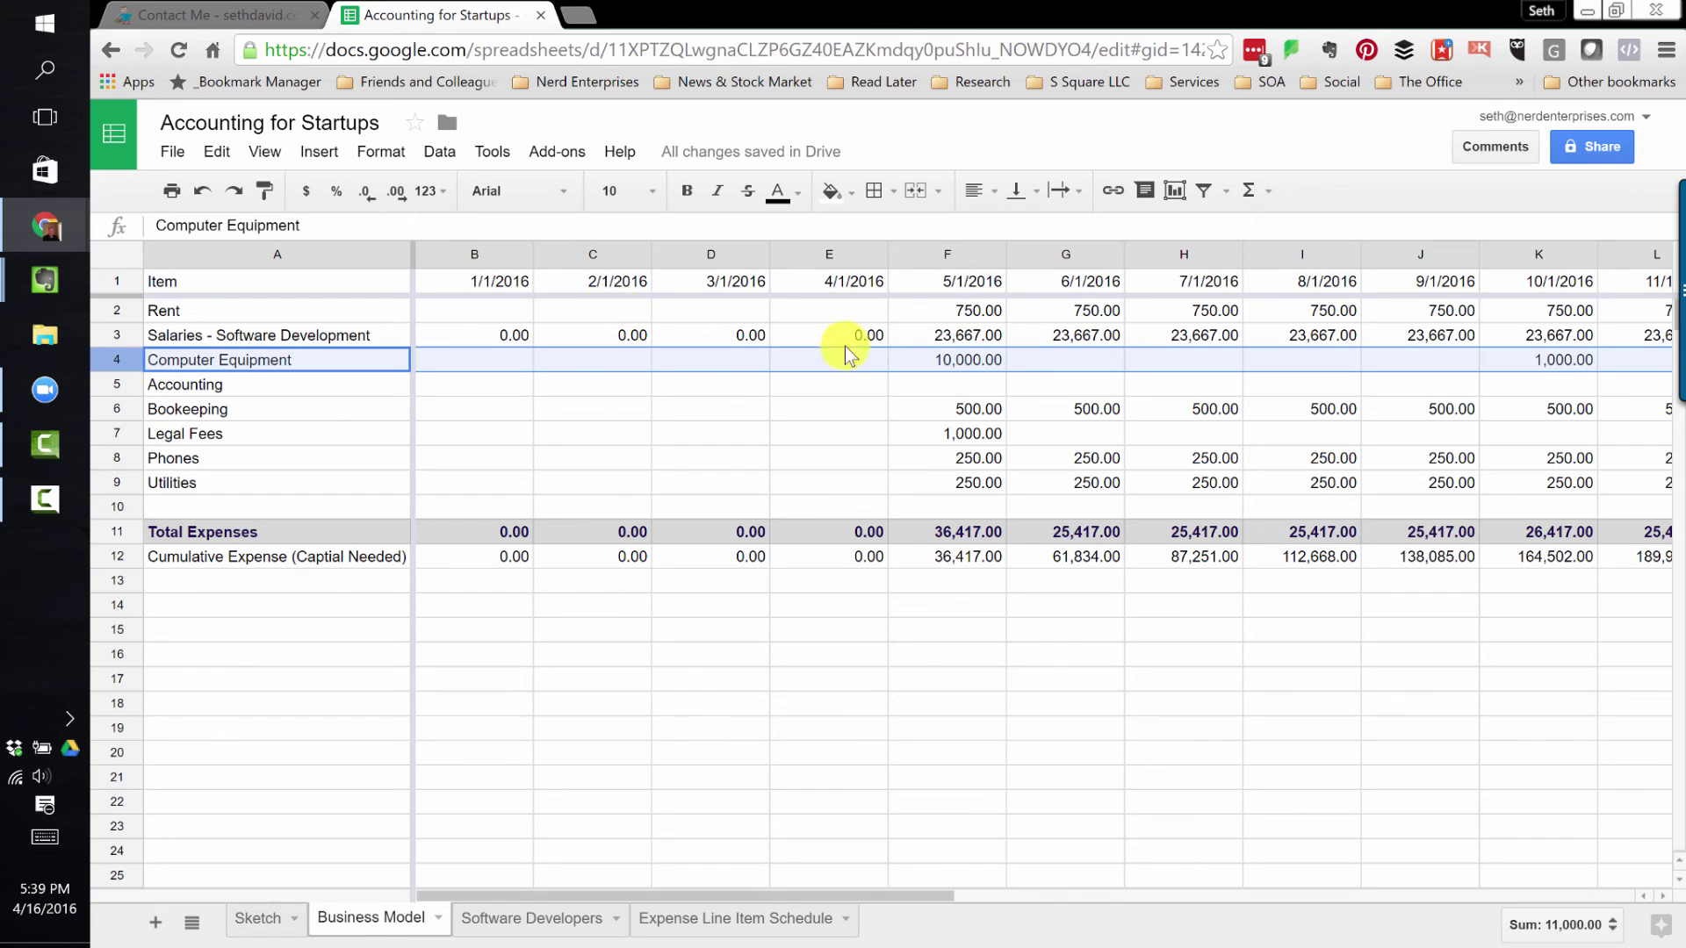
click(986, 365)
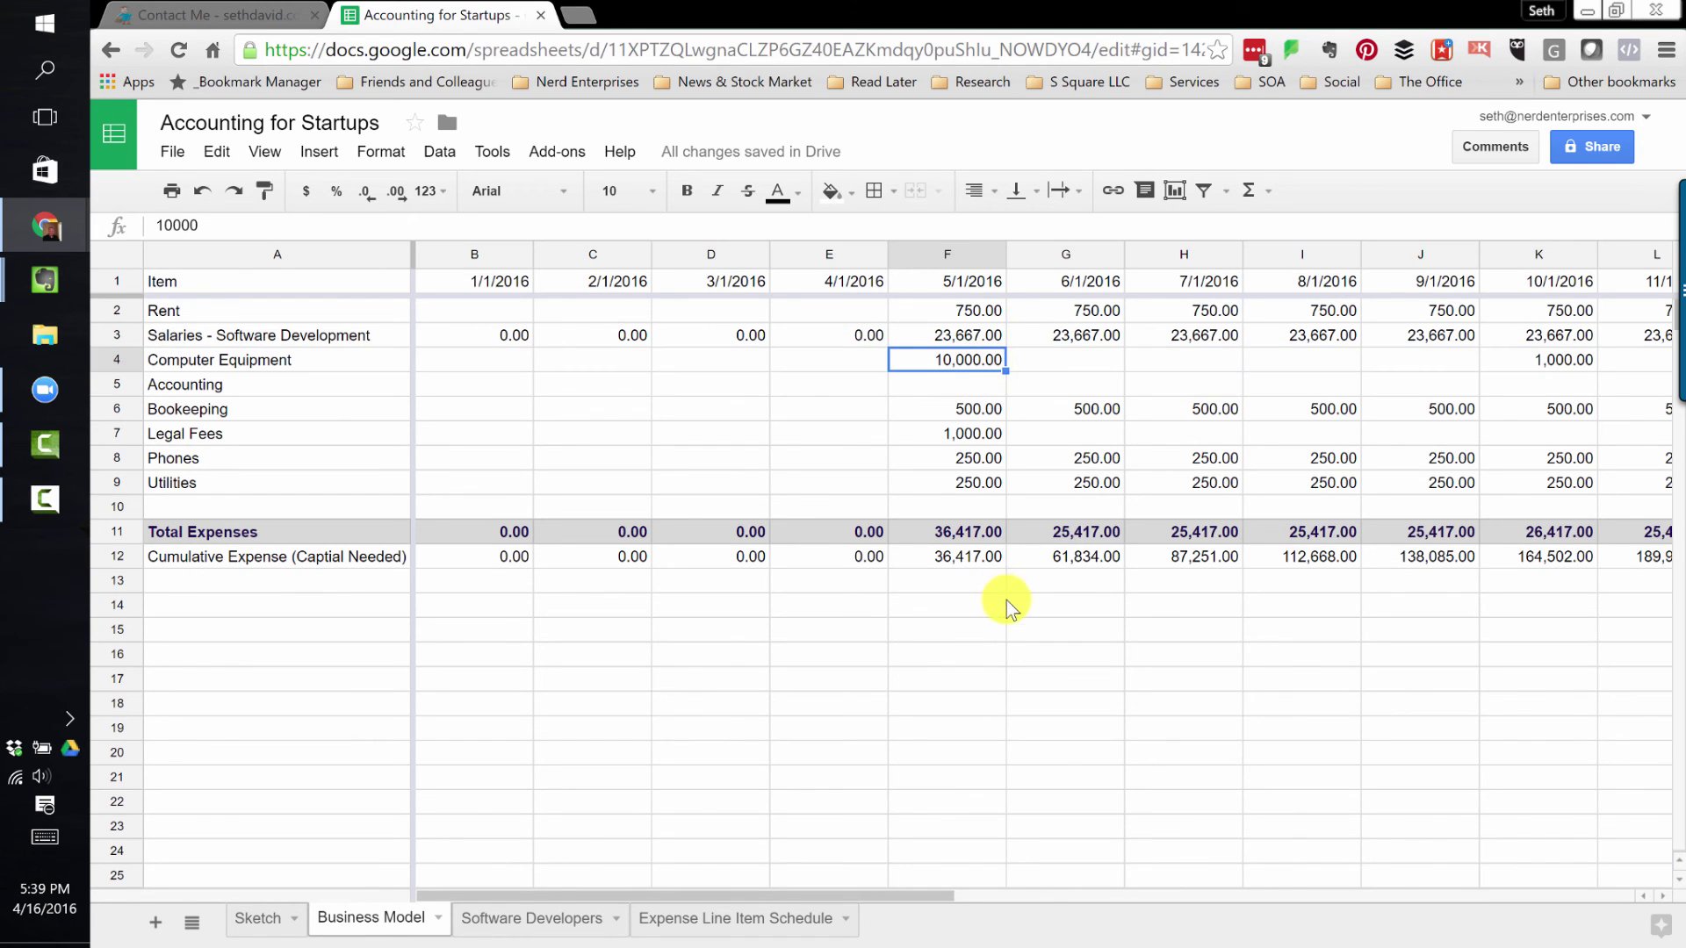
click(957, 566)
key(ctrl+Right)
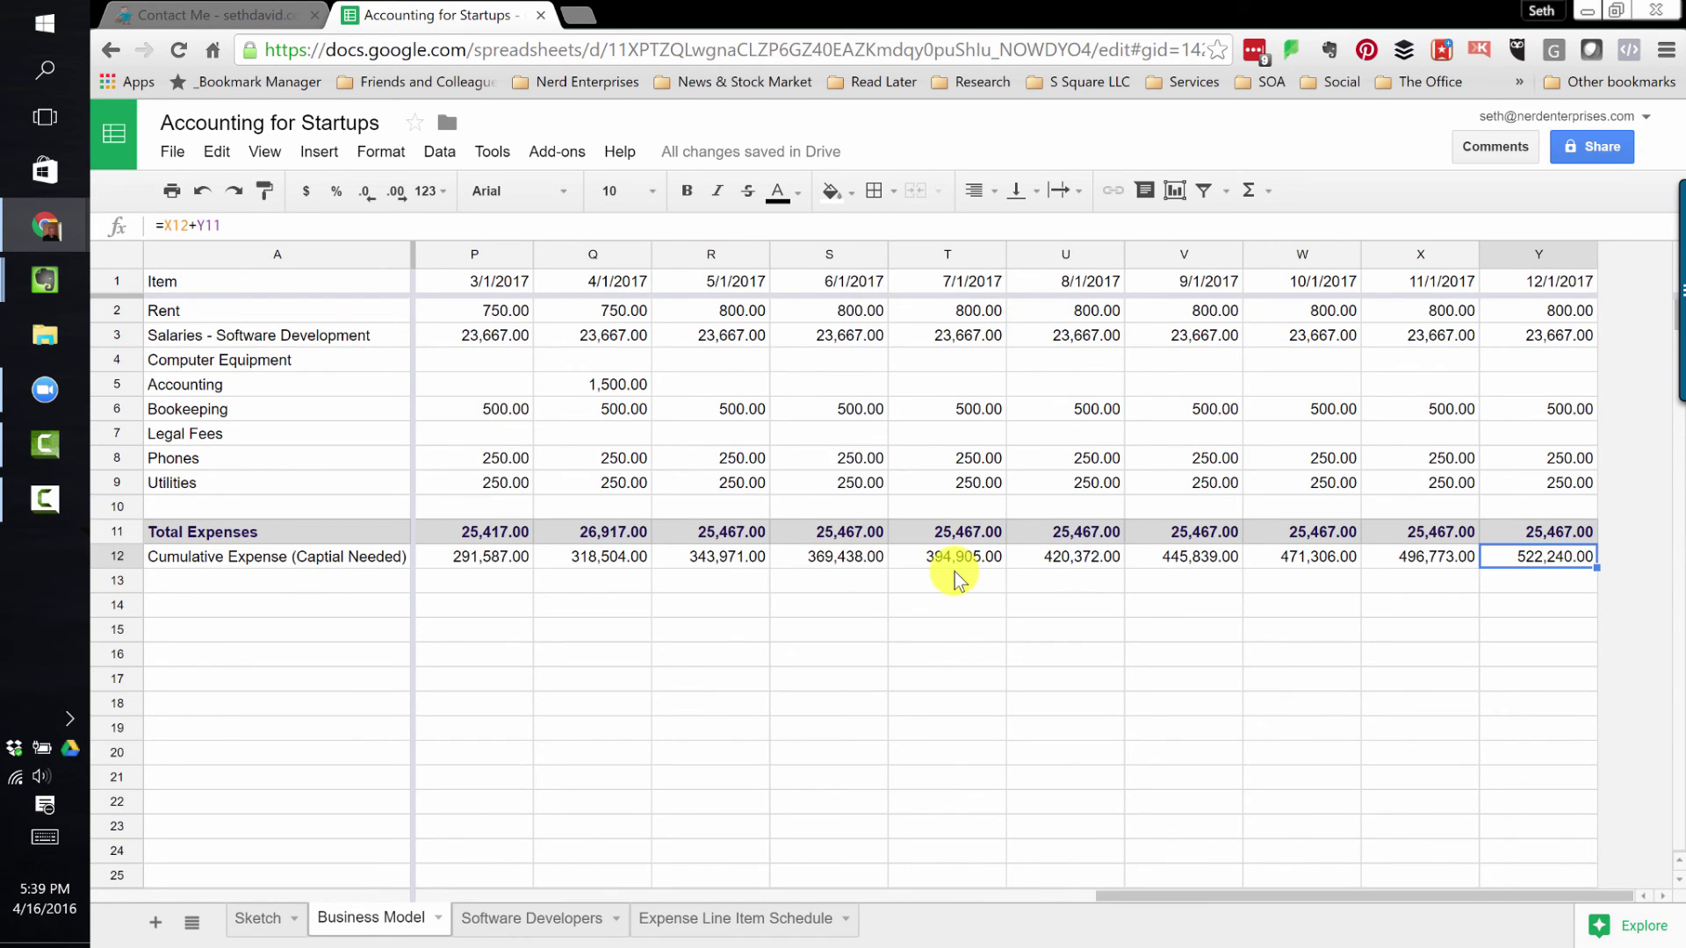
key(Left)
key(Right)
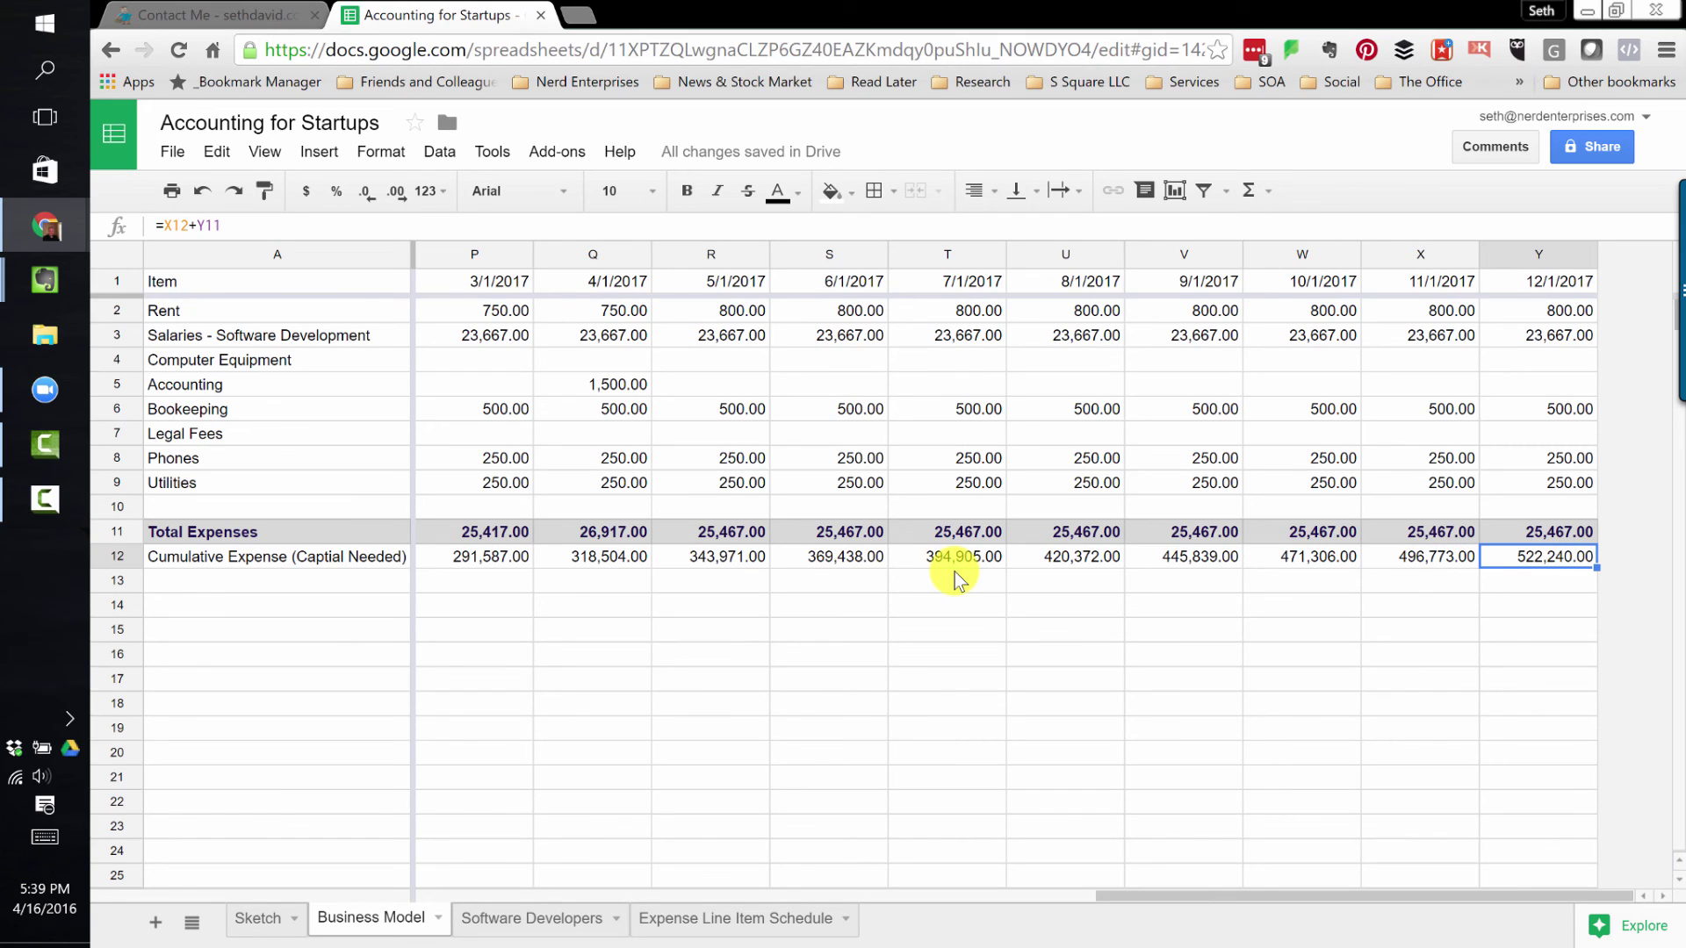